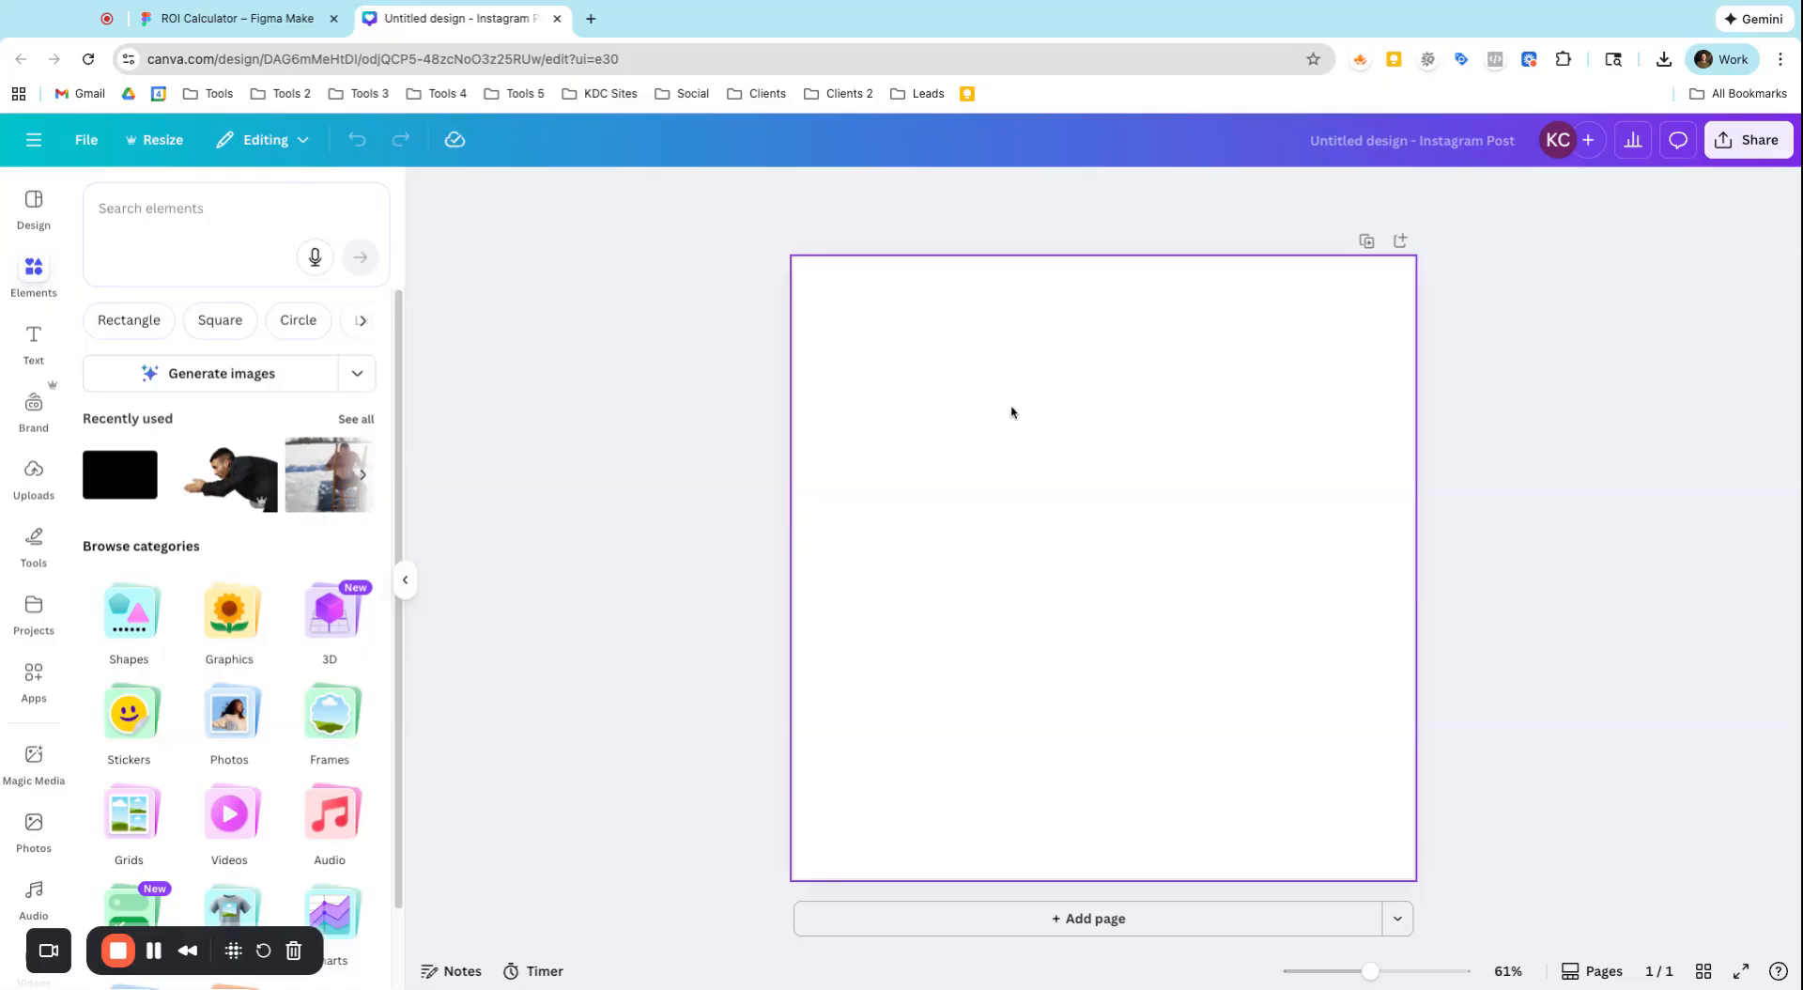
Insert a single-cell grid from the Grids elements so that it fills the blank page
scroll(183, 704, down, 1)
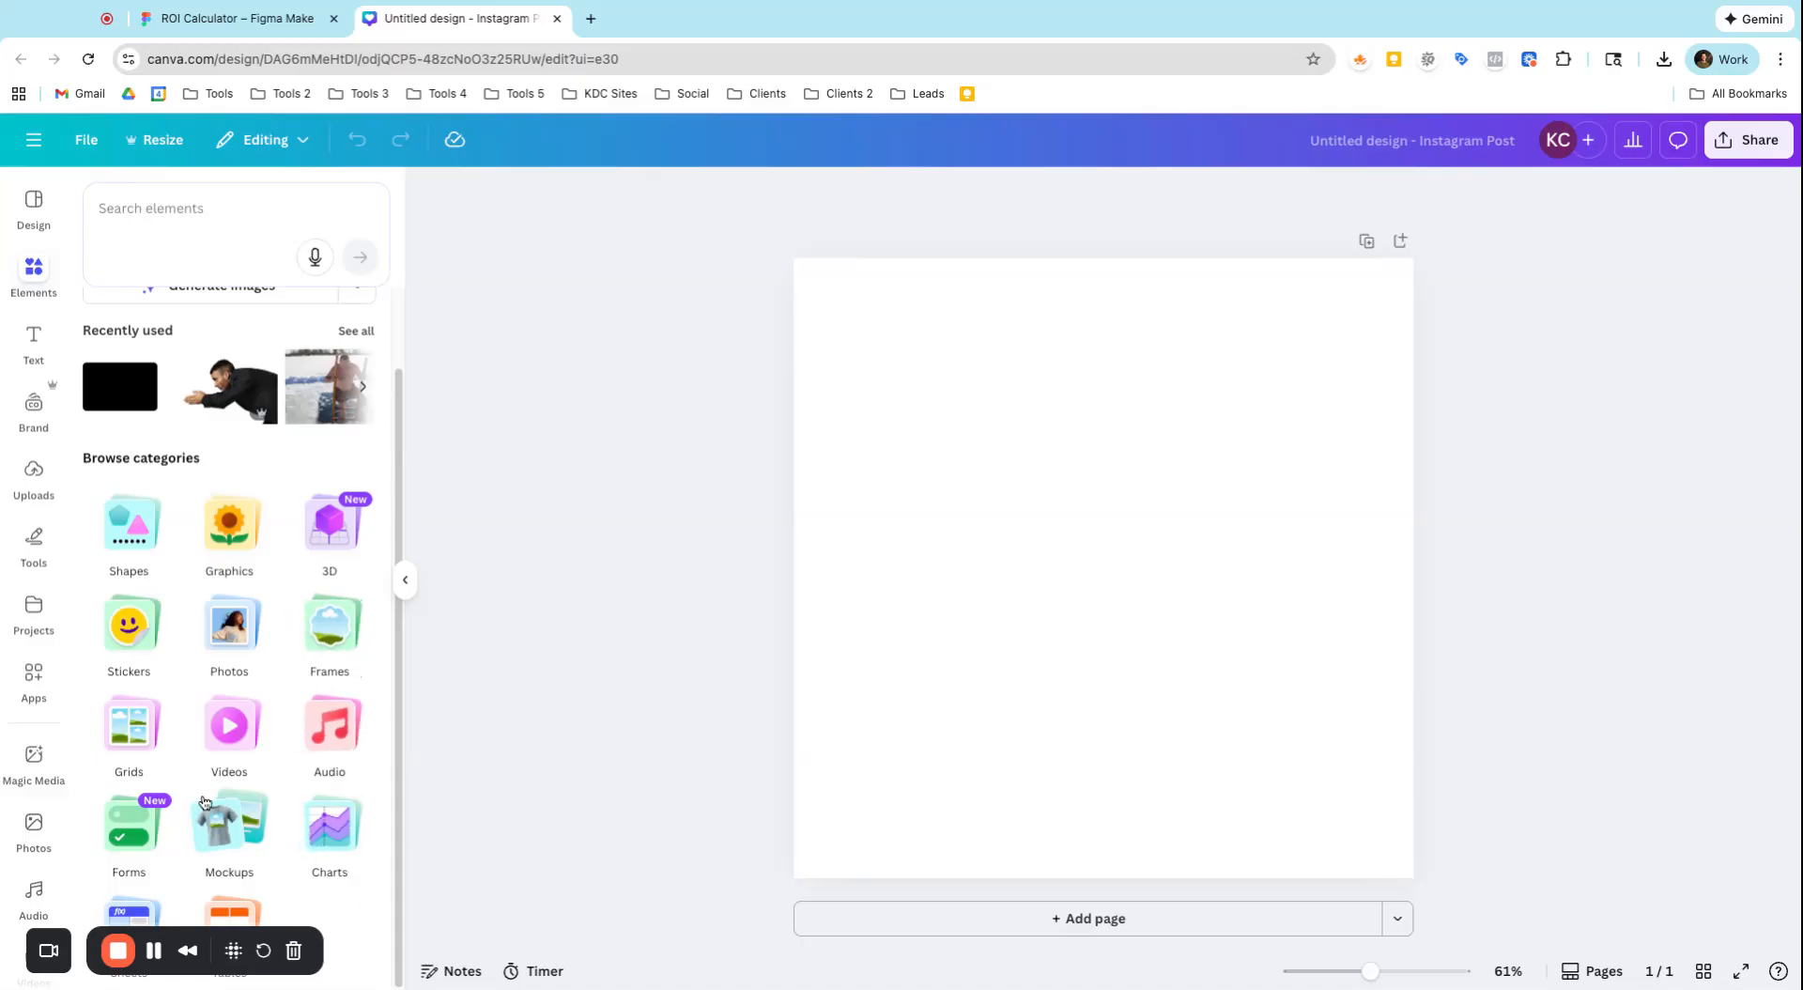
click(150, 733)
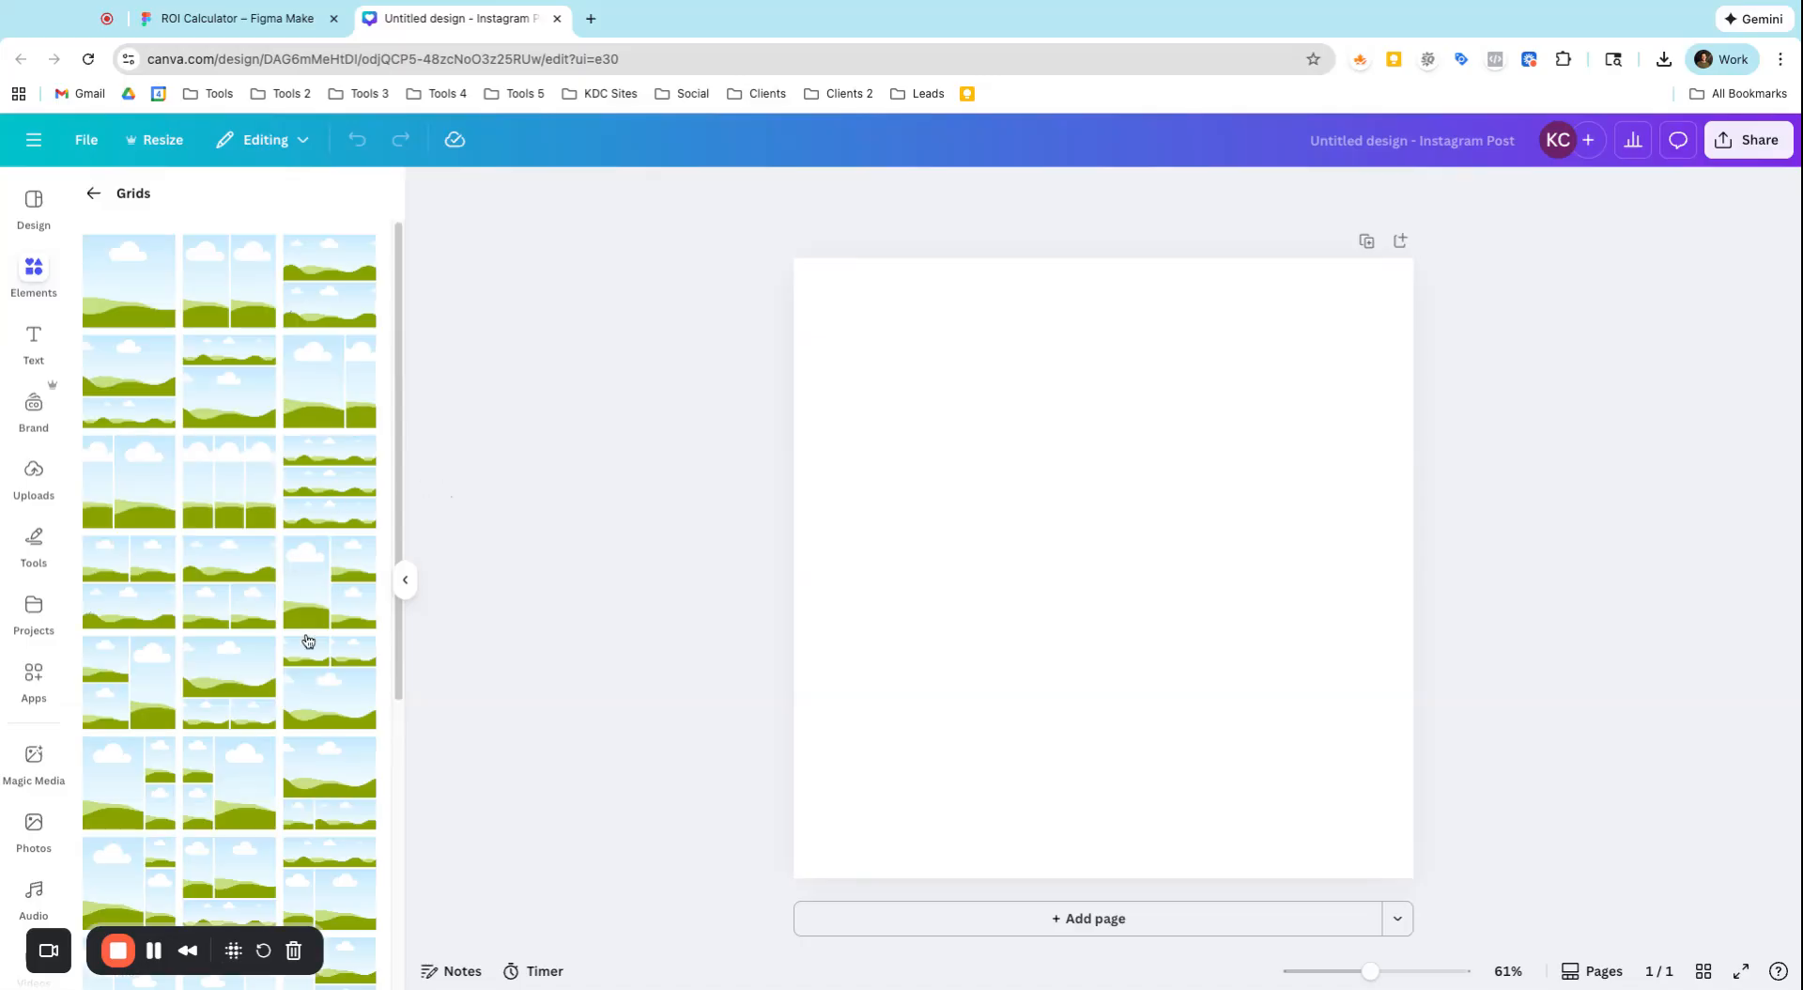
scroll(321, 638, down, 2)
scroll(350, 513, up, 2)
click(119, 303)
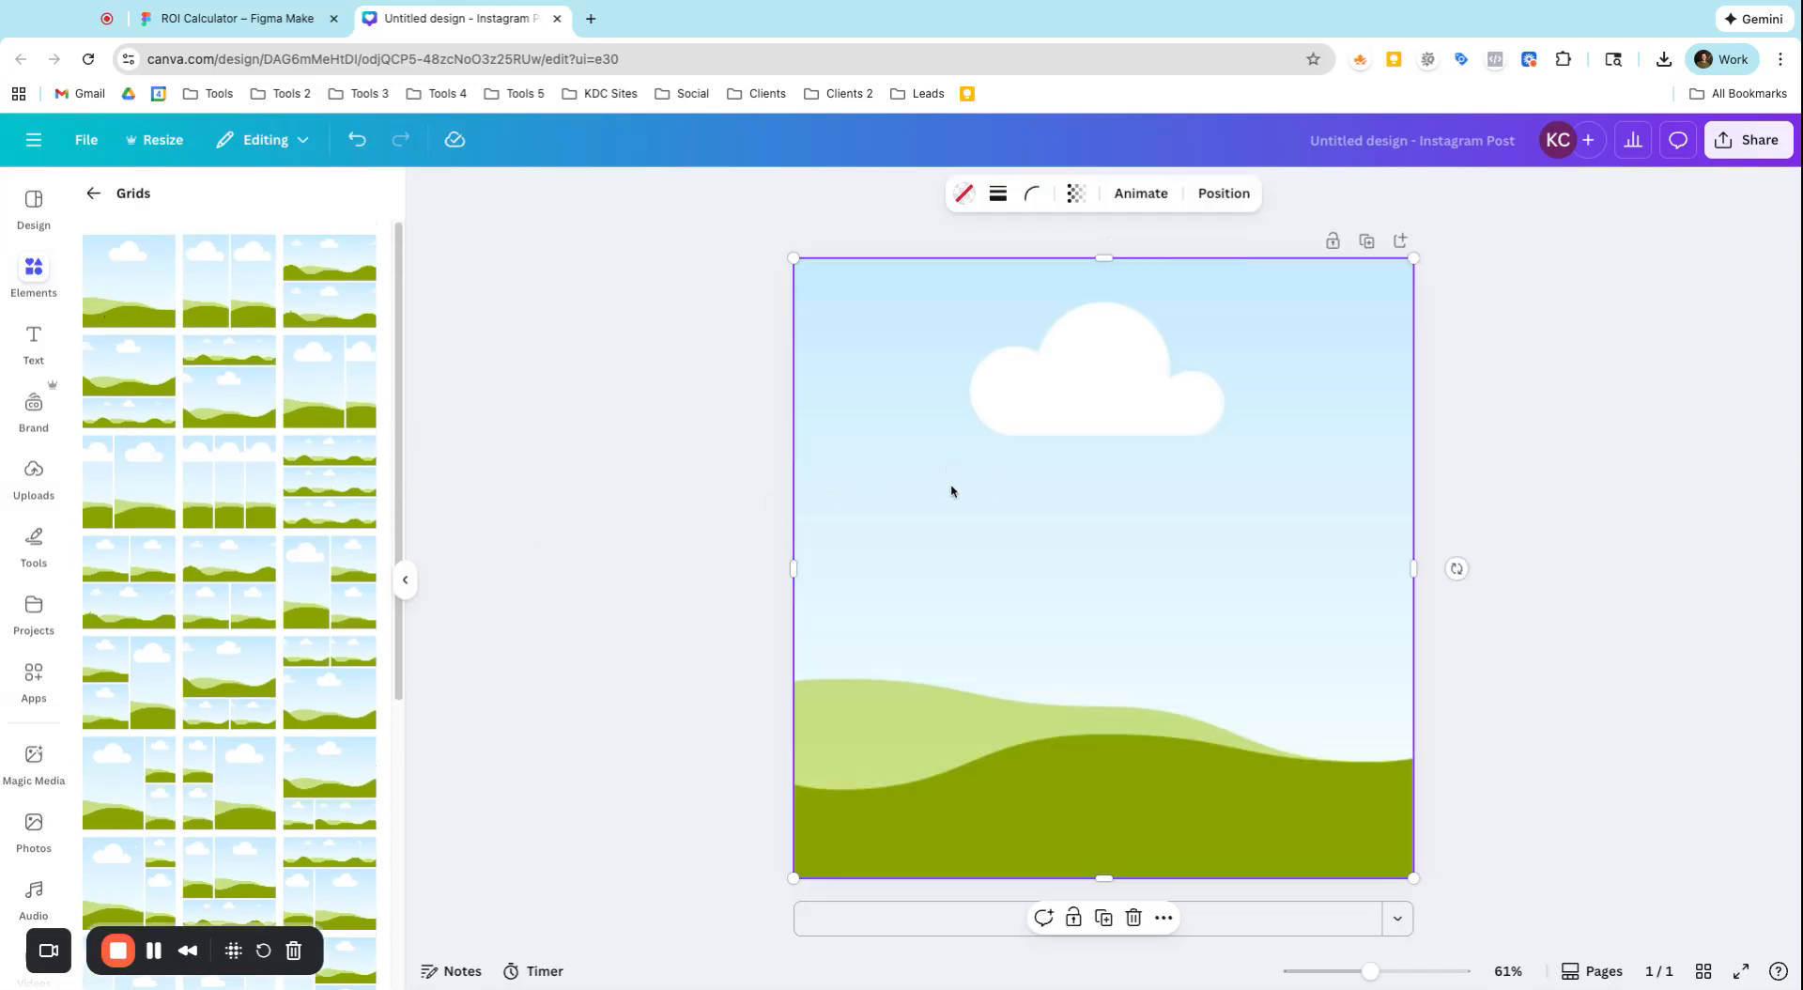
Find Christmas photos and fill the grid with the white wood background bordered by red gifts and ornaments
scroll(33, 667, down, 5)
click(29, 577)
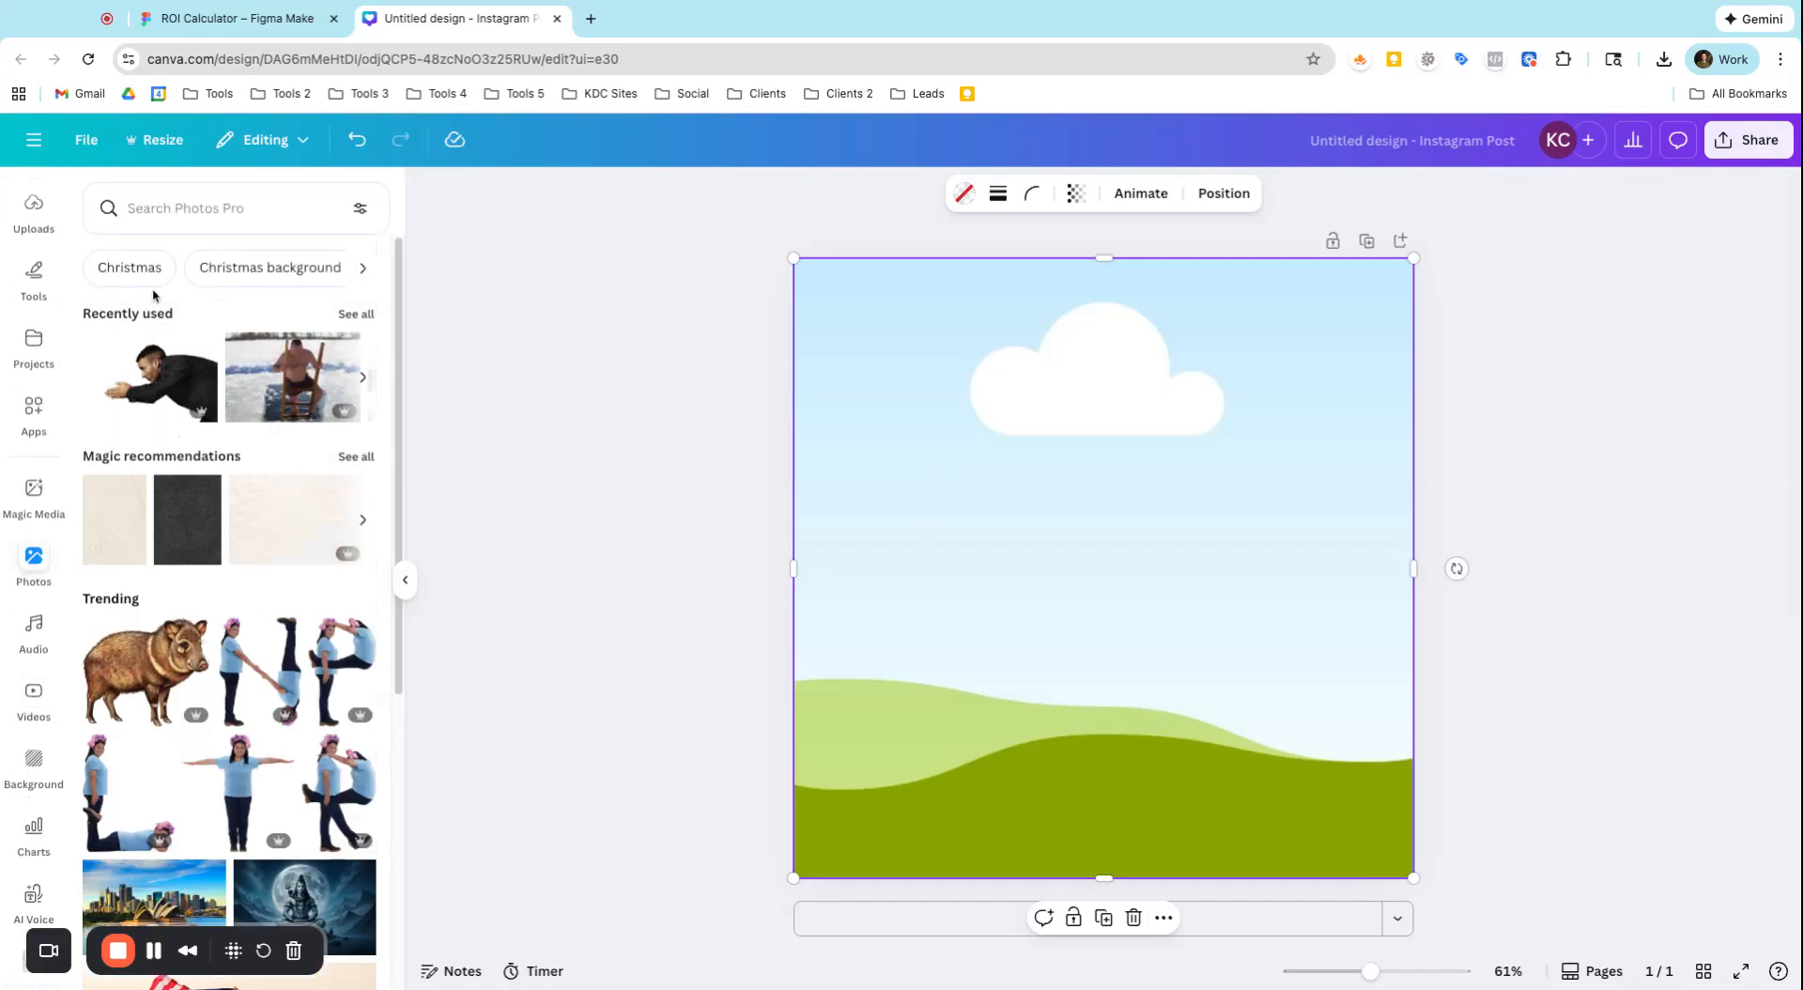
click(130, 268)
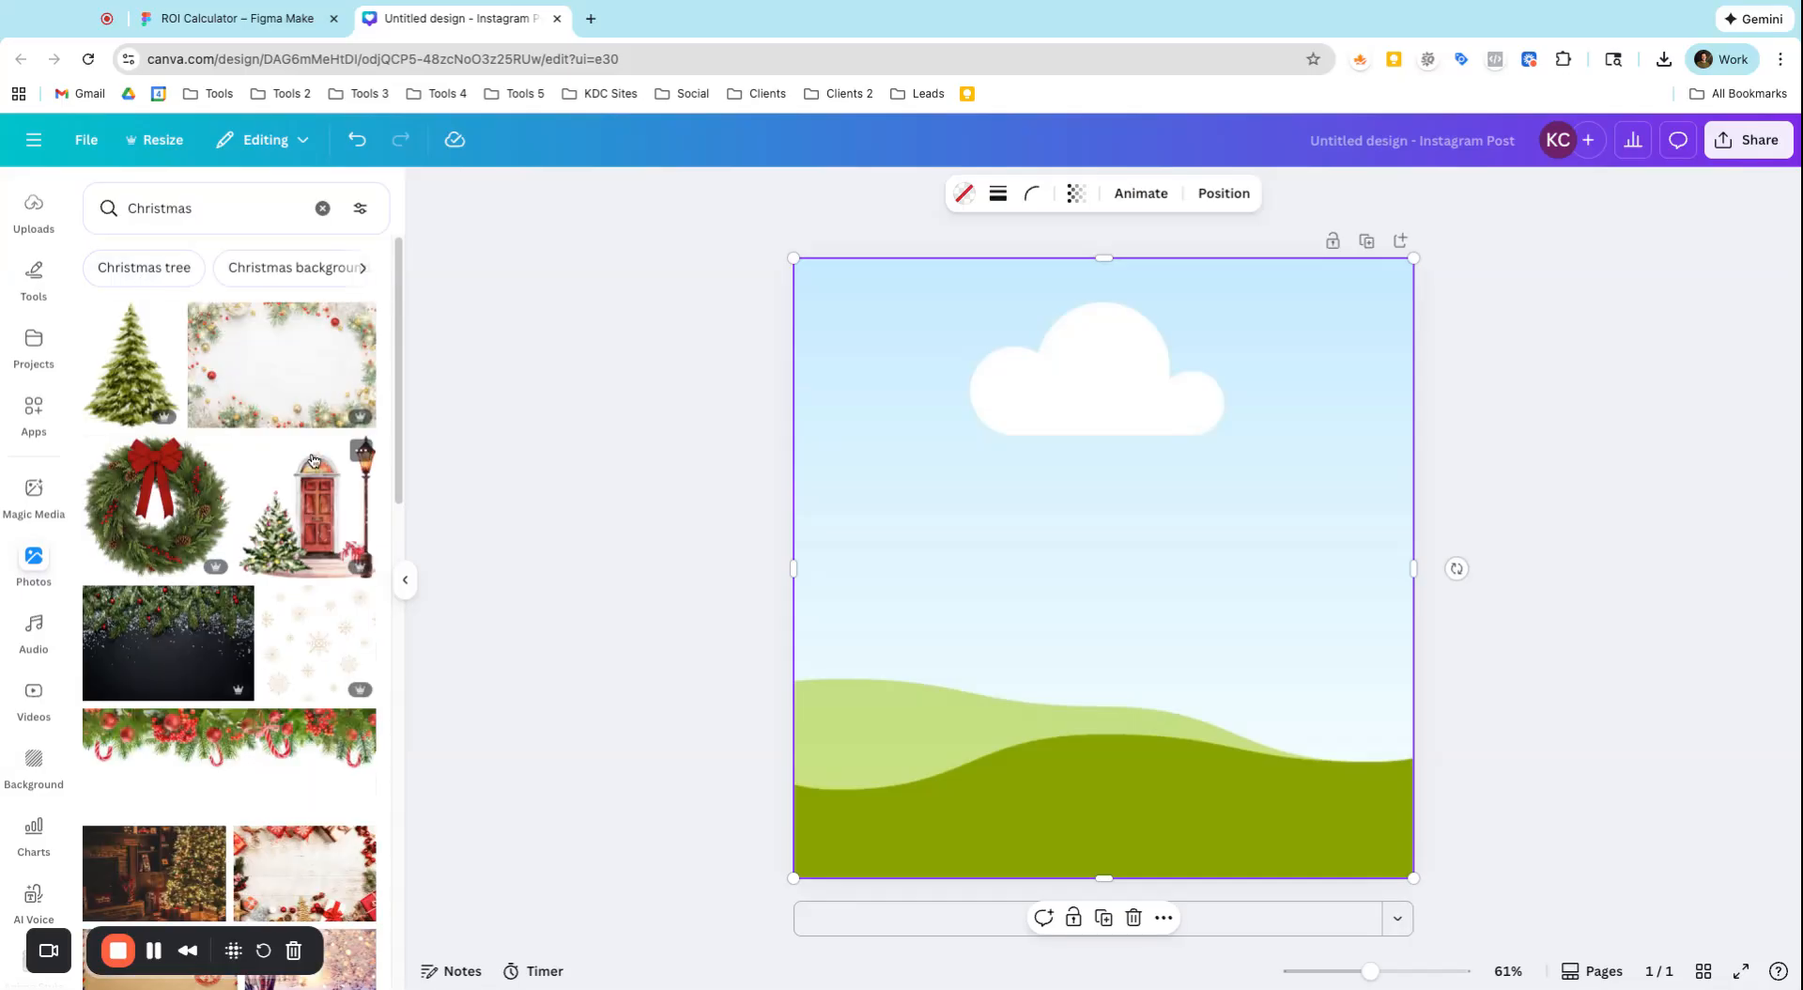
scroll(215, 651, down, 5)
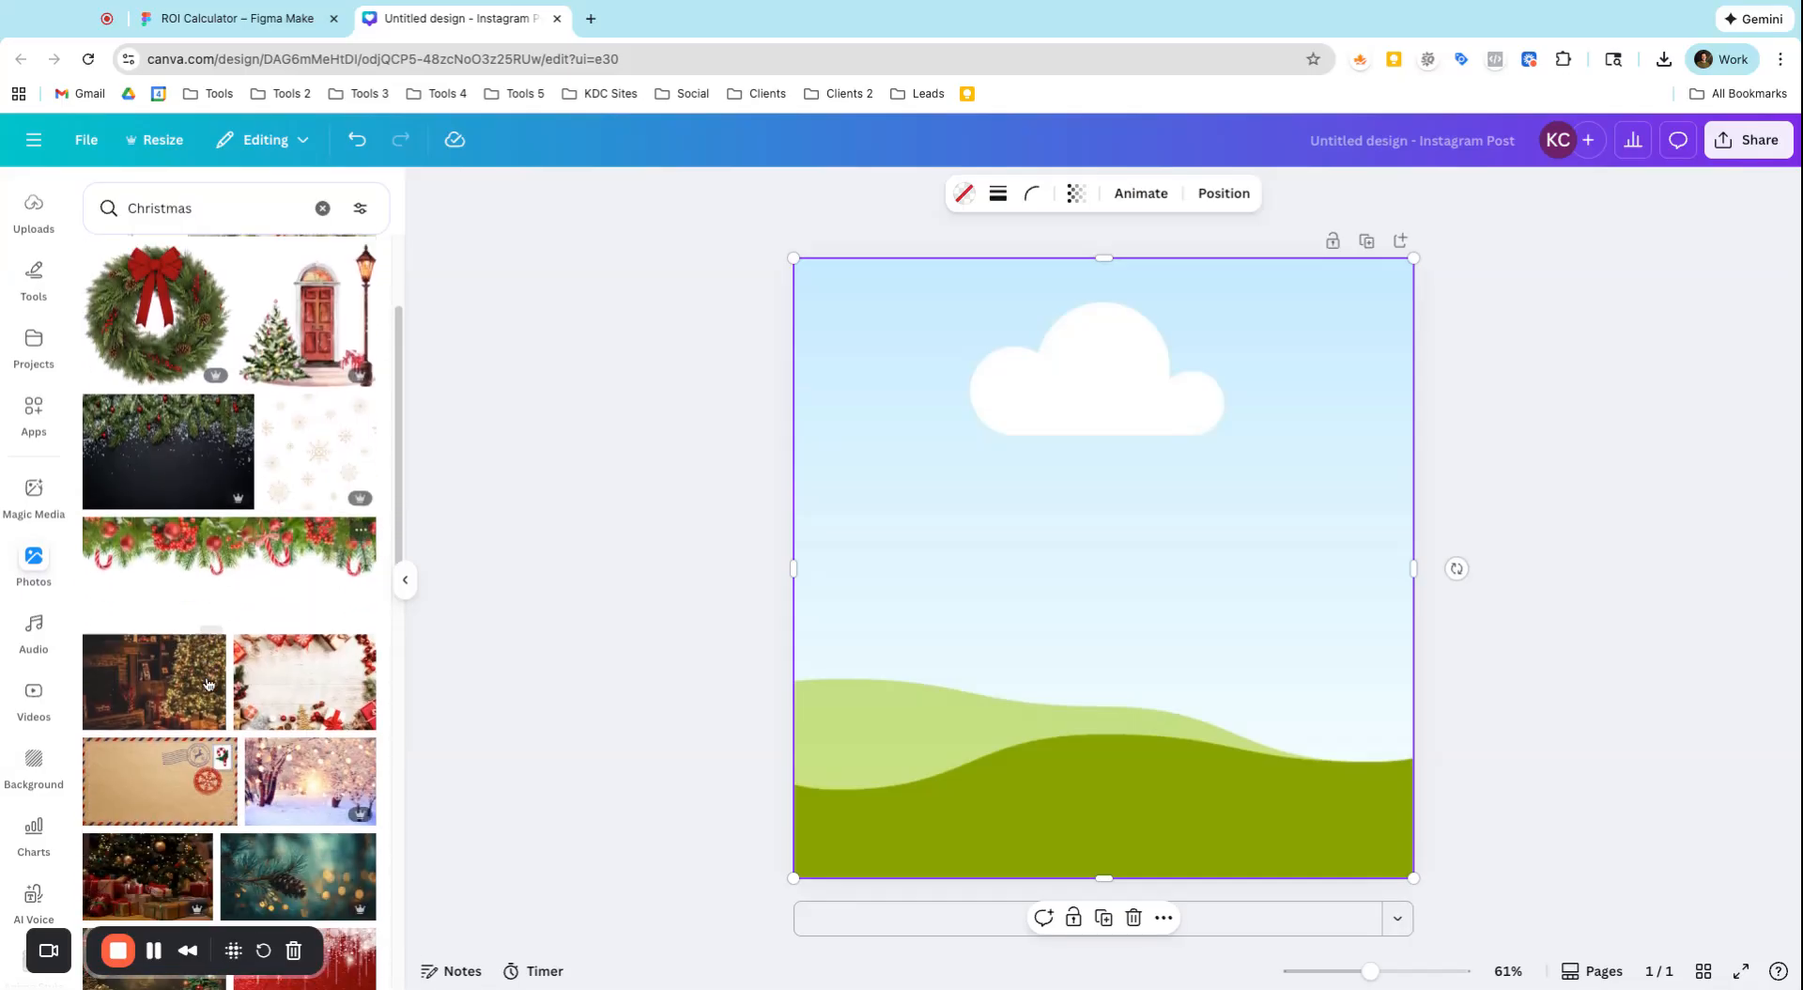
scroll(208, 683, down, 1)
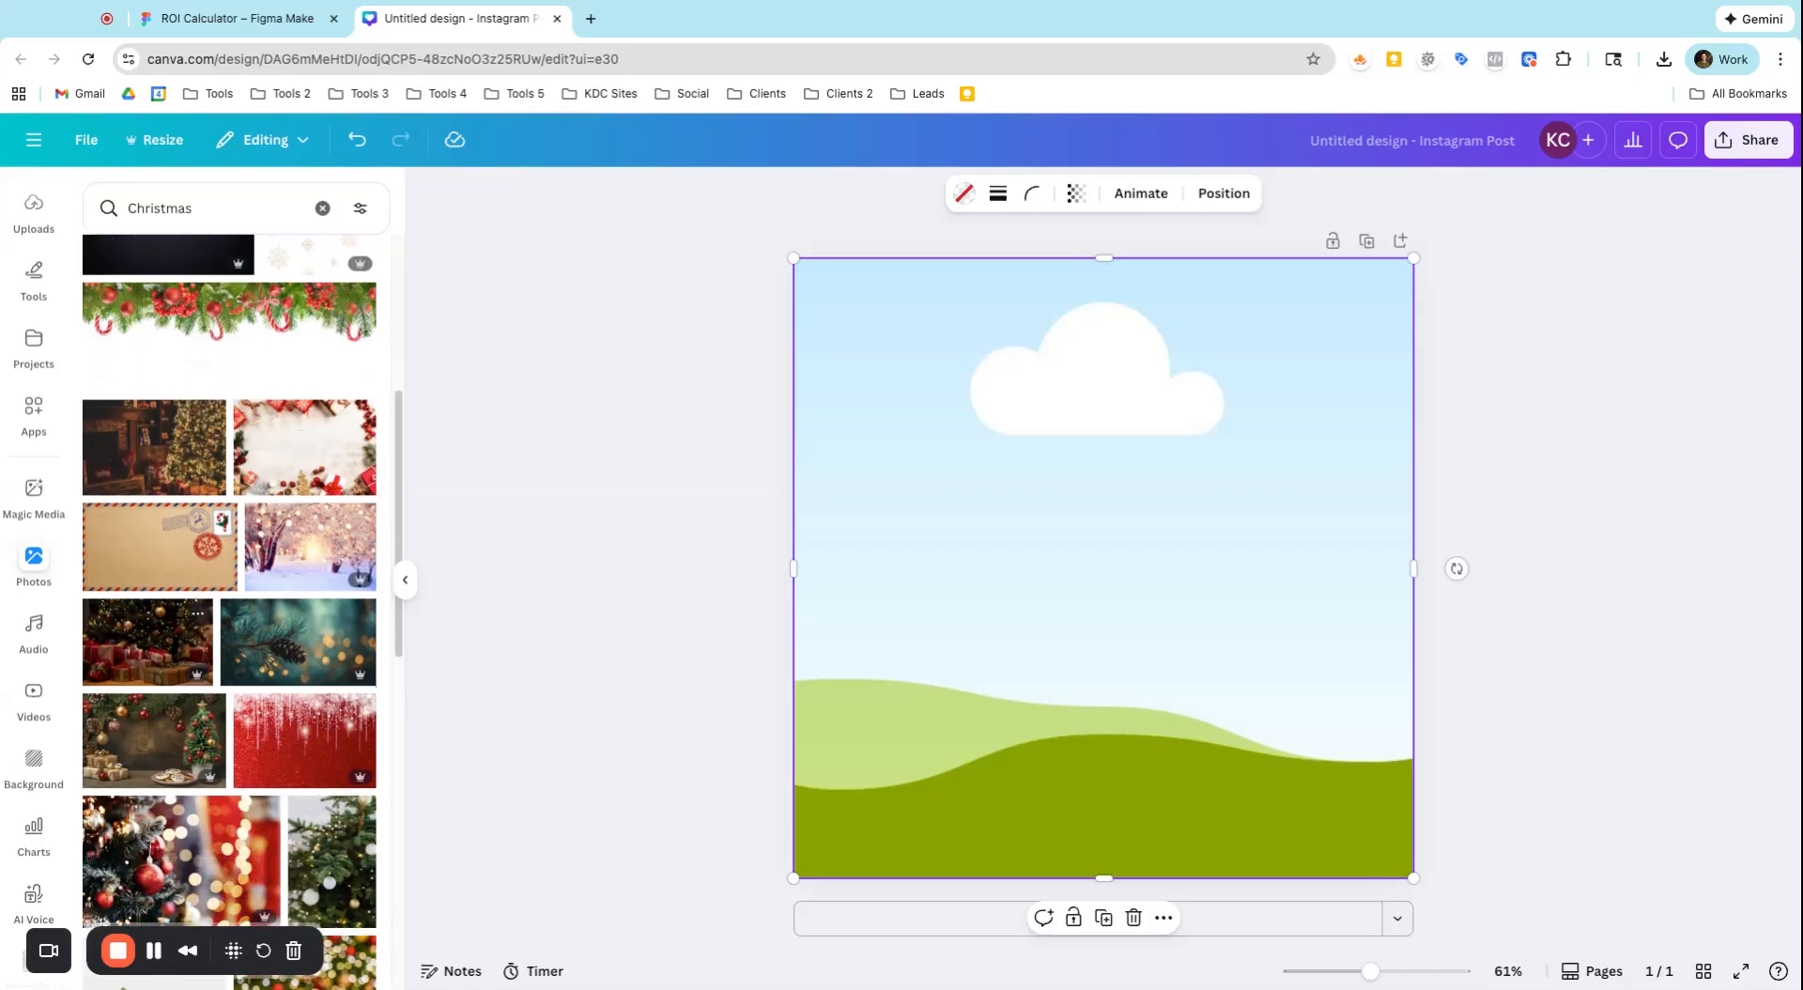
click(302, 469)
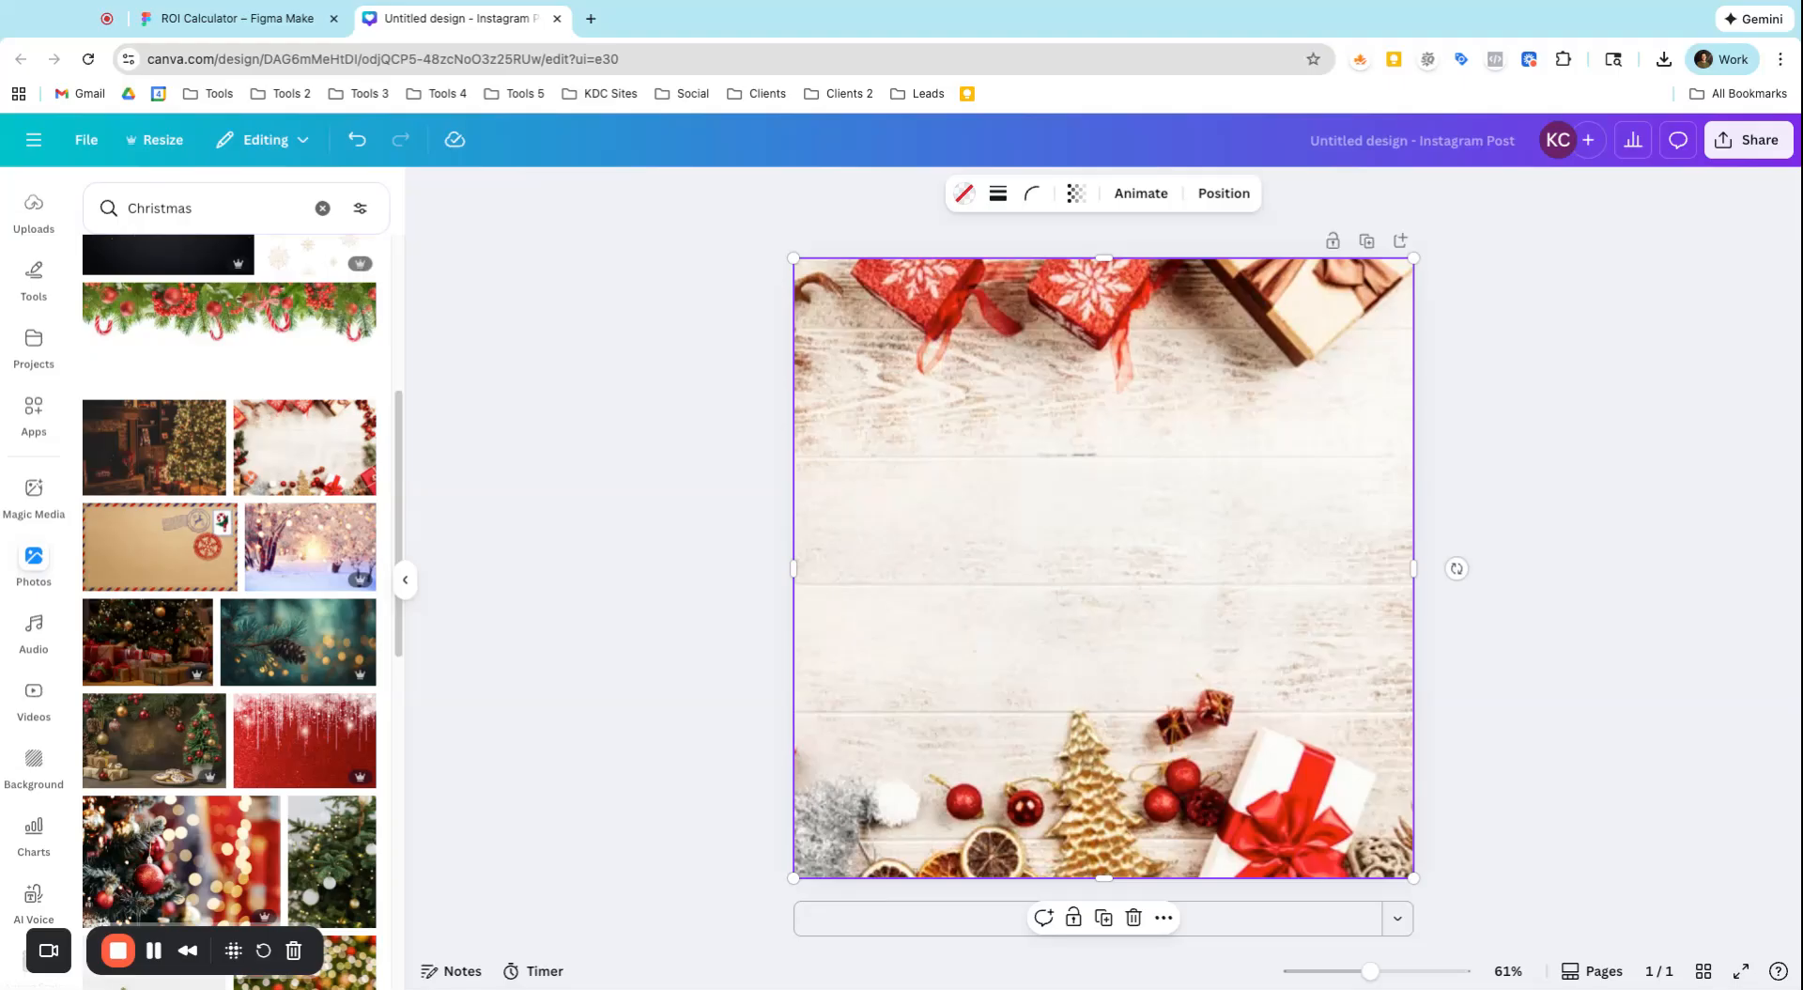
Shrink the photo grid to a landscape rectangle about two thirds of the page width and centre it on the page
drag(795, 258, 1232, 587)
drag(1303, 694, 845, 607)
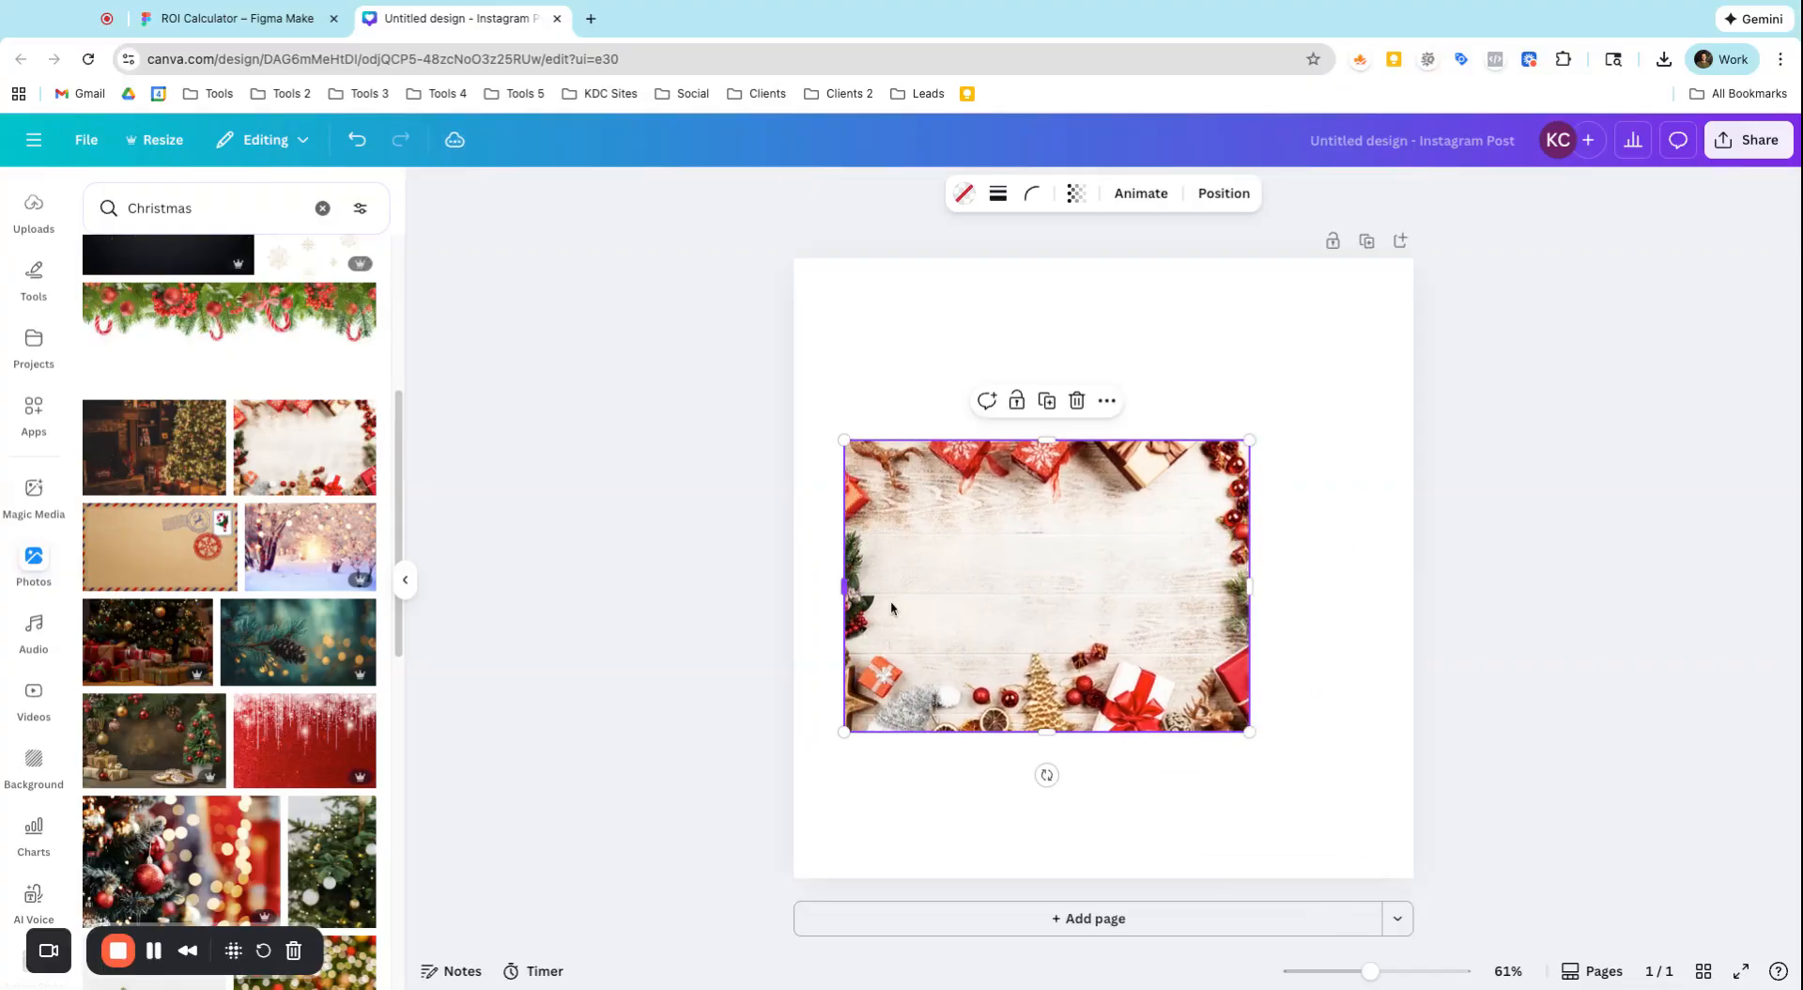
drag(1179, 602, 1161, 603)
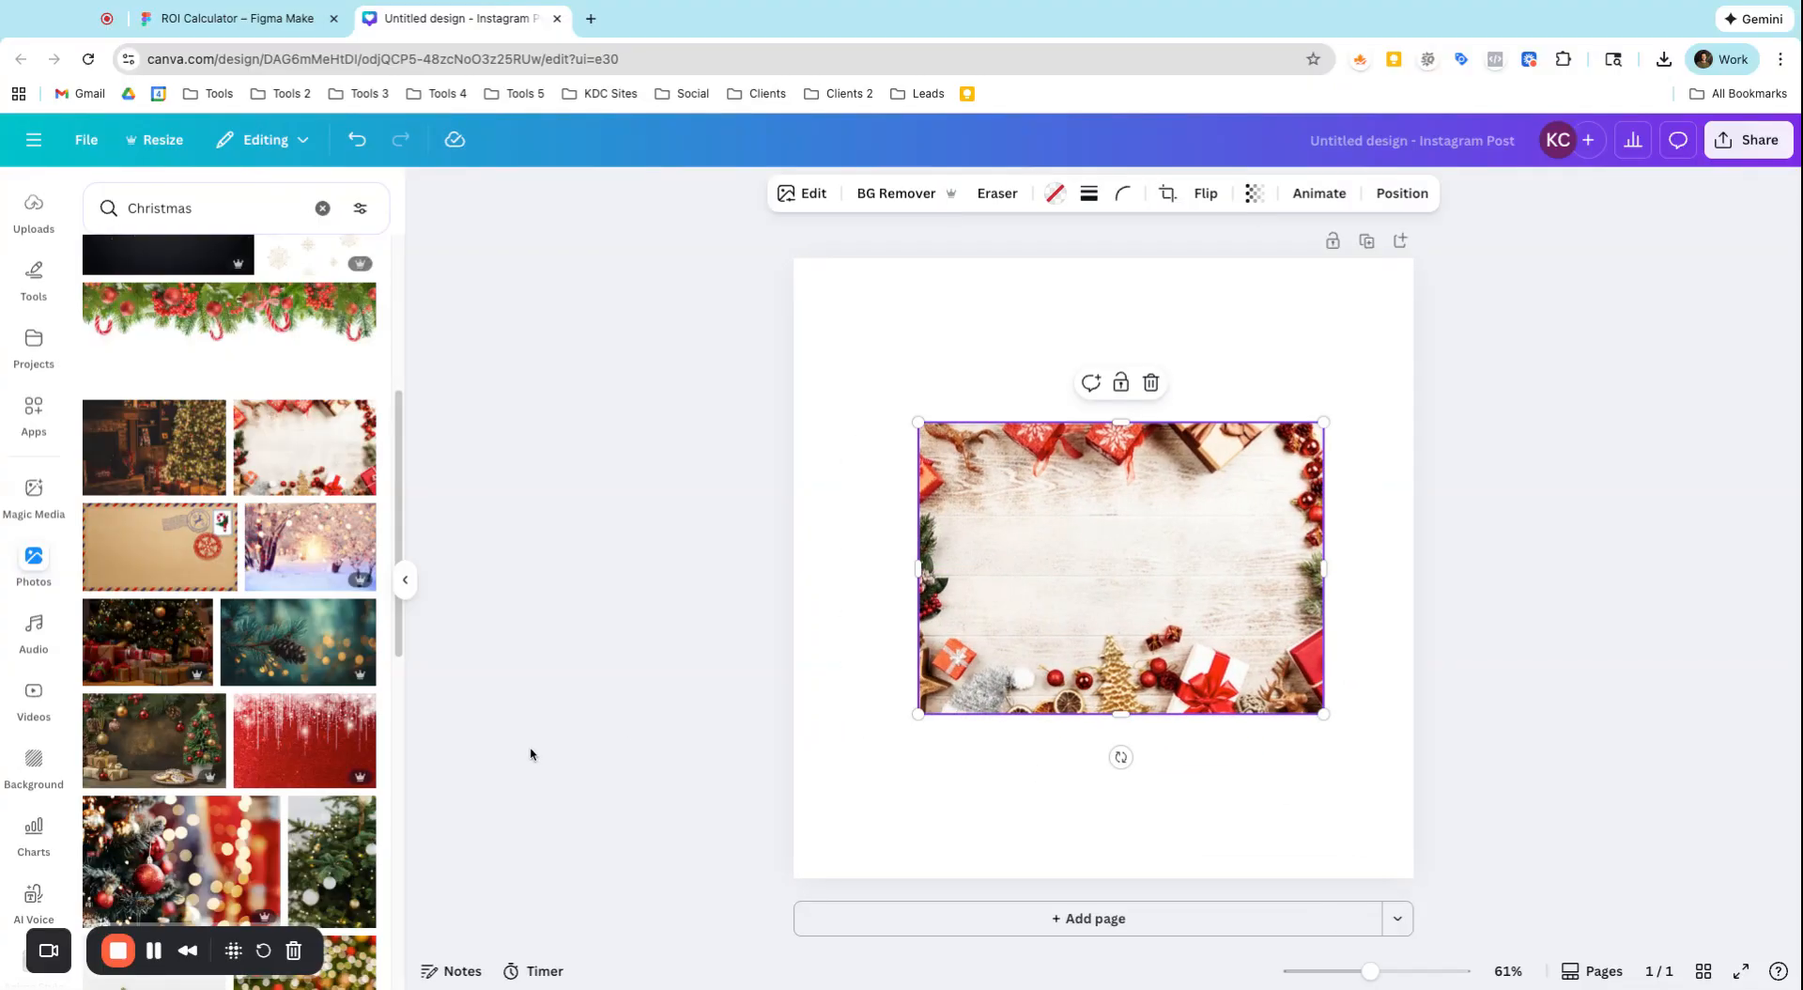
Swap the grid's photo for the pine cone picture, and replace that with the wrapped Christmas gifts photo
drag(312, 648, 939, 676)
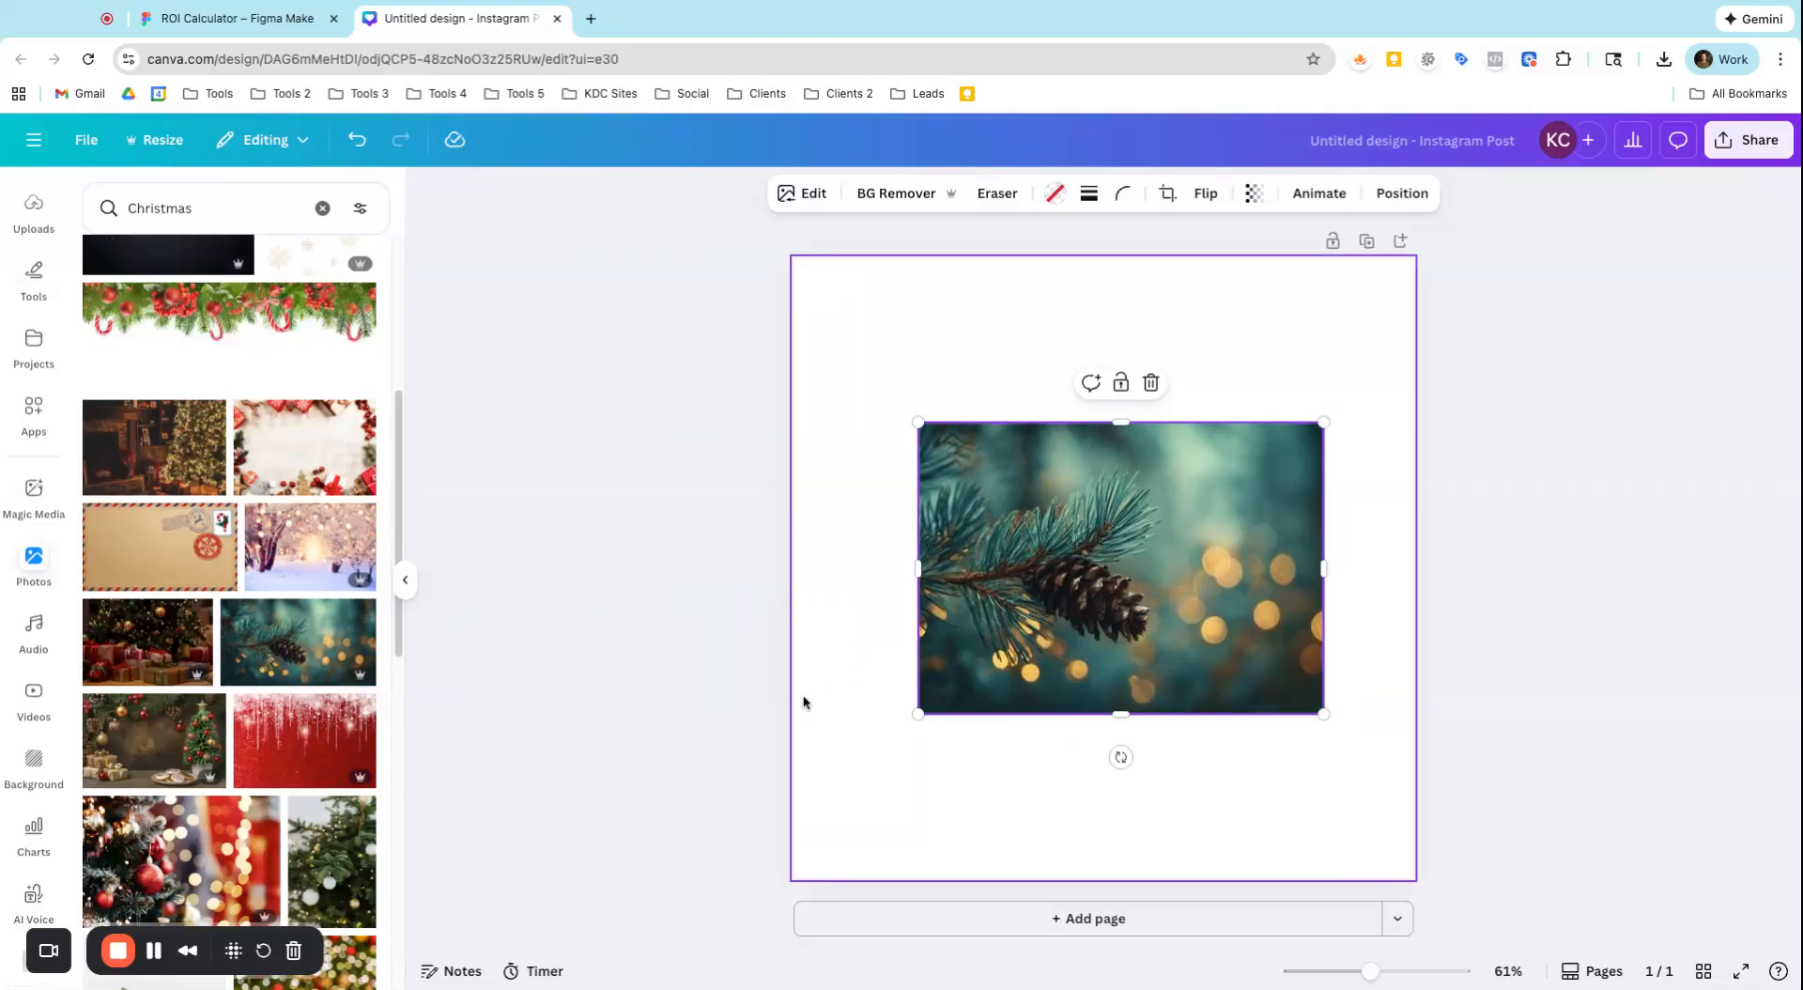
scroll(236, 731, down, 4)
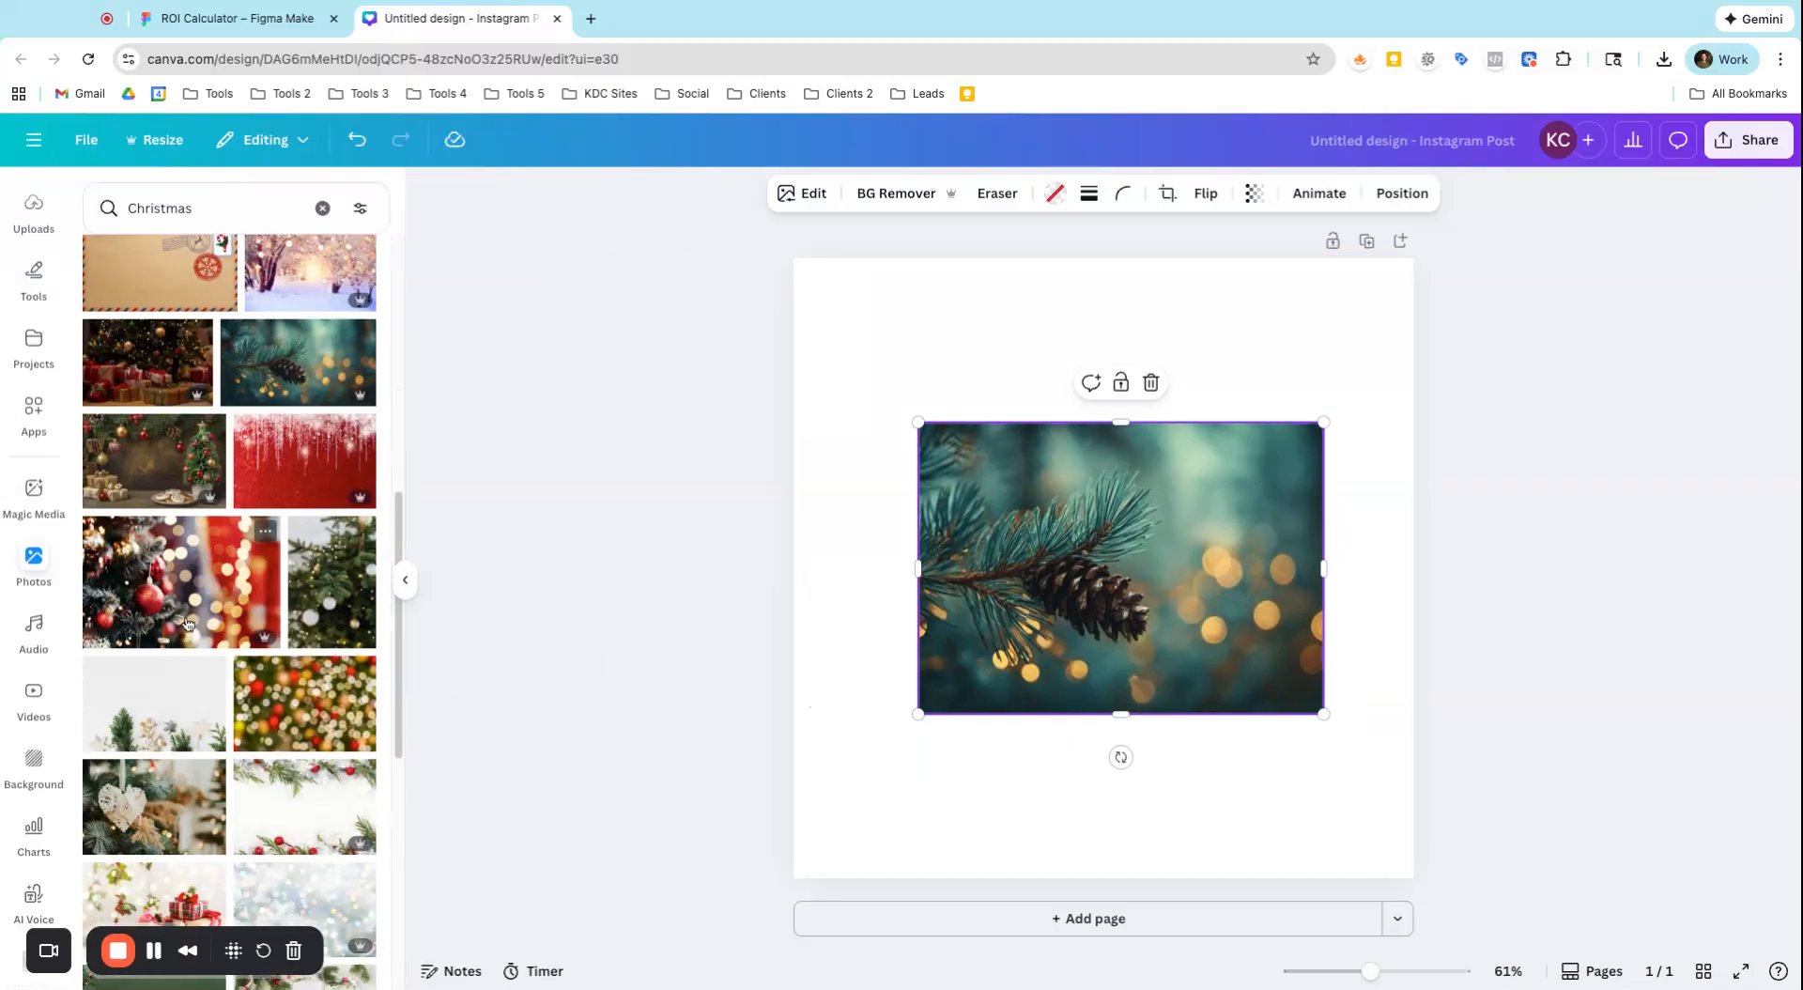
scroll(237, 731, down, 2)
click(160, 671)
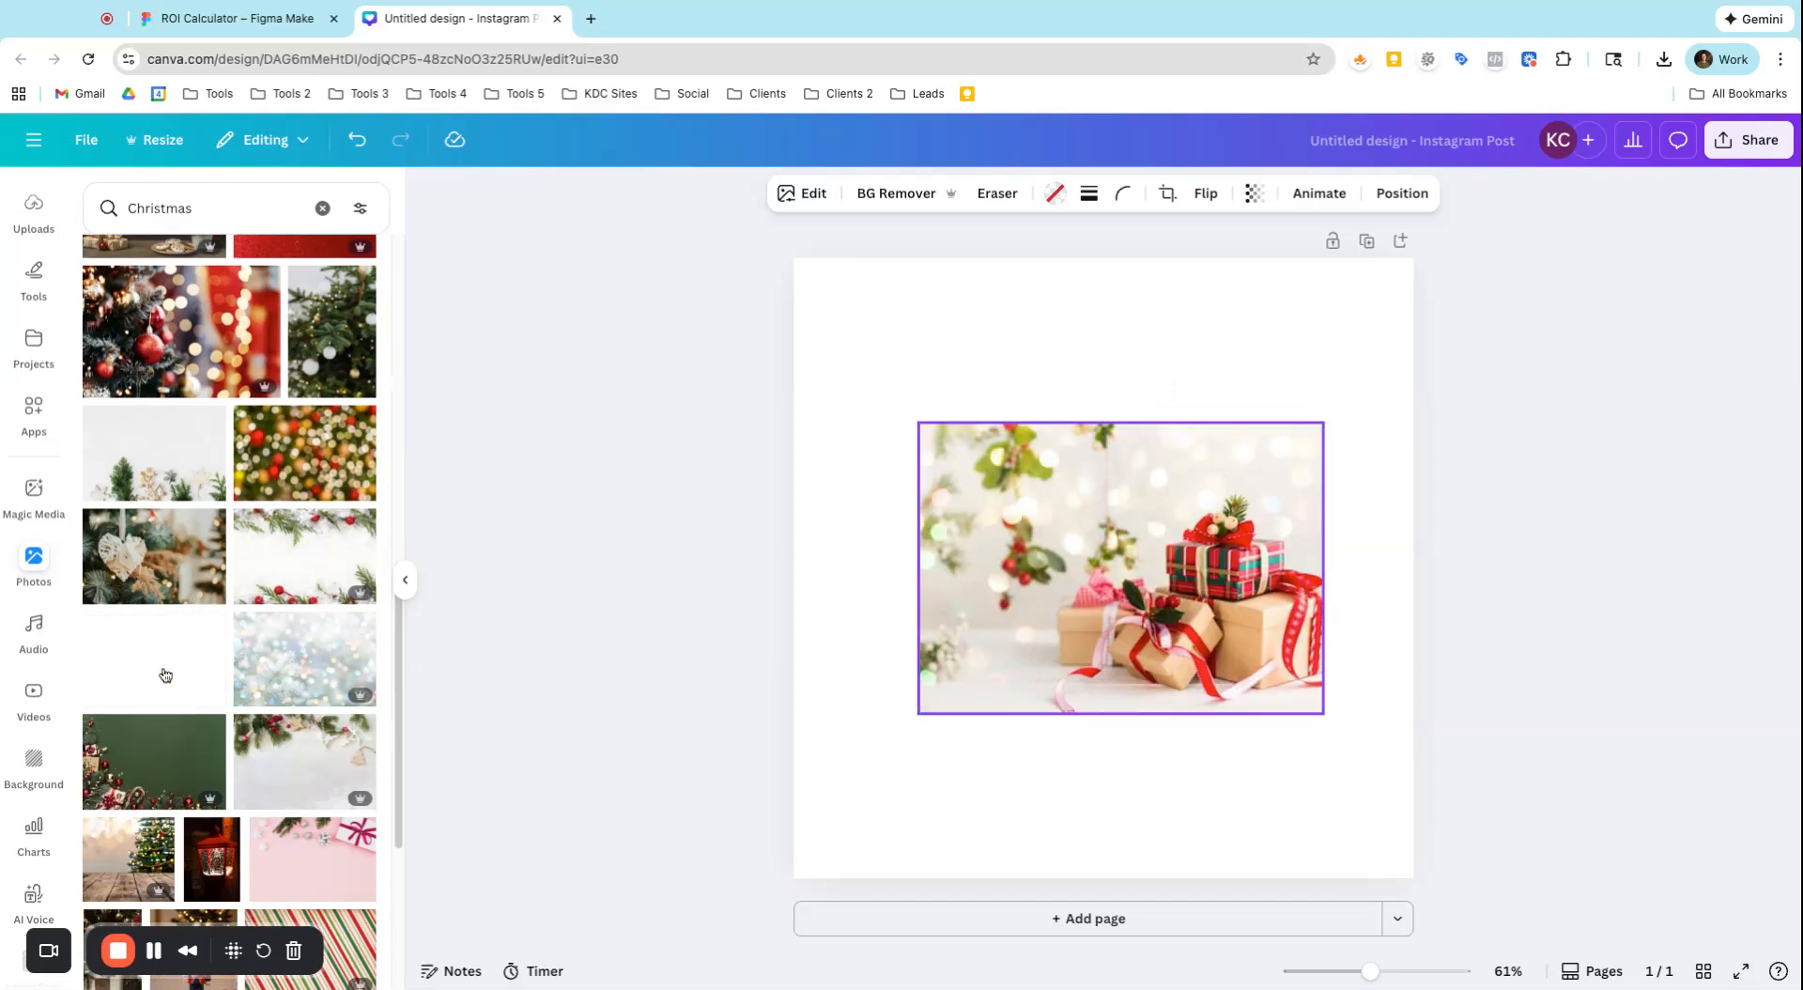
scroll(214, 834, down, 3)
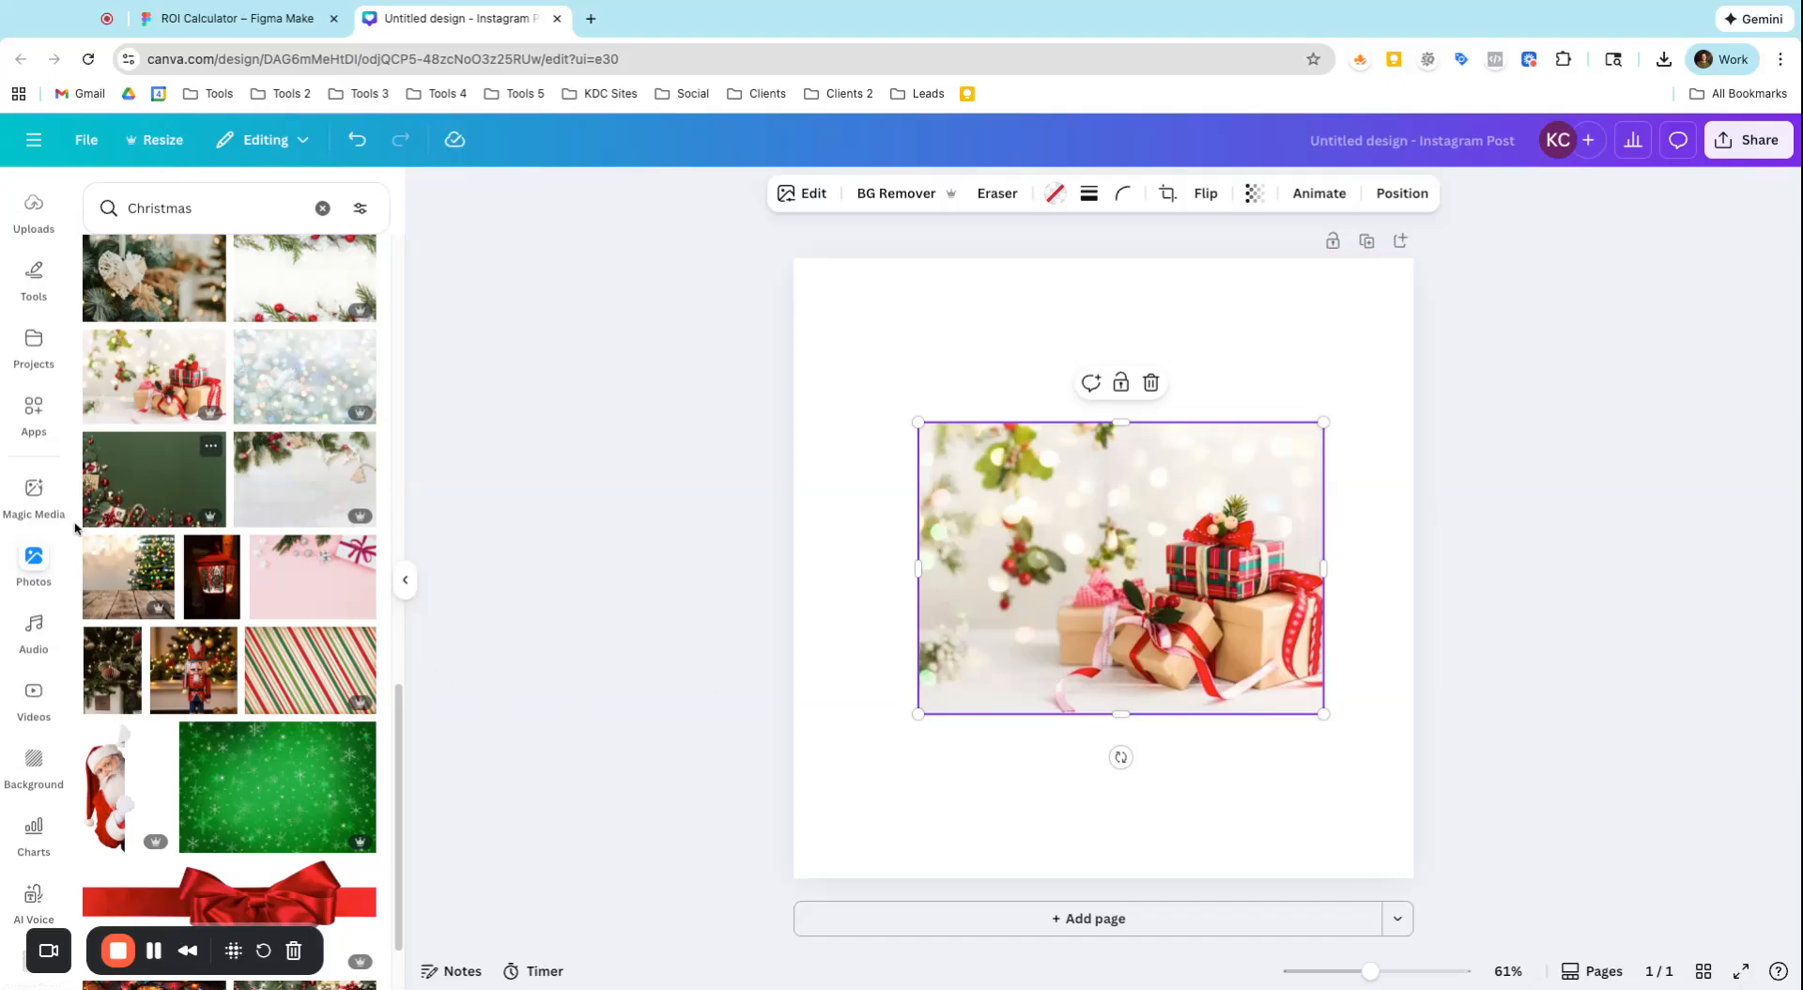
Add a second page and insert a three-cell grid with one large cell above two smaller ones
scroll(33, 388, up, 3)
click(34, 274)
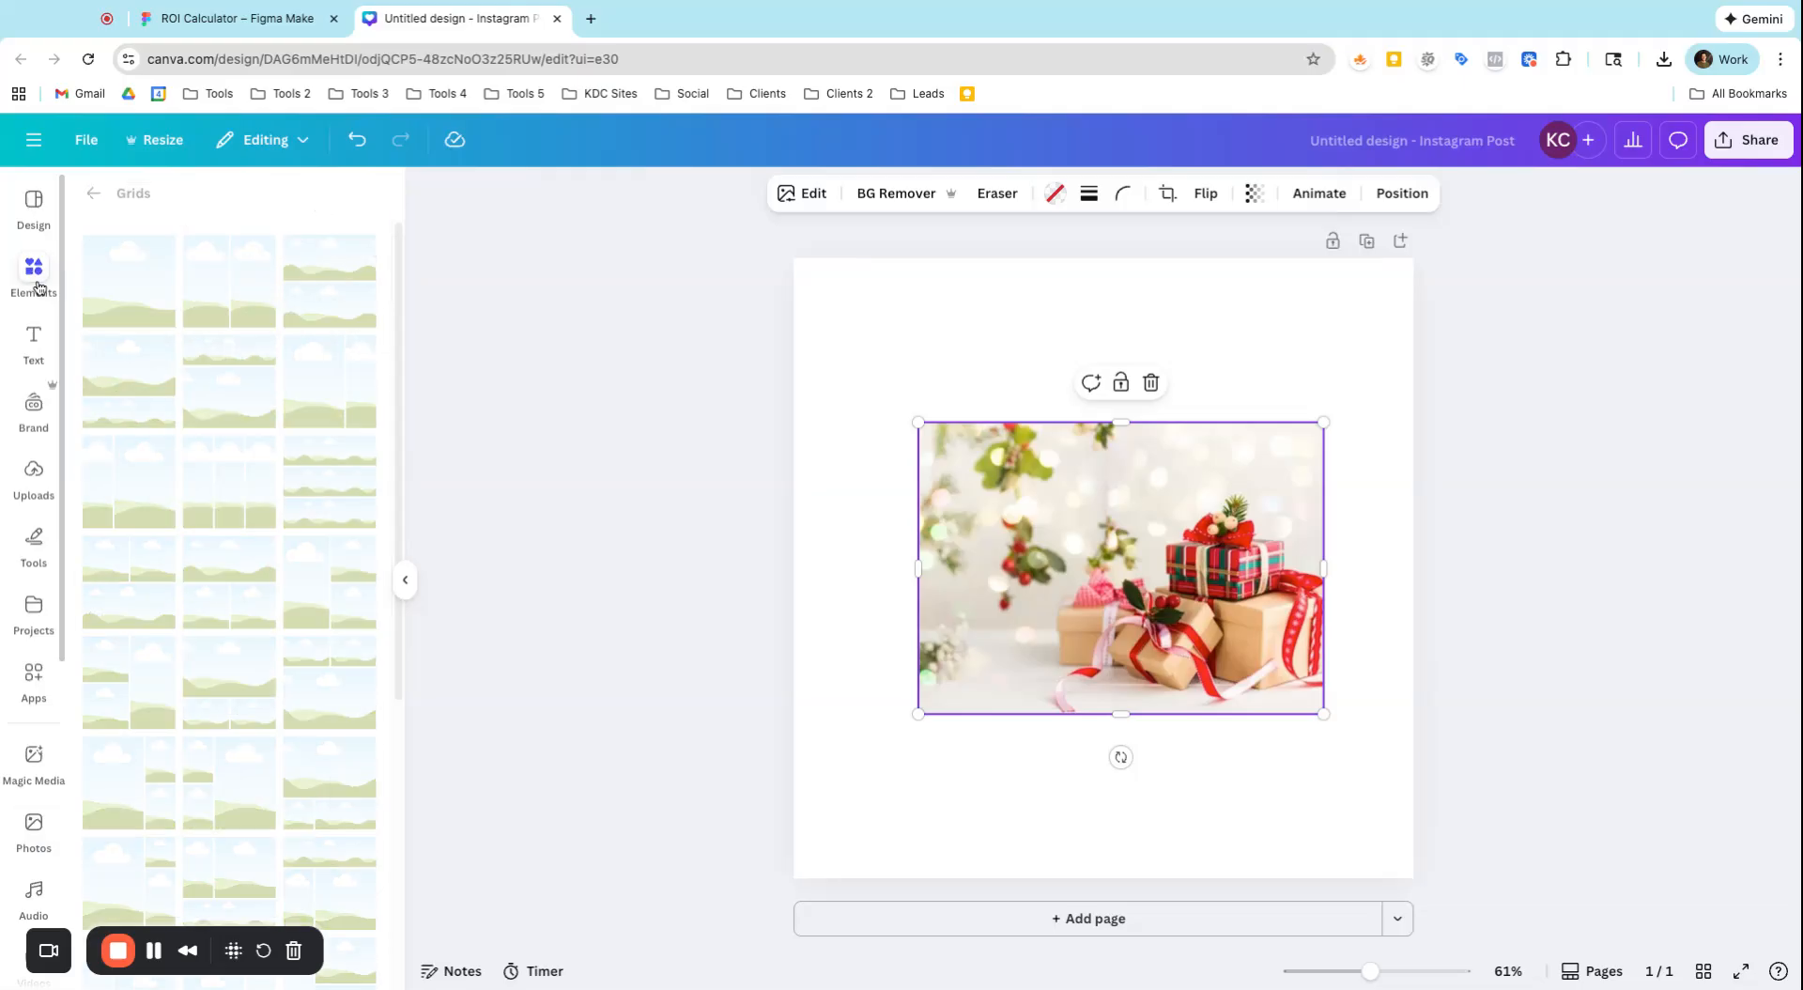
scroll(294, 547, down, 3)
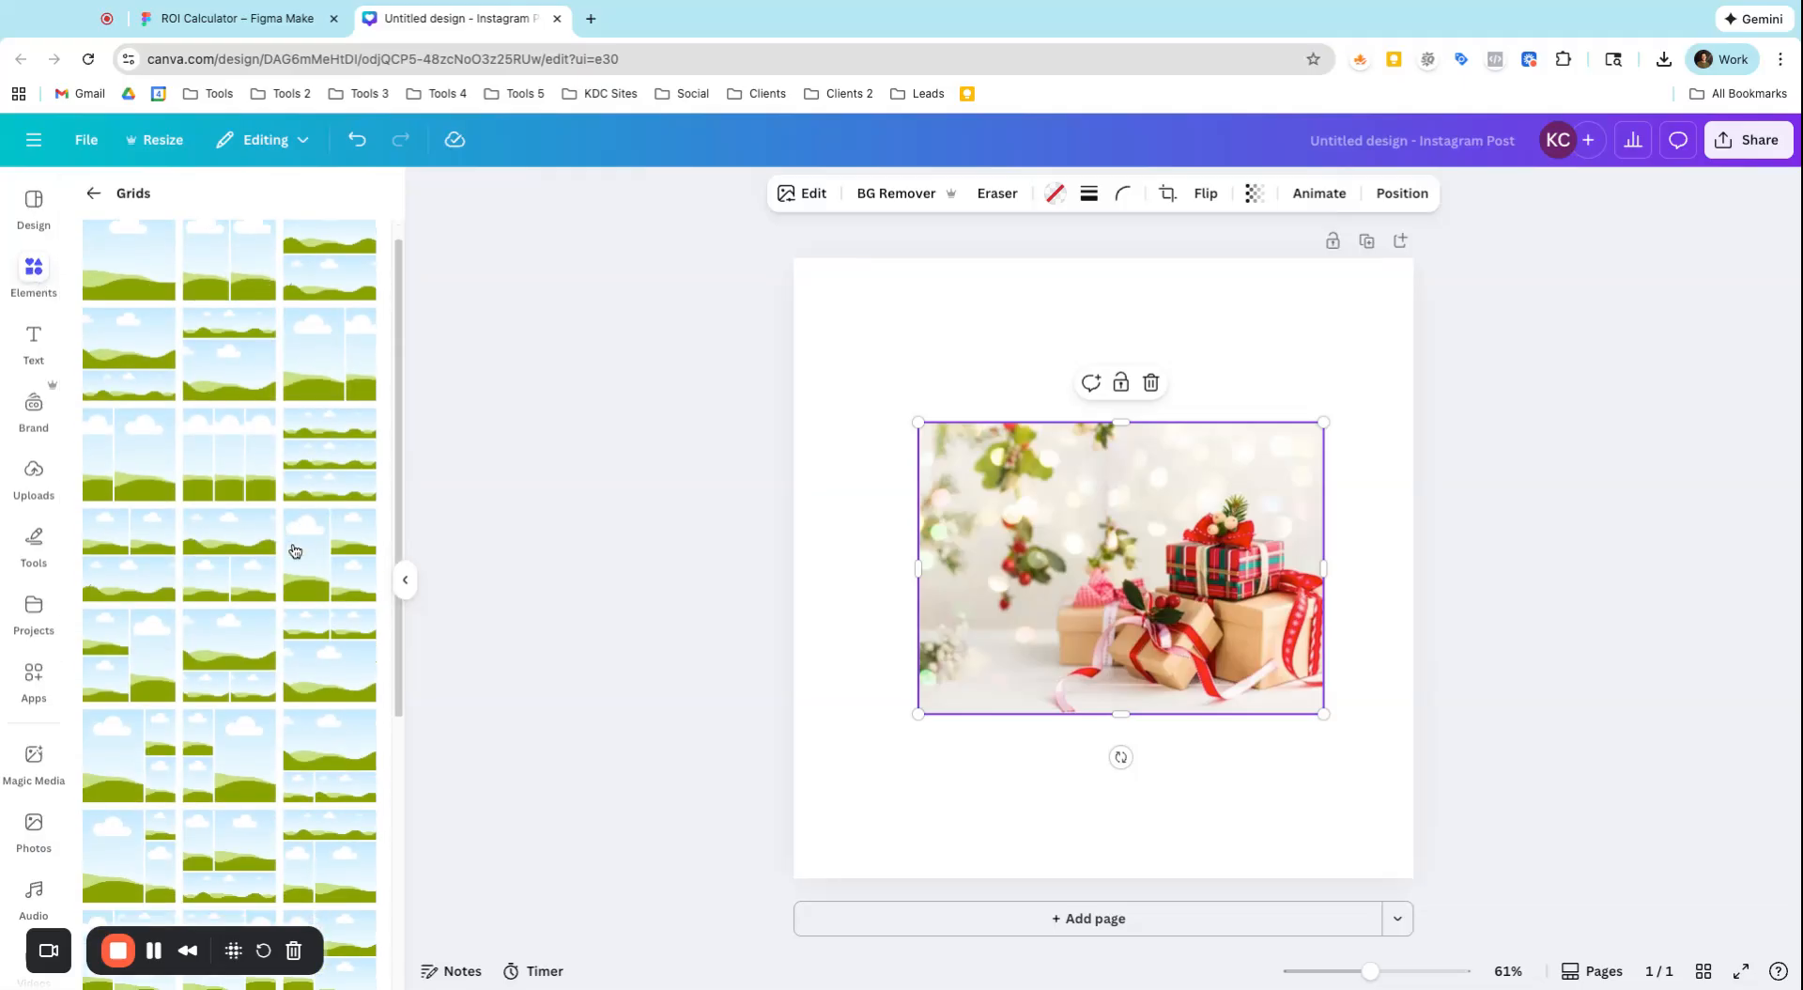
click(831, 918)
scroll(310, 633, down, 2)
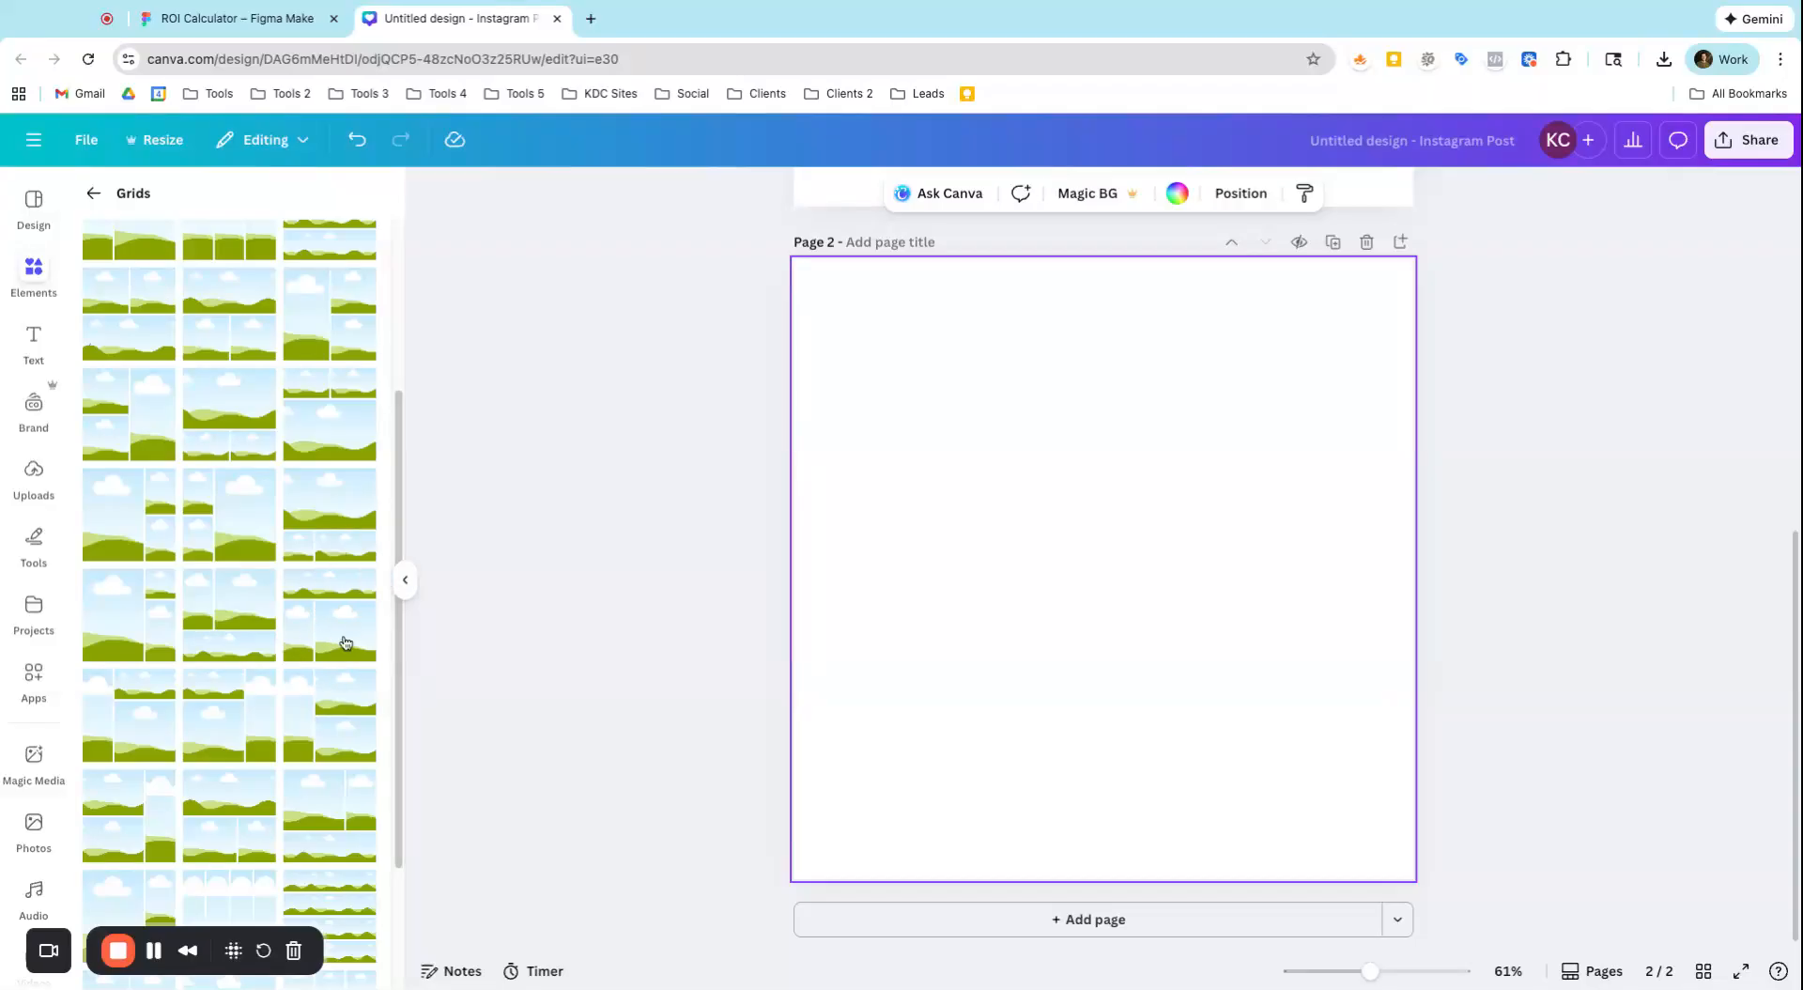
click(334, 545)
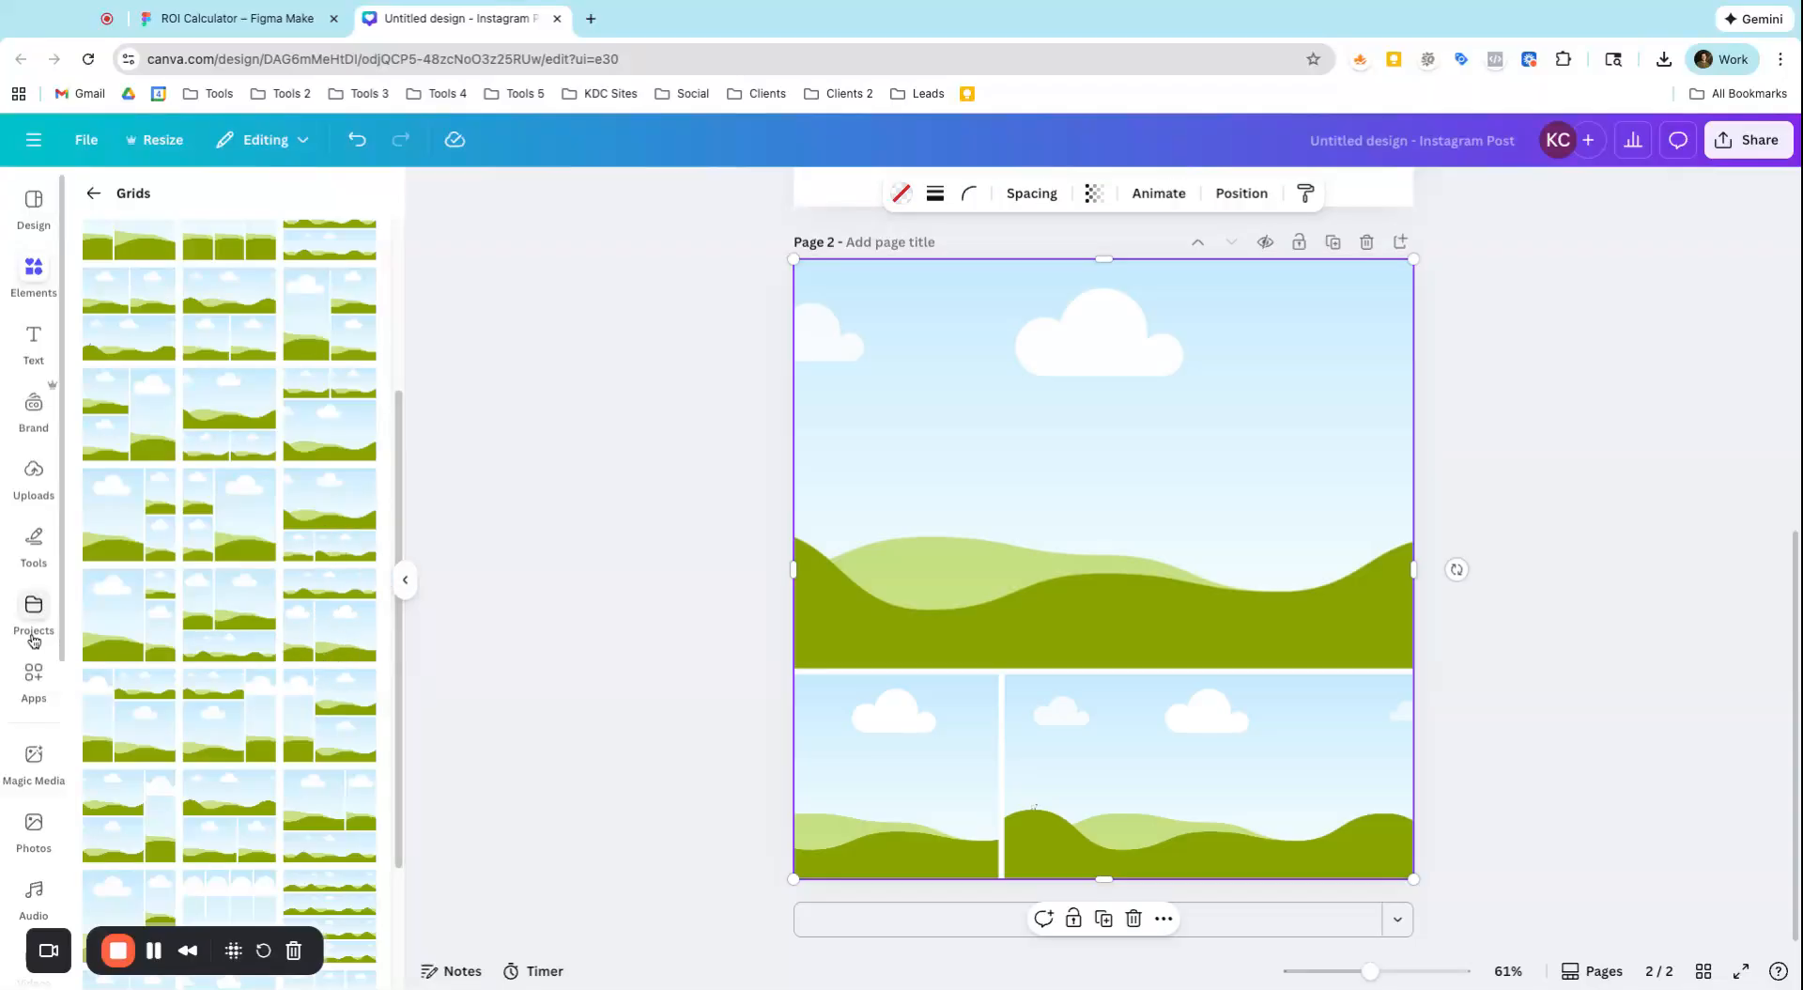
Fill page 2's grid with the ornament tree photo on top, small trees in the lower-left cell and red glitter in the lower-right
click(42, 837)
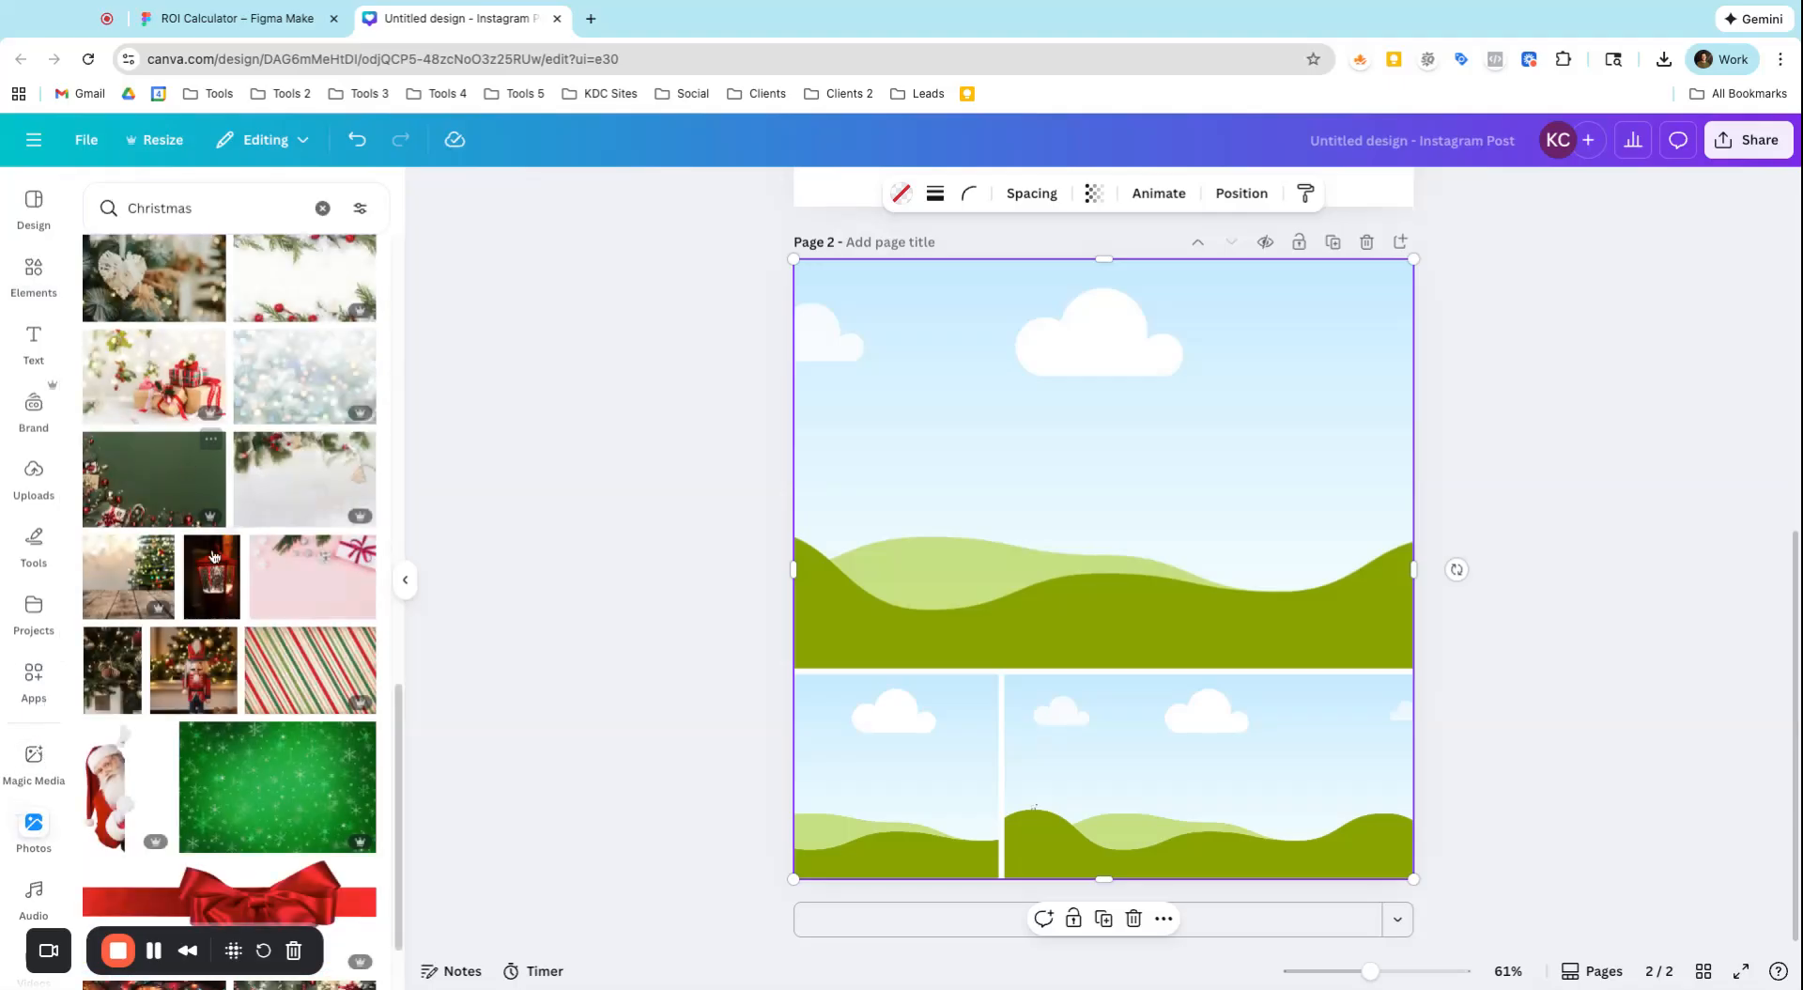
scroll(902, 583, up, 2)
scroll(190, 562, up, 4)
drag(191, 561, 882, 850)
scroll(200, 548, up, 2)
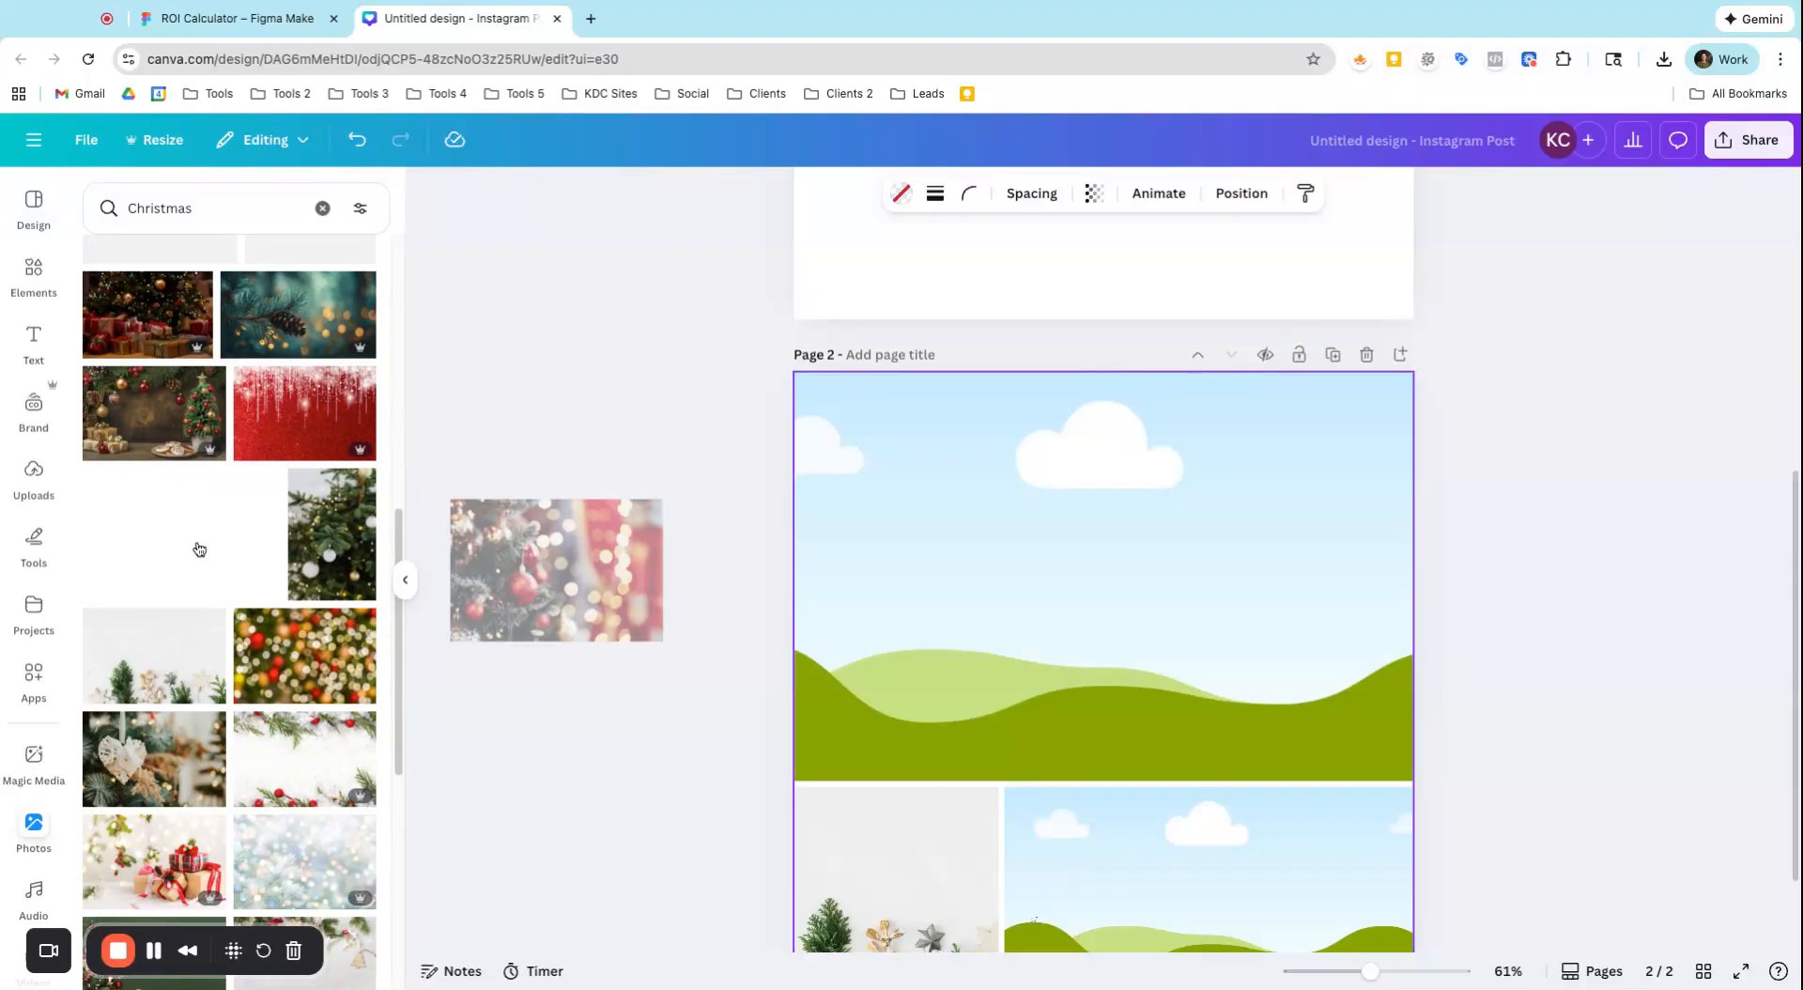
click(293, 277)
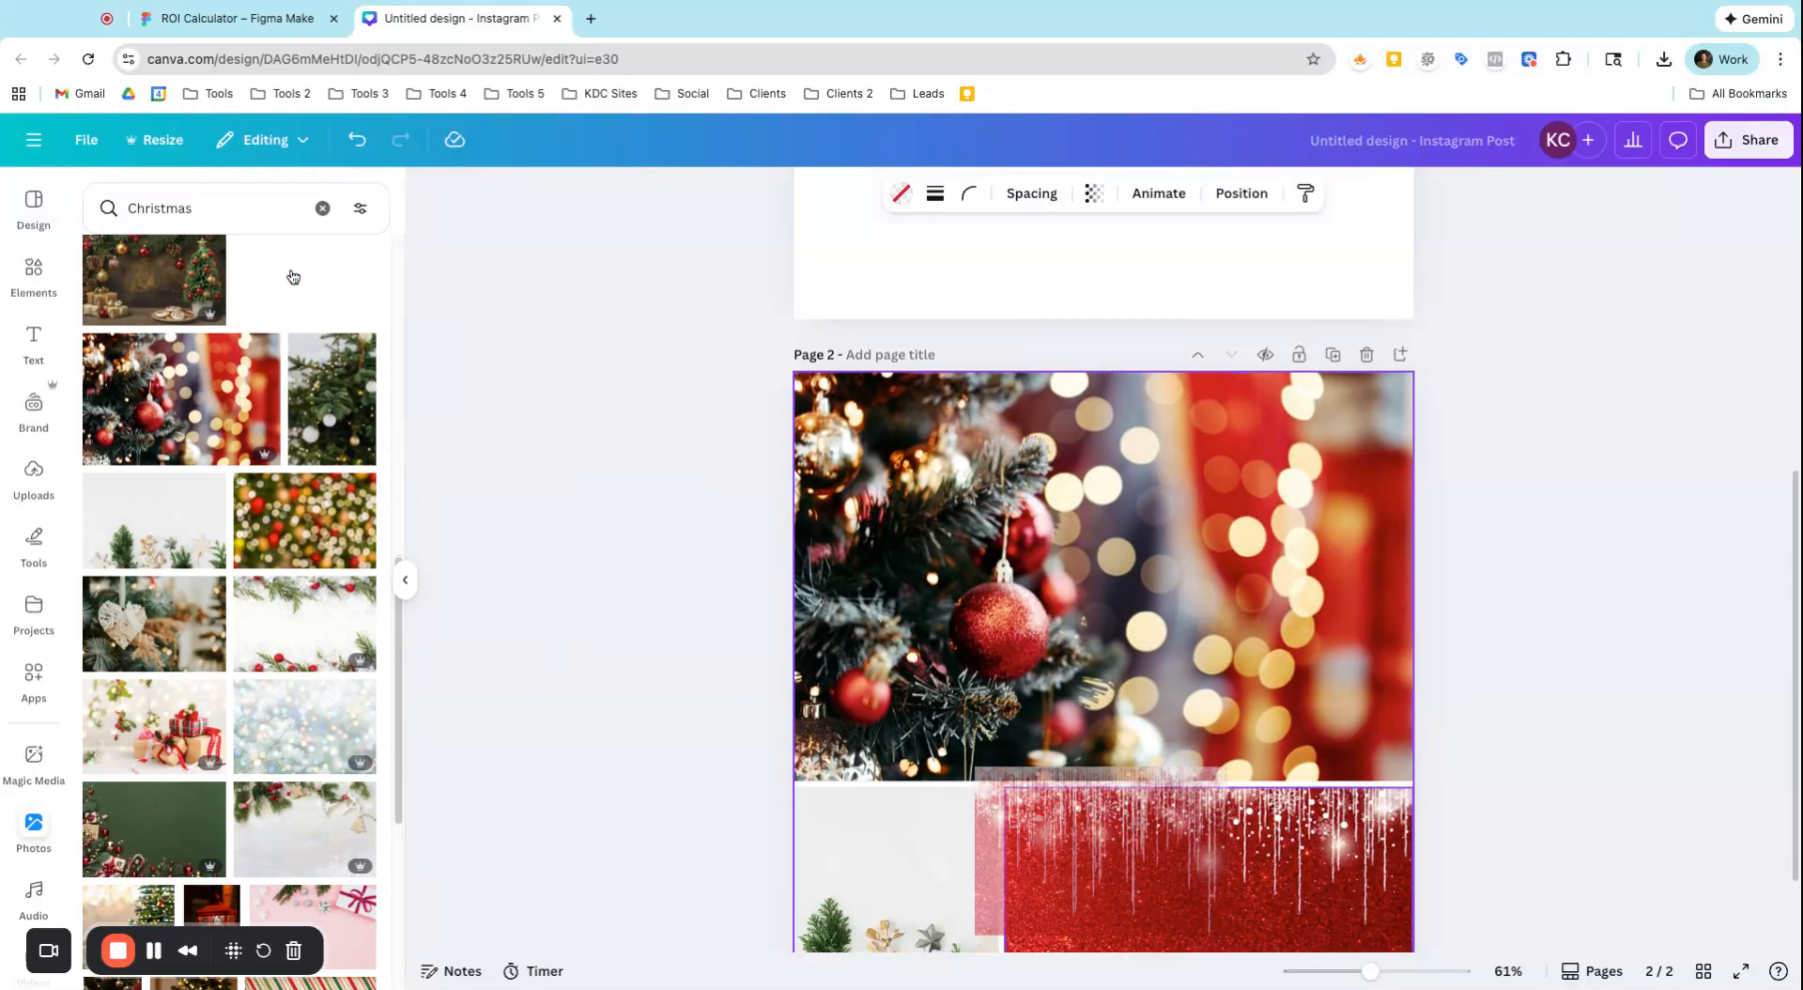
Replace the lower-left cell's photo with the wrapped gifts picture and shift its crop to centre the gifts
scroll(1080, 744, down, 2)
scroll(273, 725, down, 4)
click(155, 377)
double_click(959, 785)
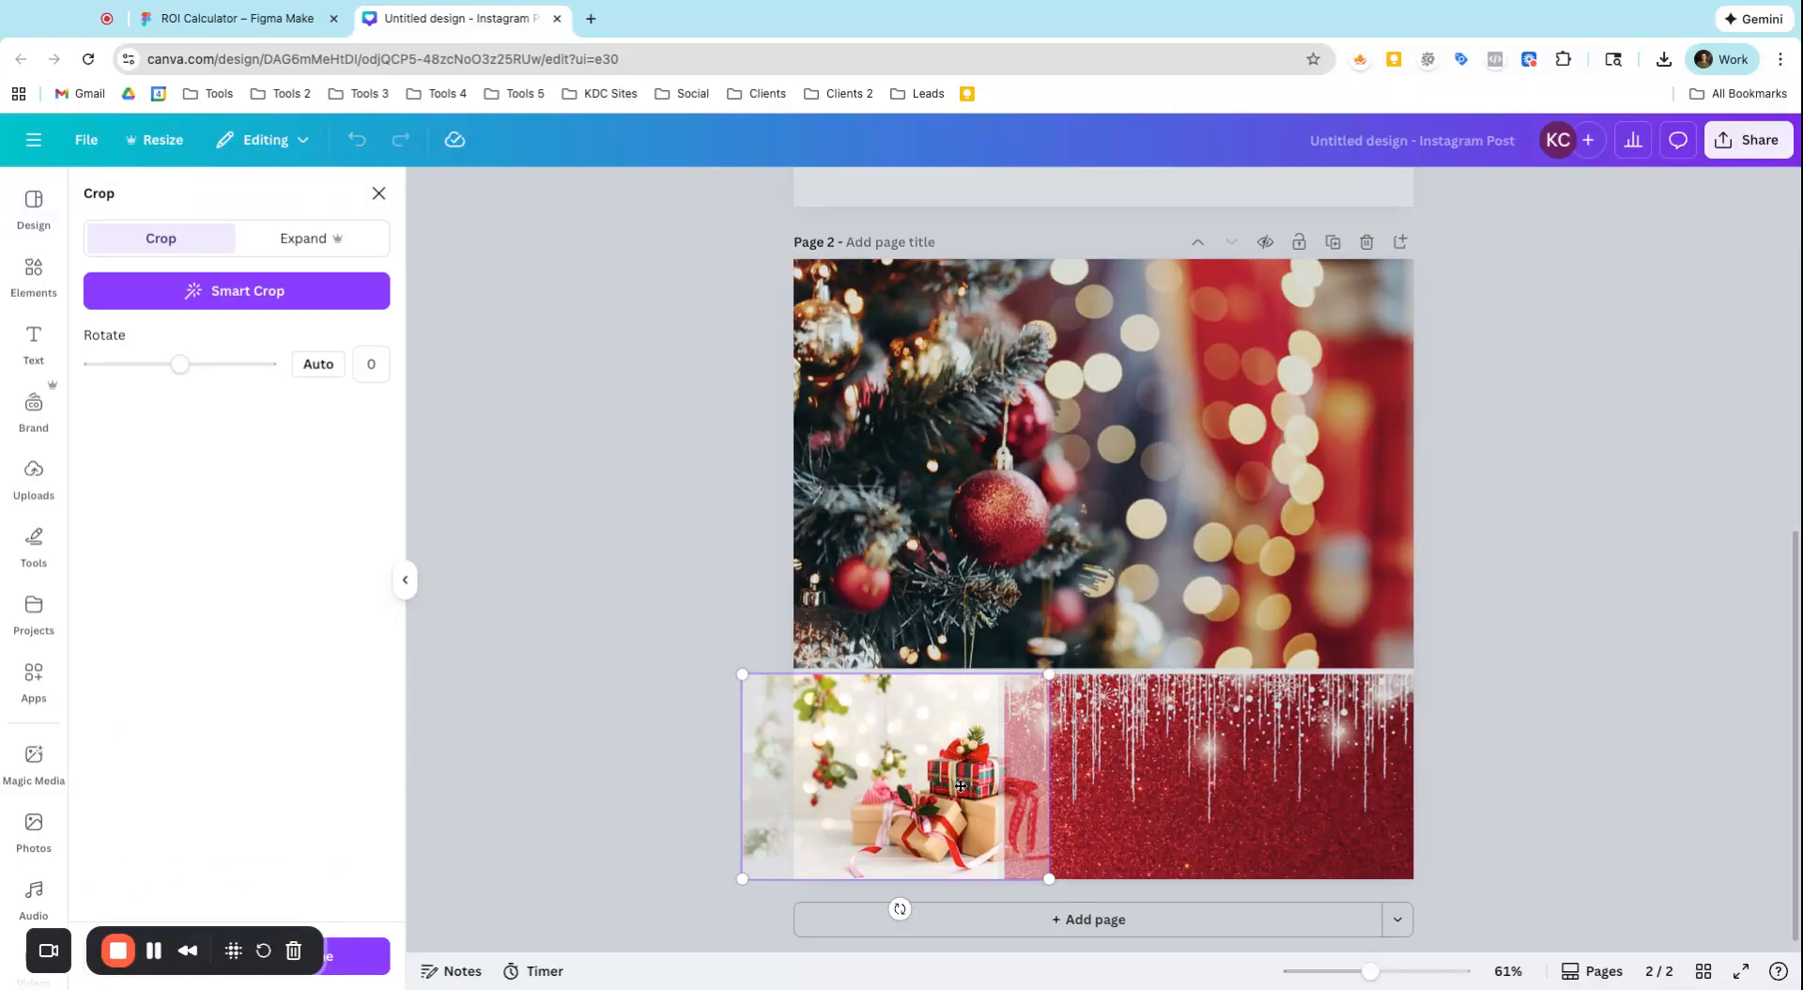
drag(959, 785, 909, 785)
click(572, 733)
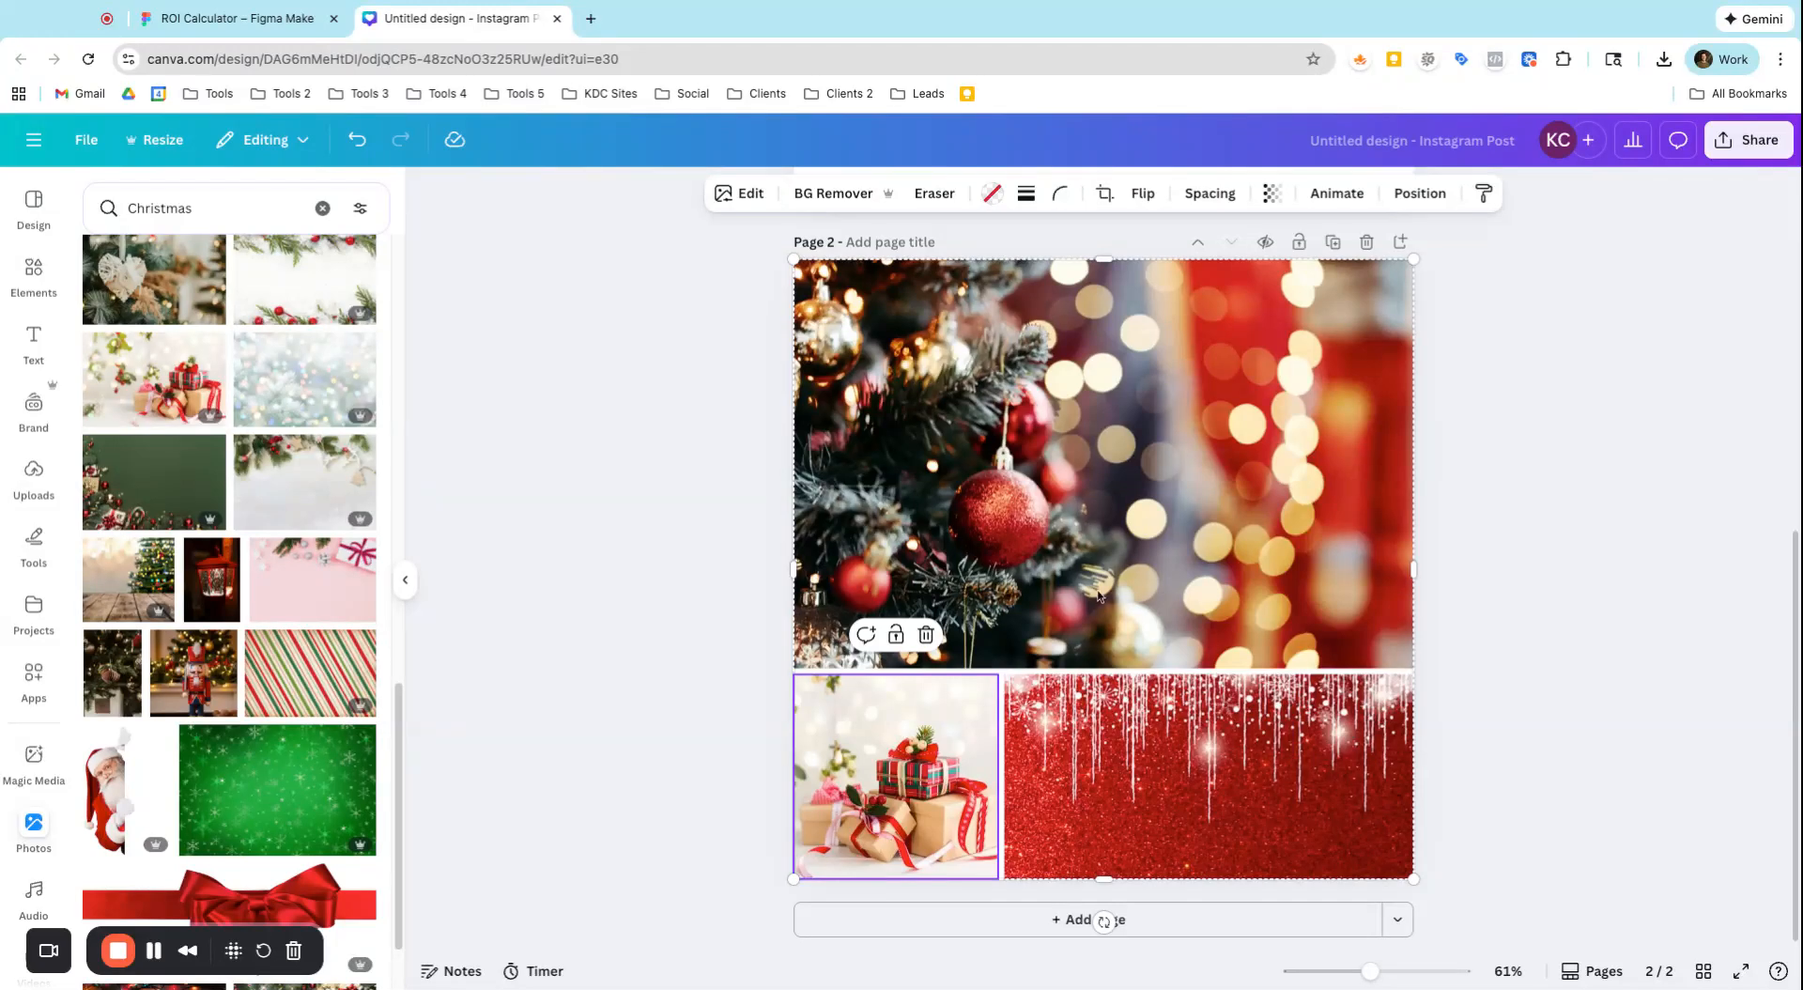
Replace the lower-left cell's photo with the peeking Santa and the lower-right cell's photo with the red ribbon bow
scroll(1174, 635, up, 3)
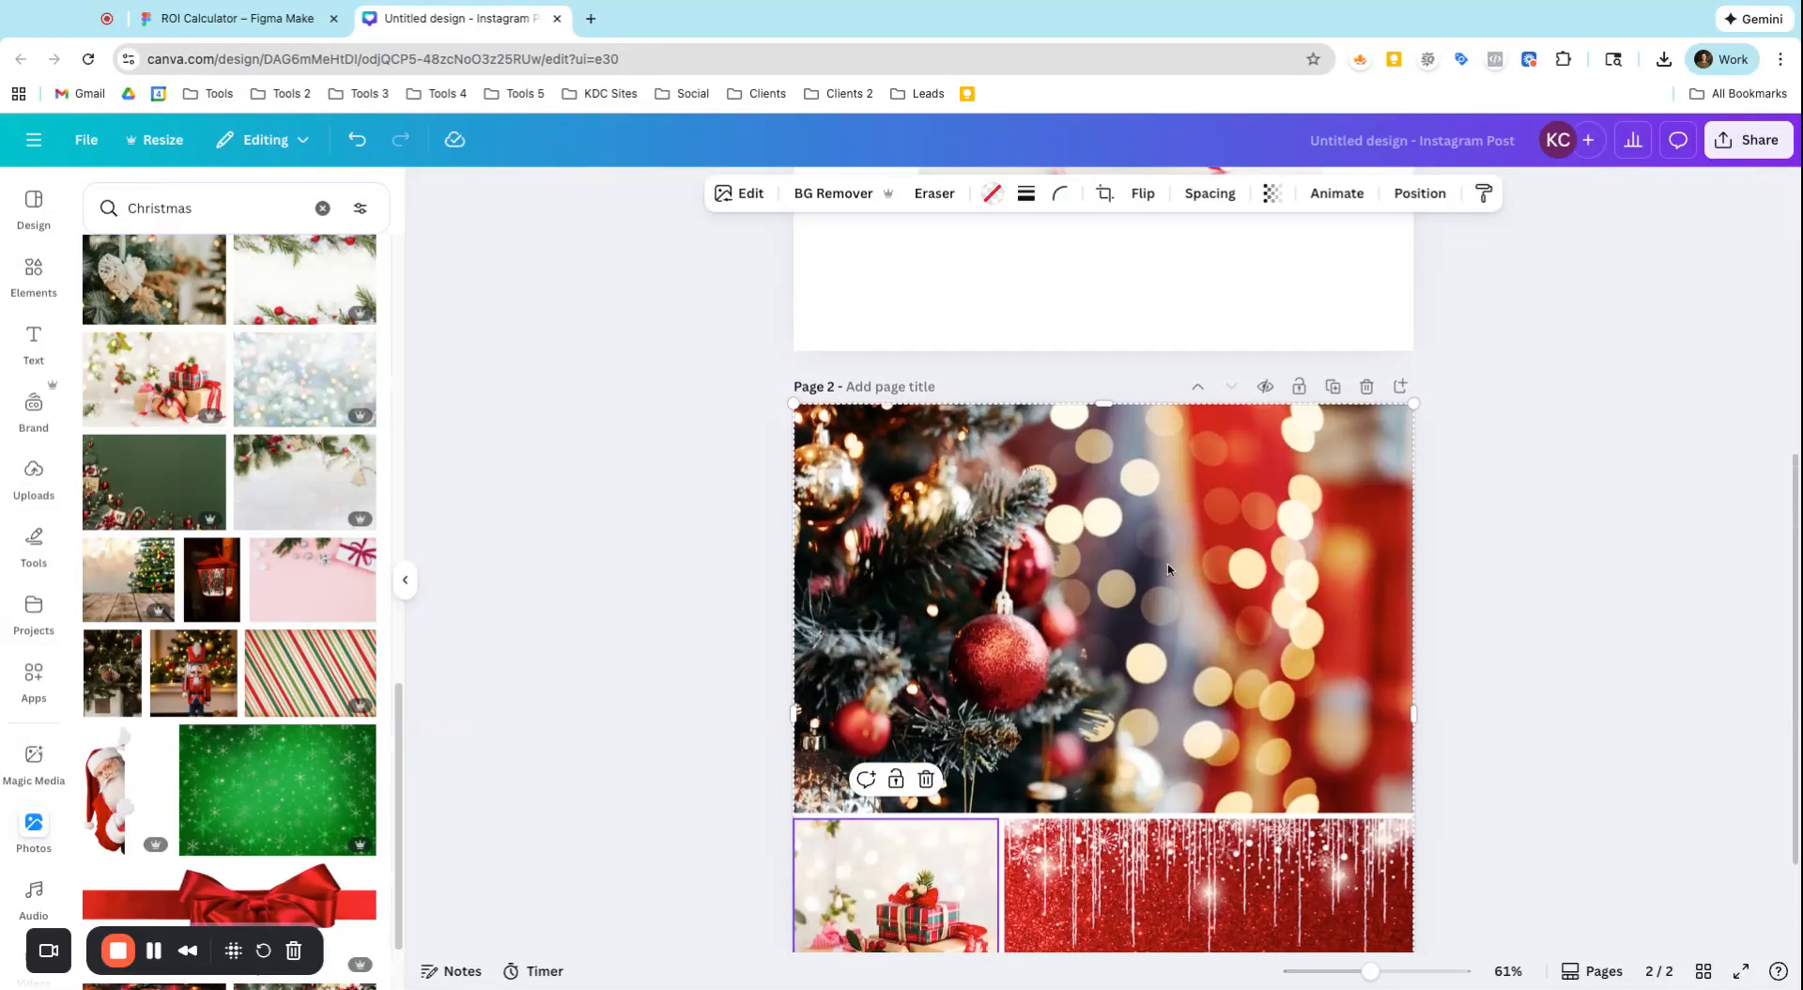
scroll(1391, 744, down, 3)
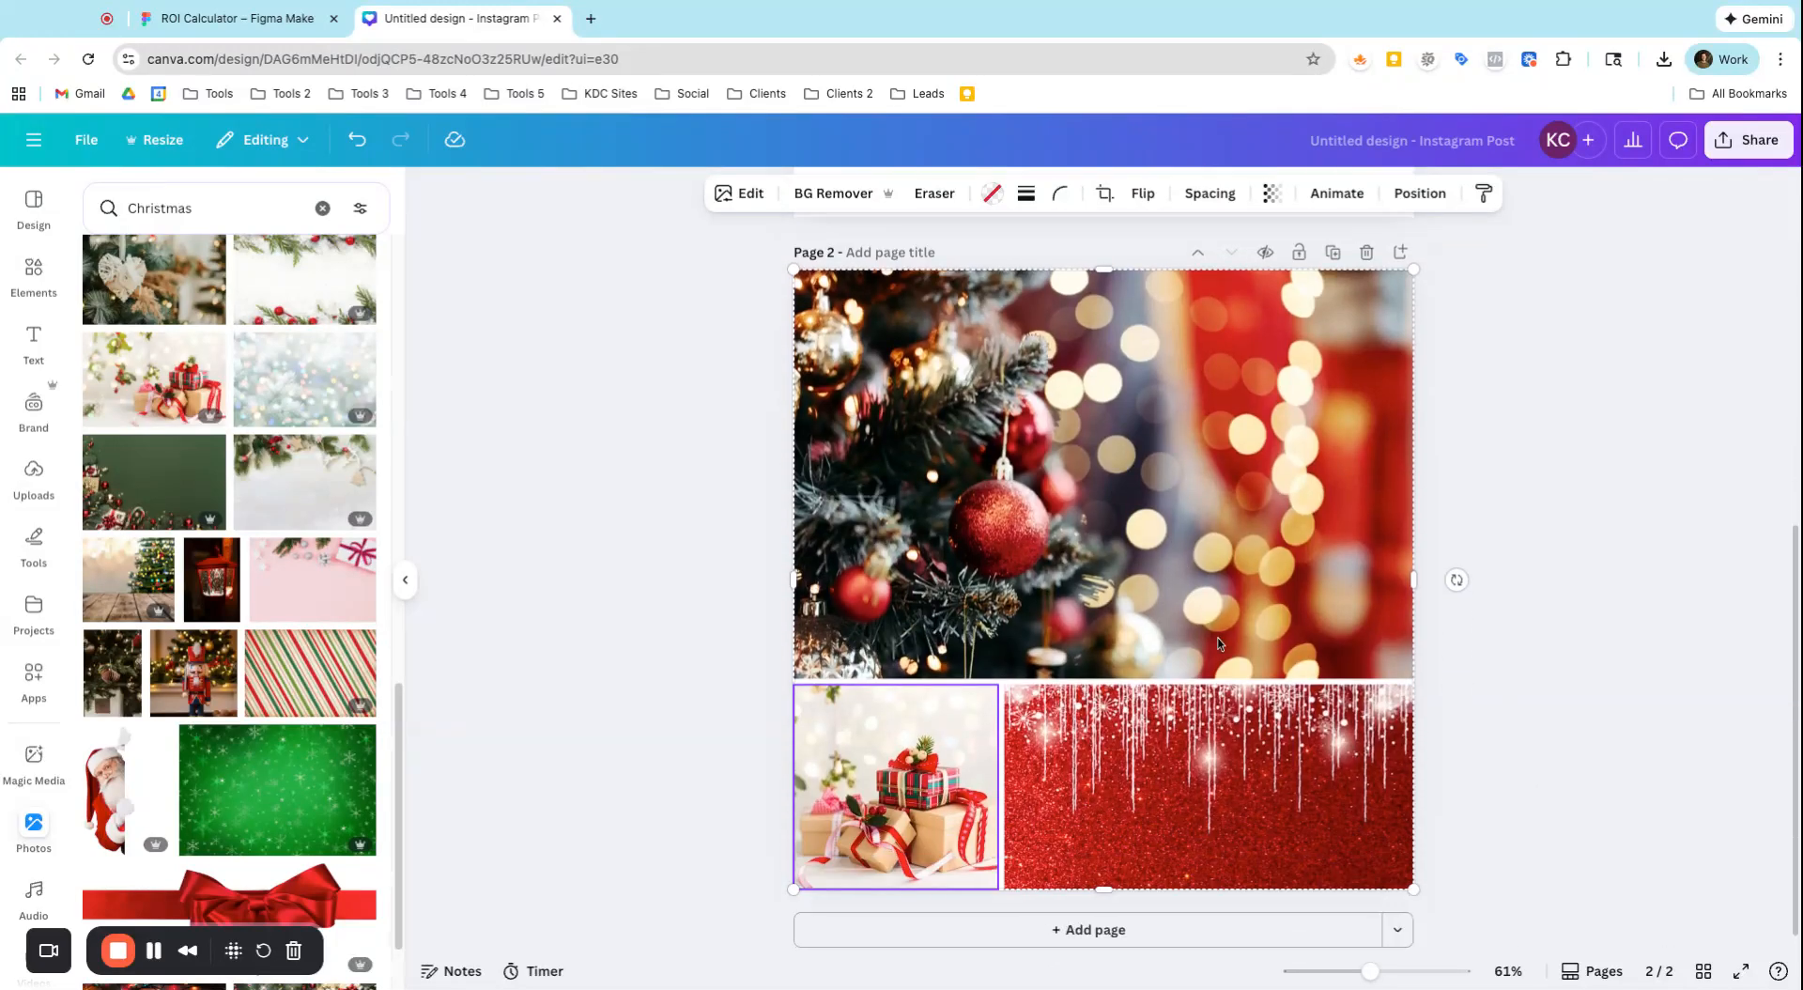
scroll(175, 776, down, 3)
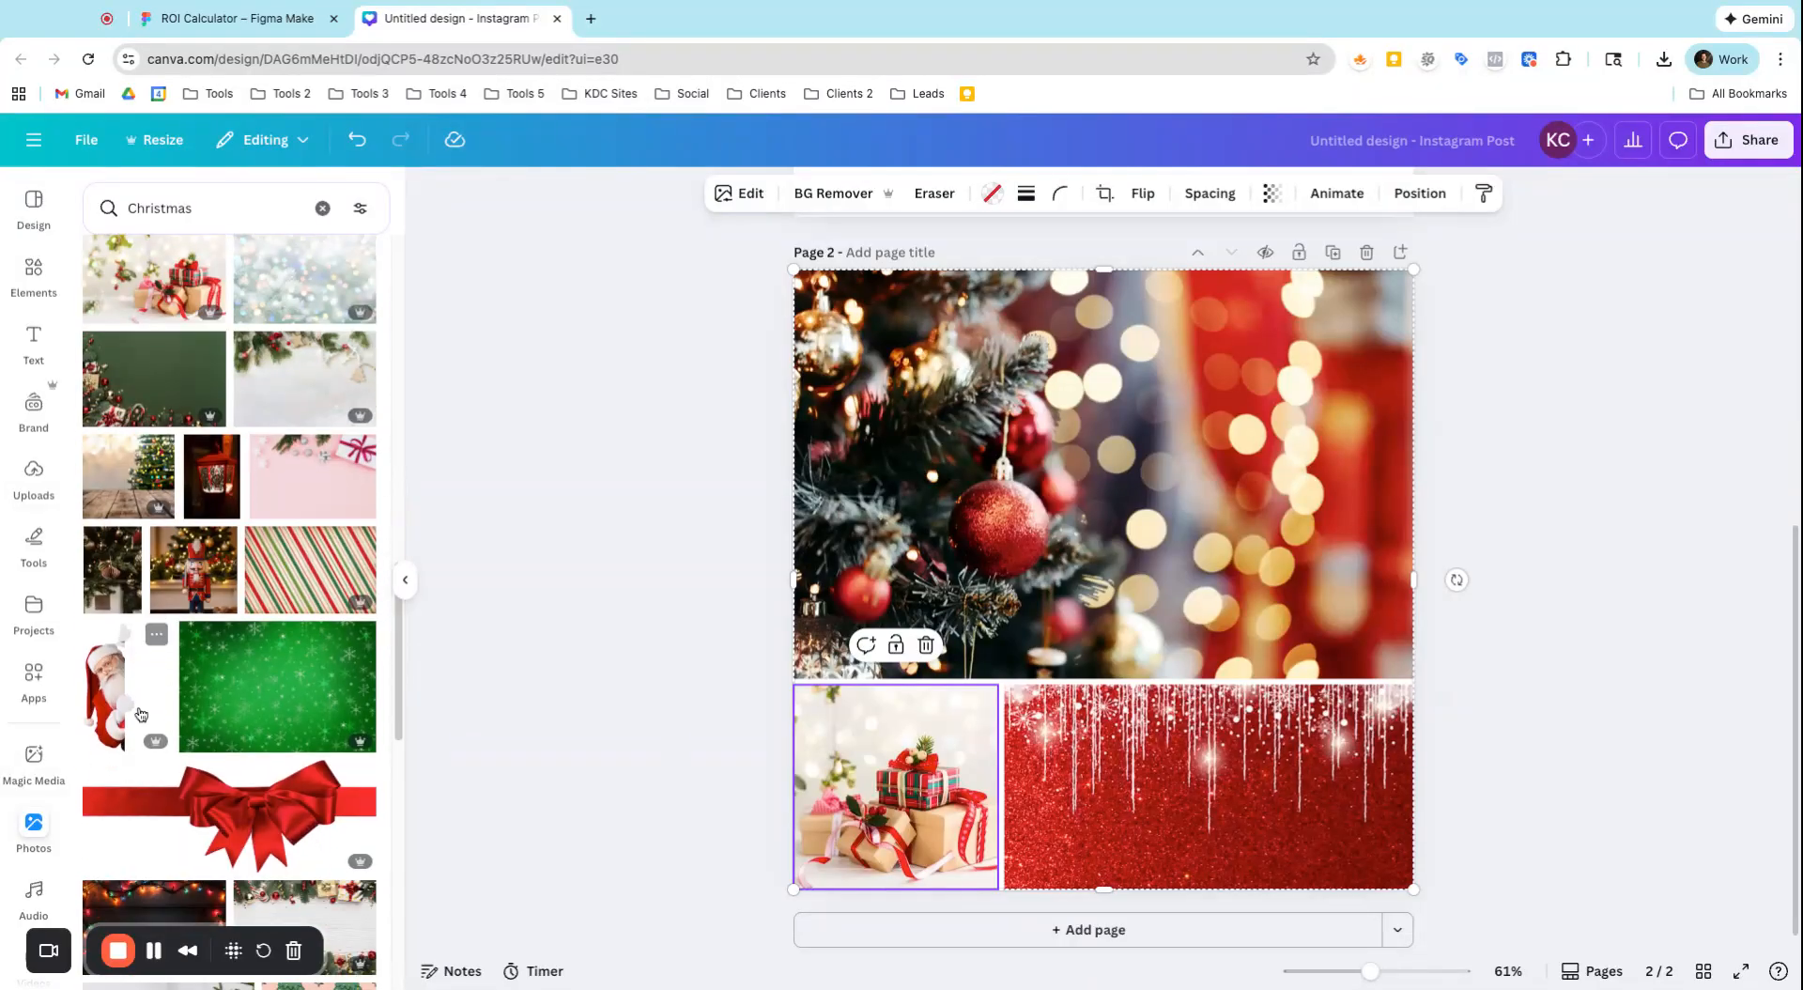
click(145, 705)
scroll(232, 828, down, 4)
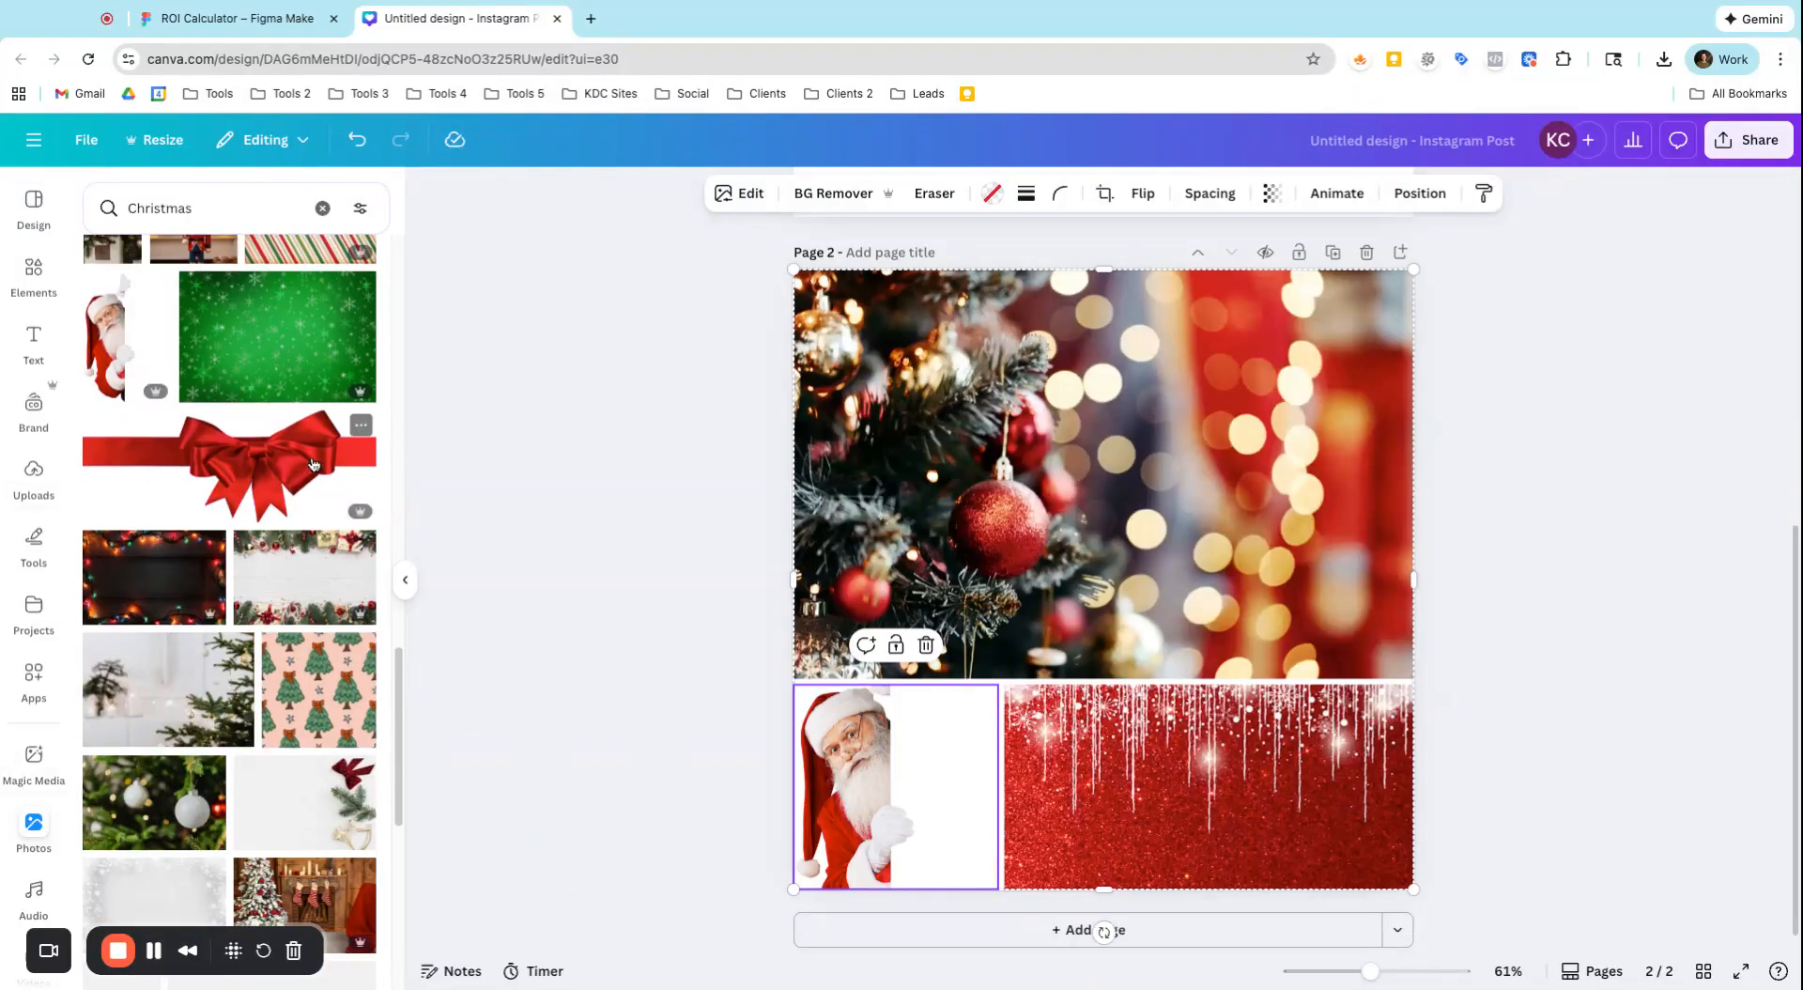
click(303, 470)
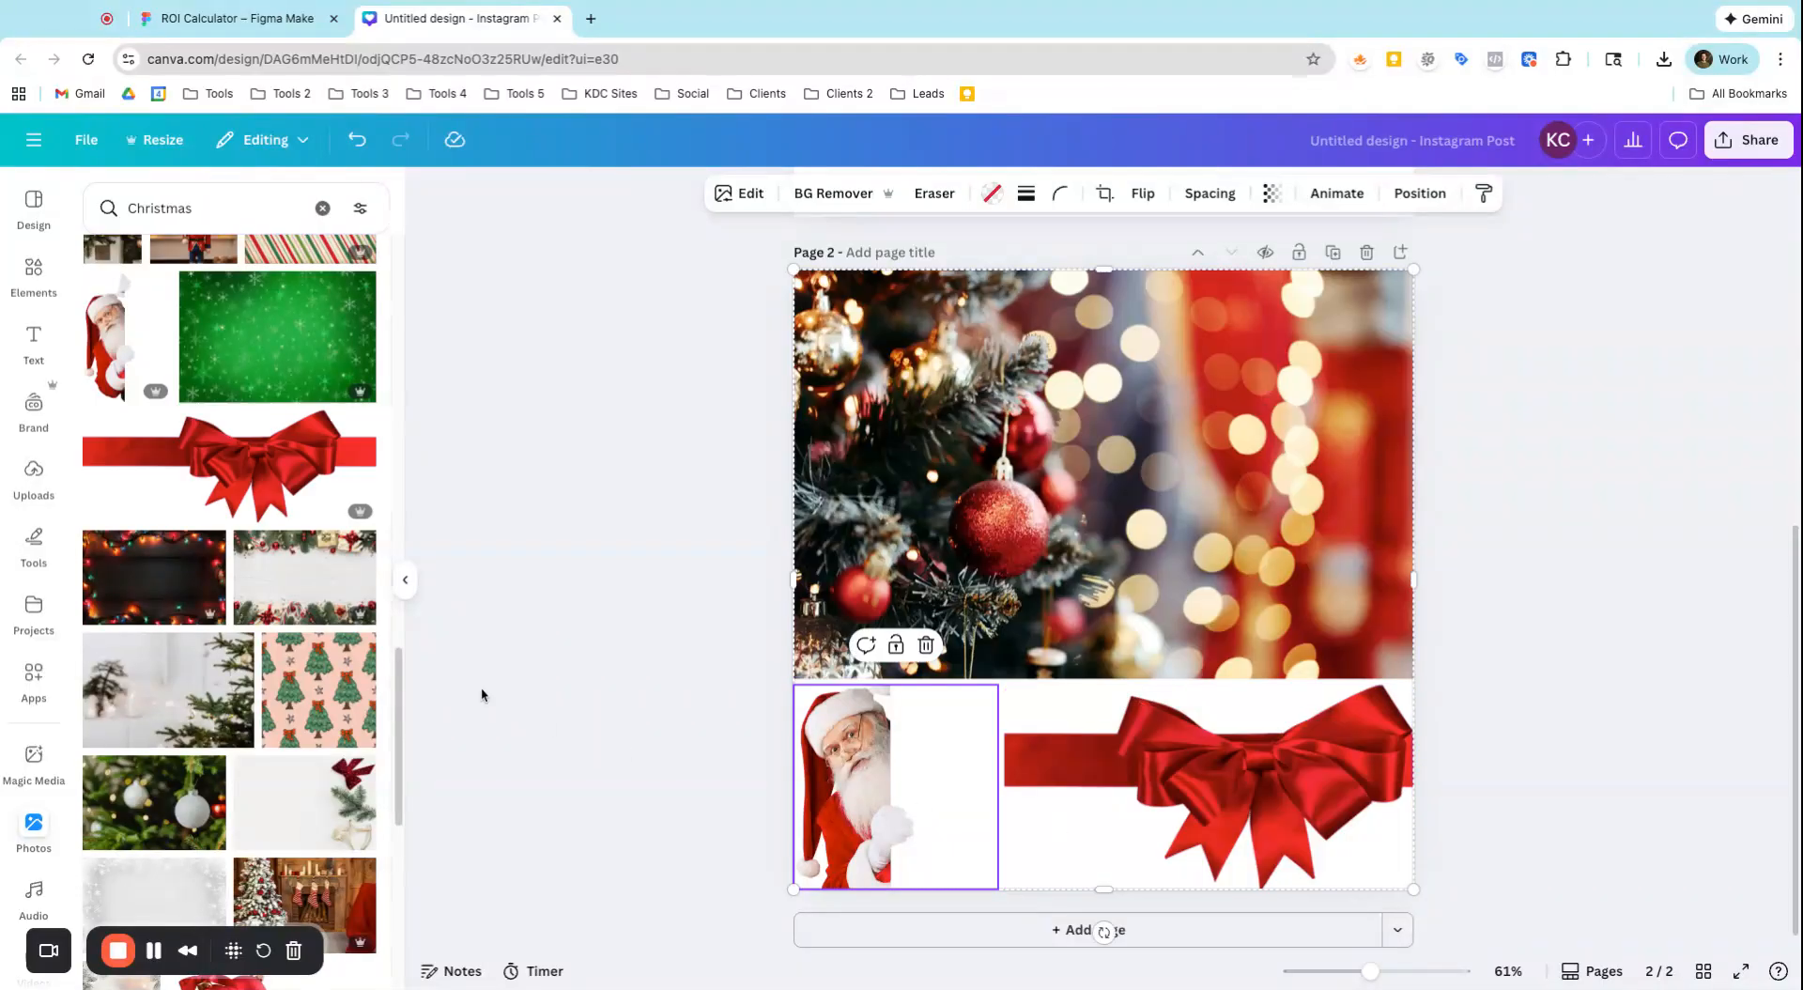
Put the wrapped gifts photo back in the lower-left cell and reposition it so the gifts are centred
scroll(232, 564, up, 4)
drag(136, 323, 892, 780)
double_click(919, 767)
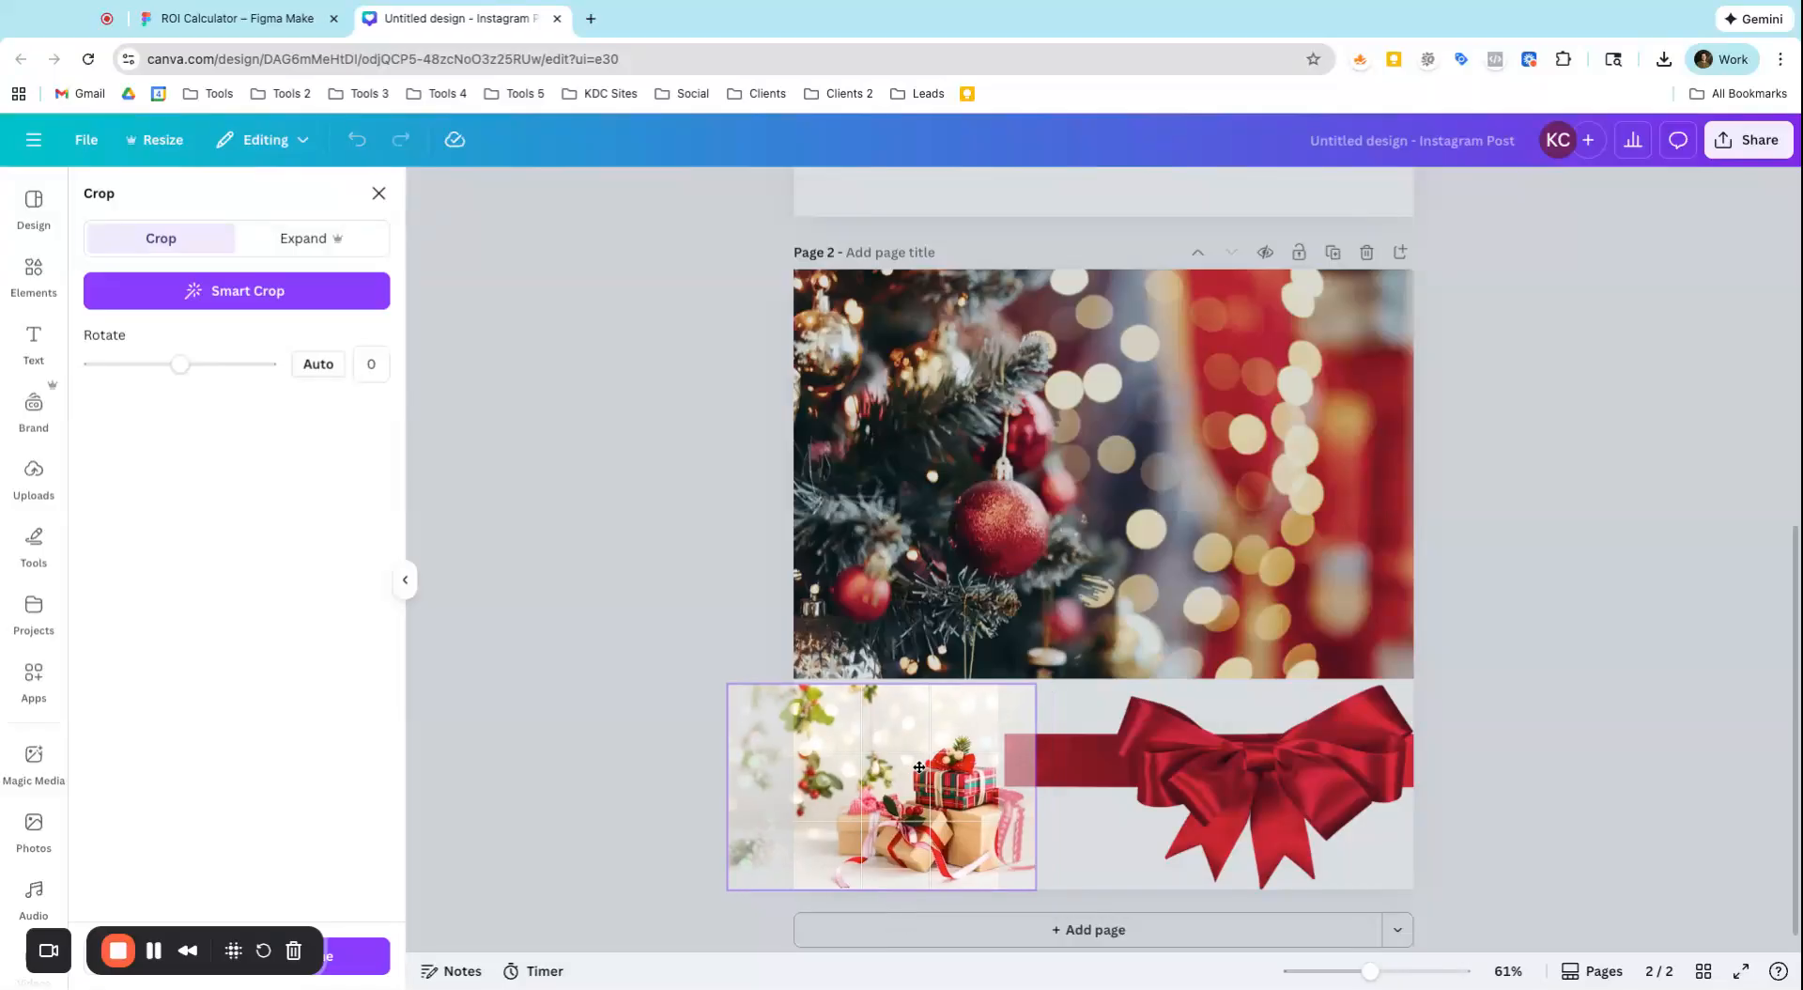
scroll(919, 767, right, 1)
click(576, 603)
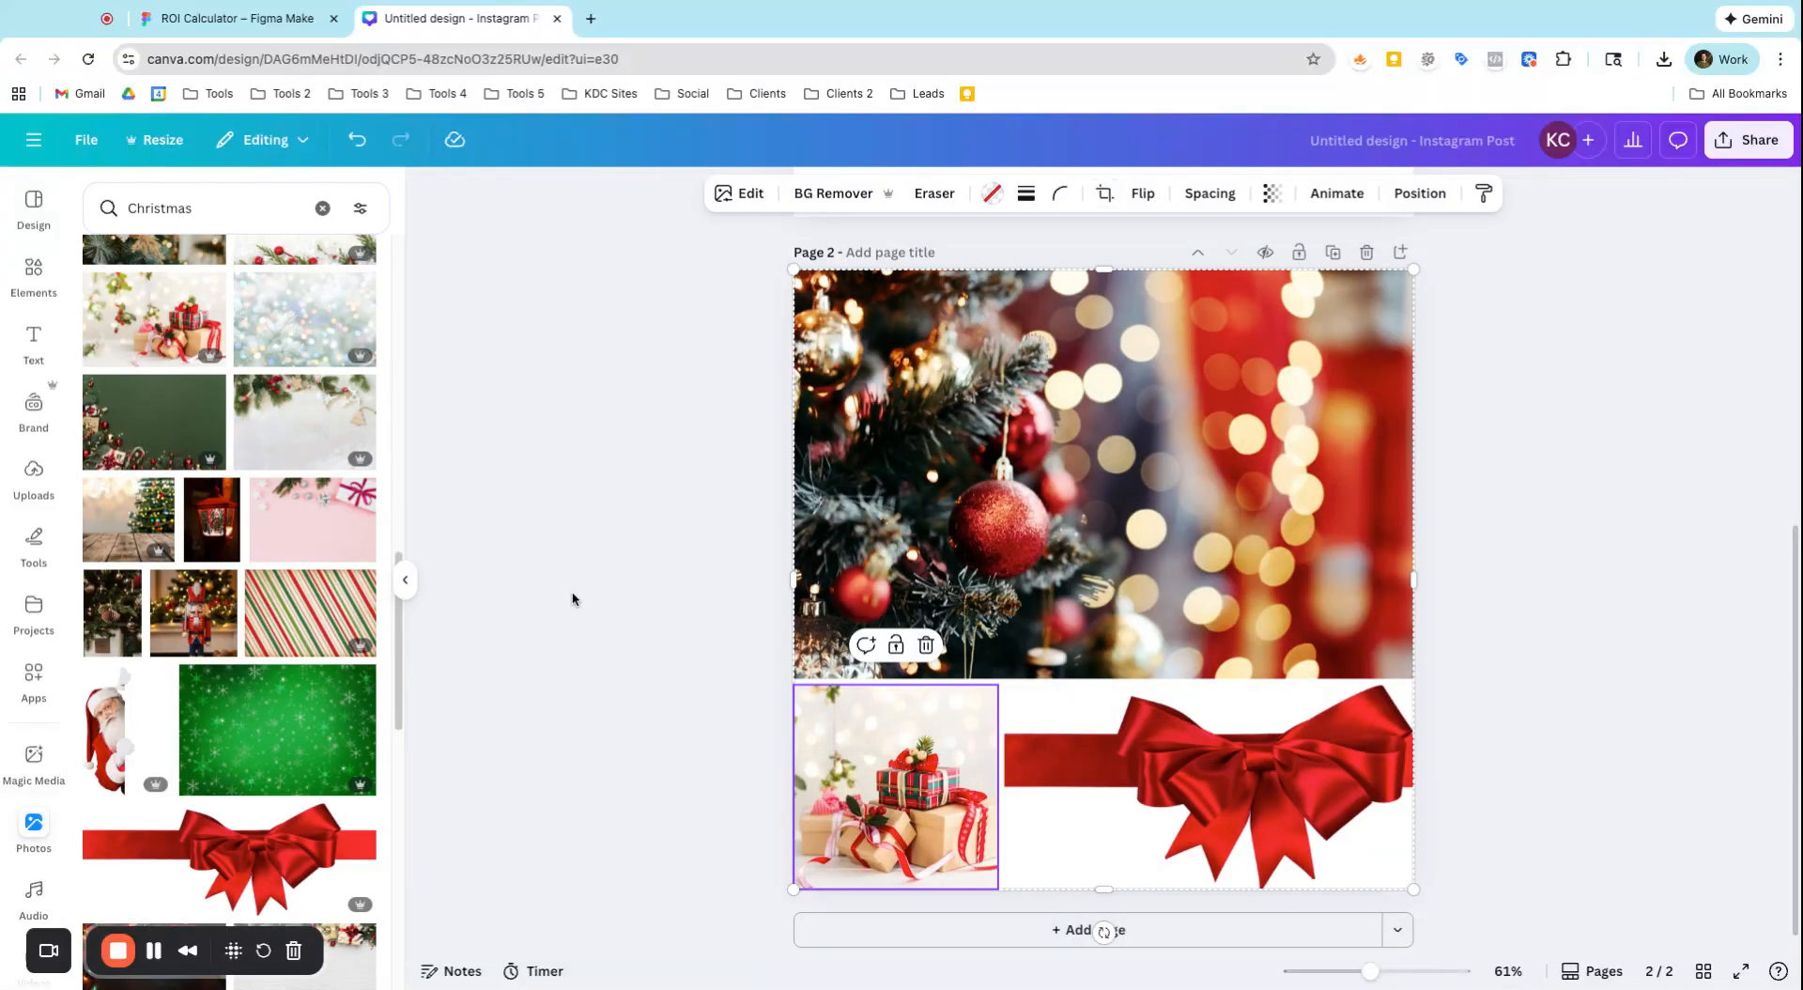
Open the Frames category in Elements and look through its frame types, down to the letters and numbers
scroll(1089, 536, up, 6)
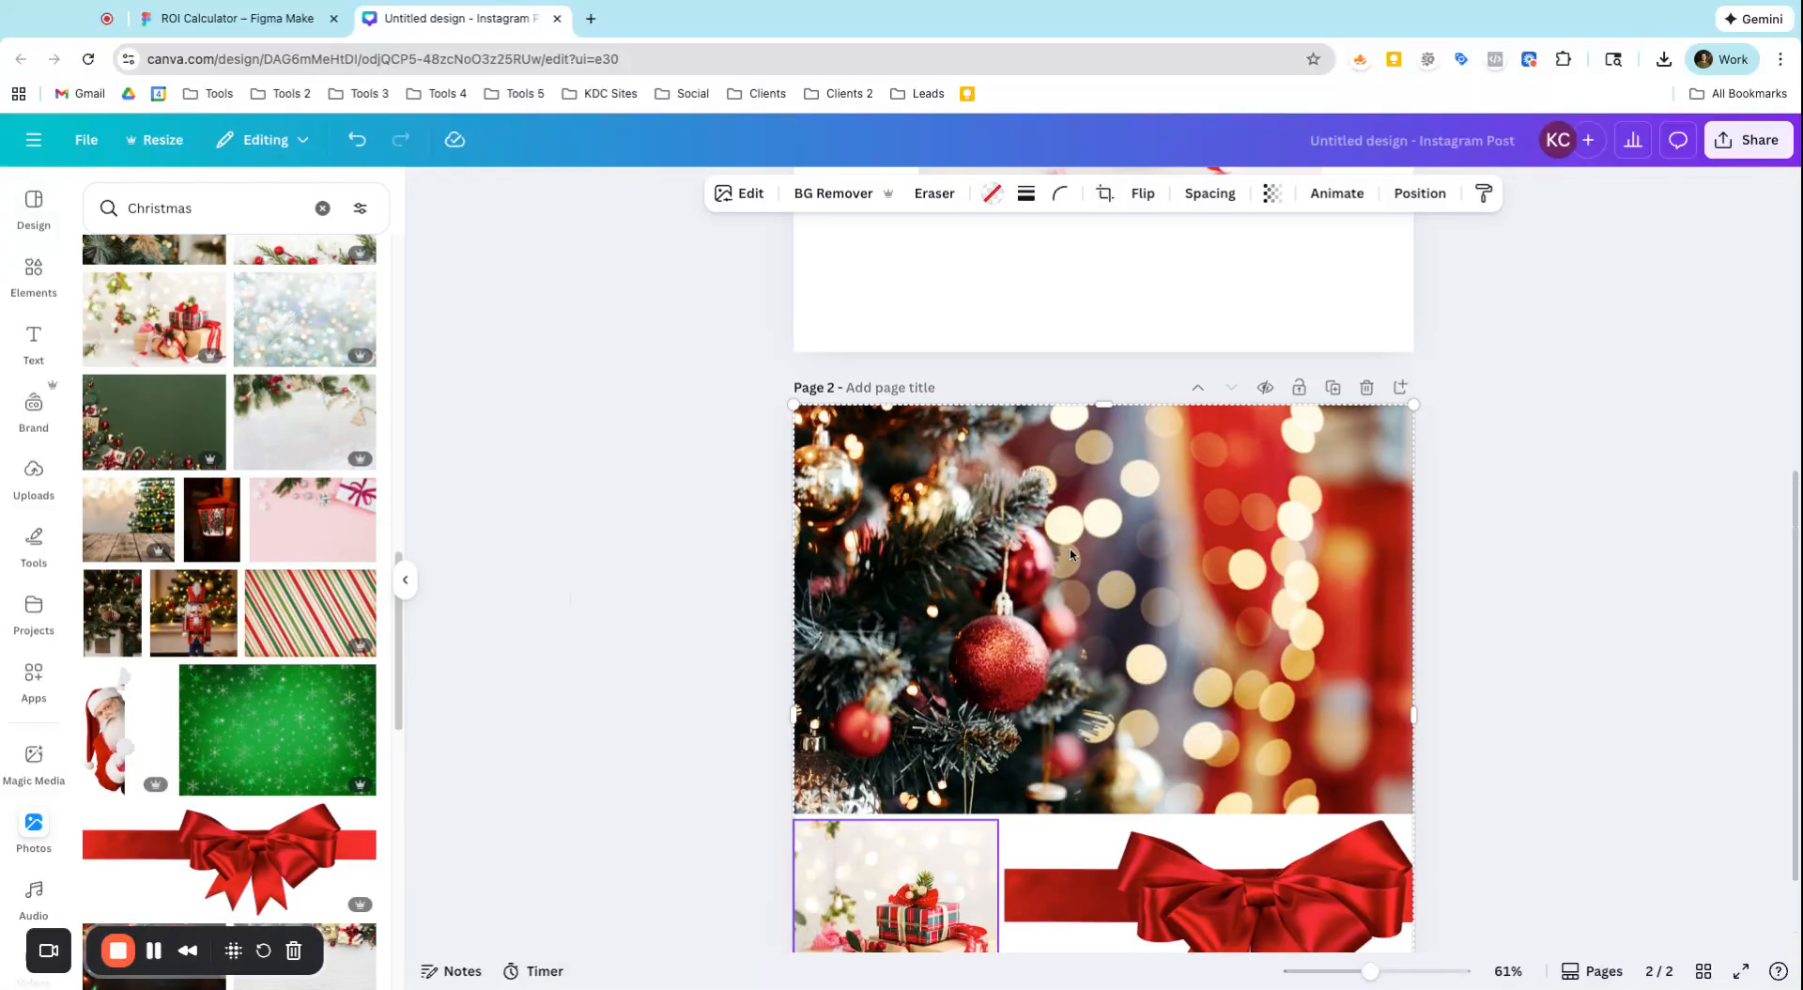
click(33, 270)
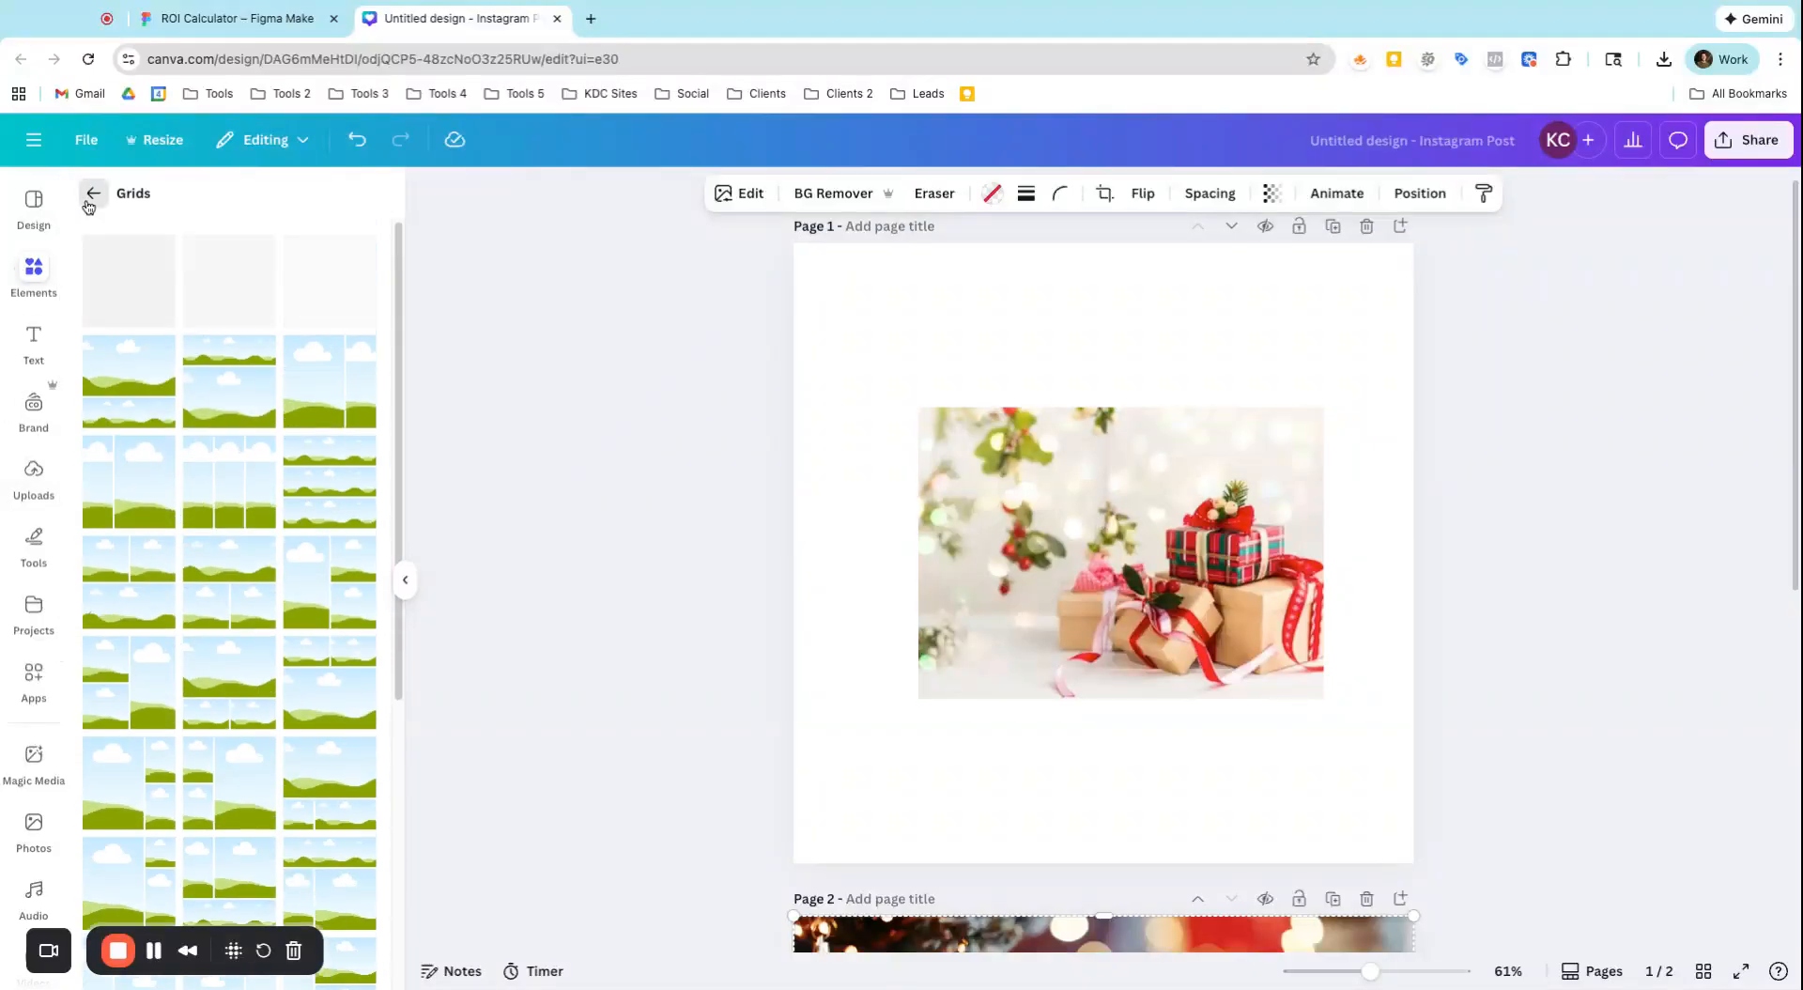
click(93, 193)
scroll(347, 686, down, 2)
click(347, 682)
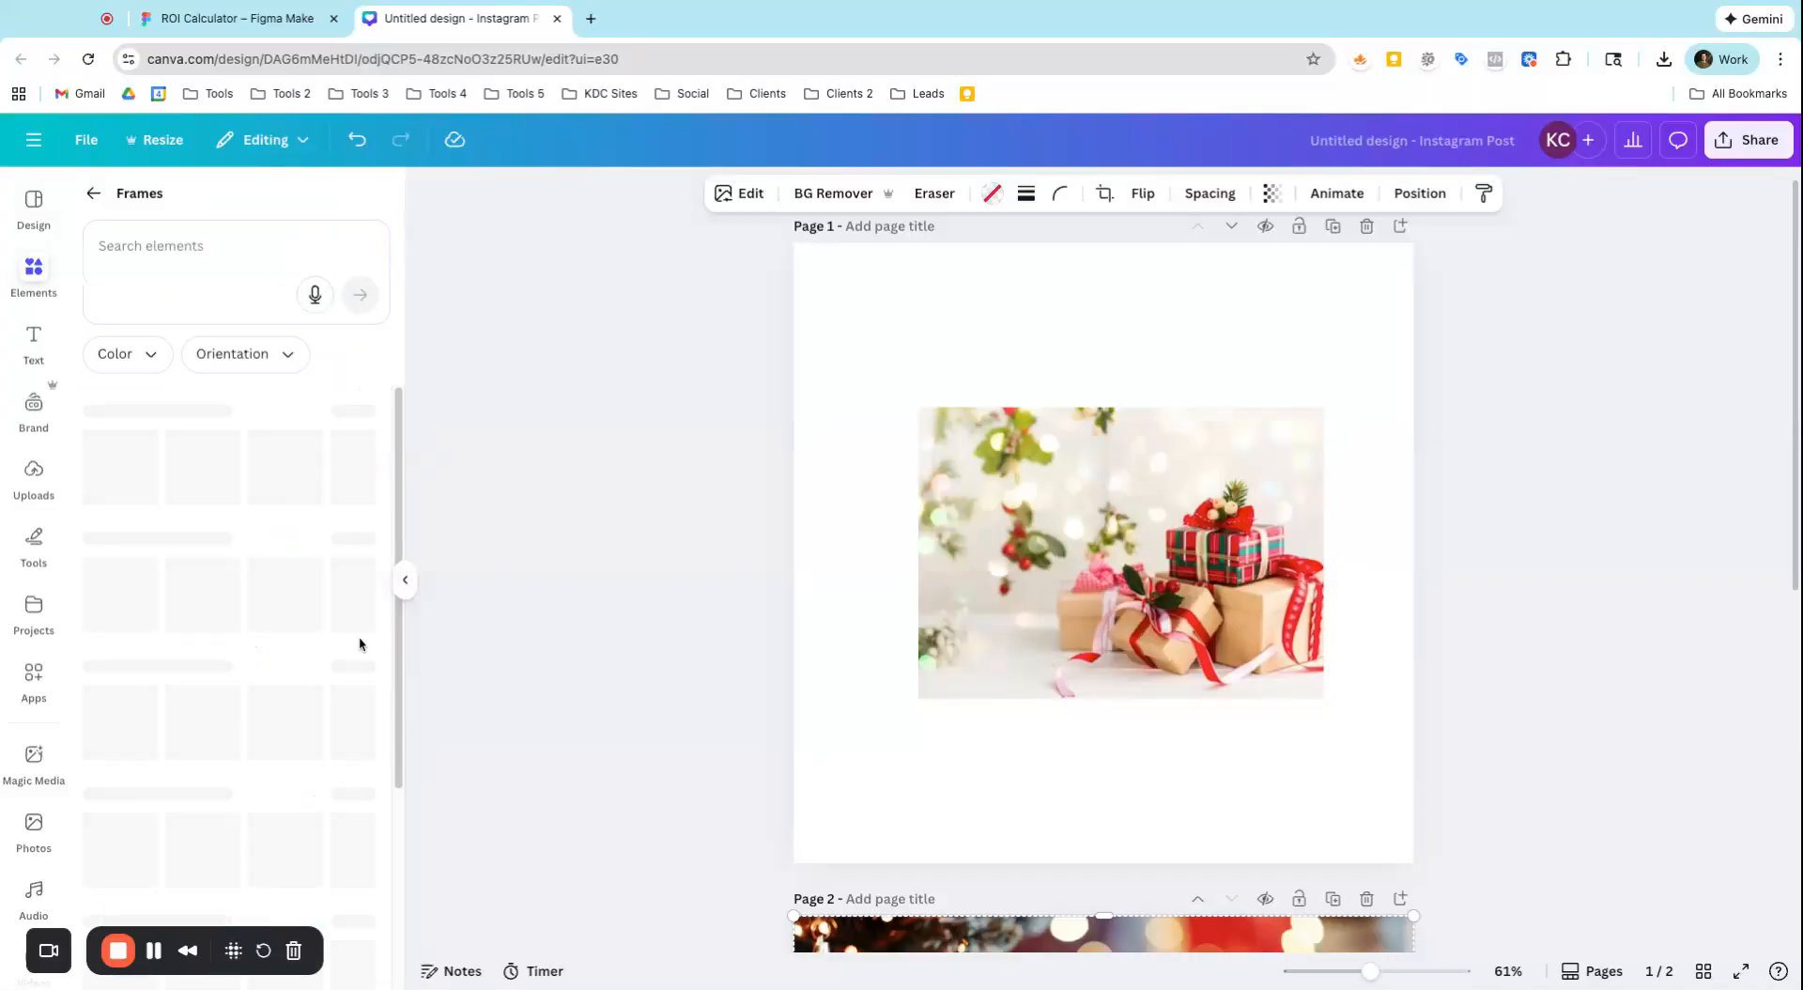
scroll(248, 504, down, 3)
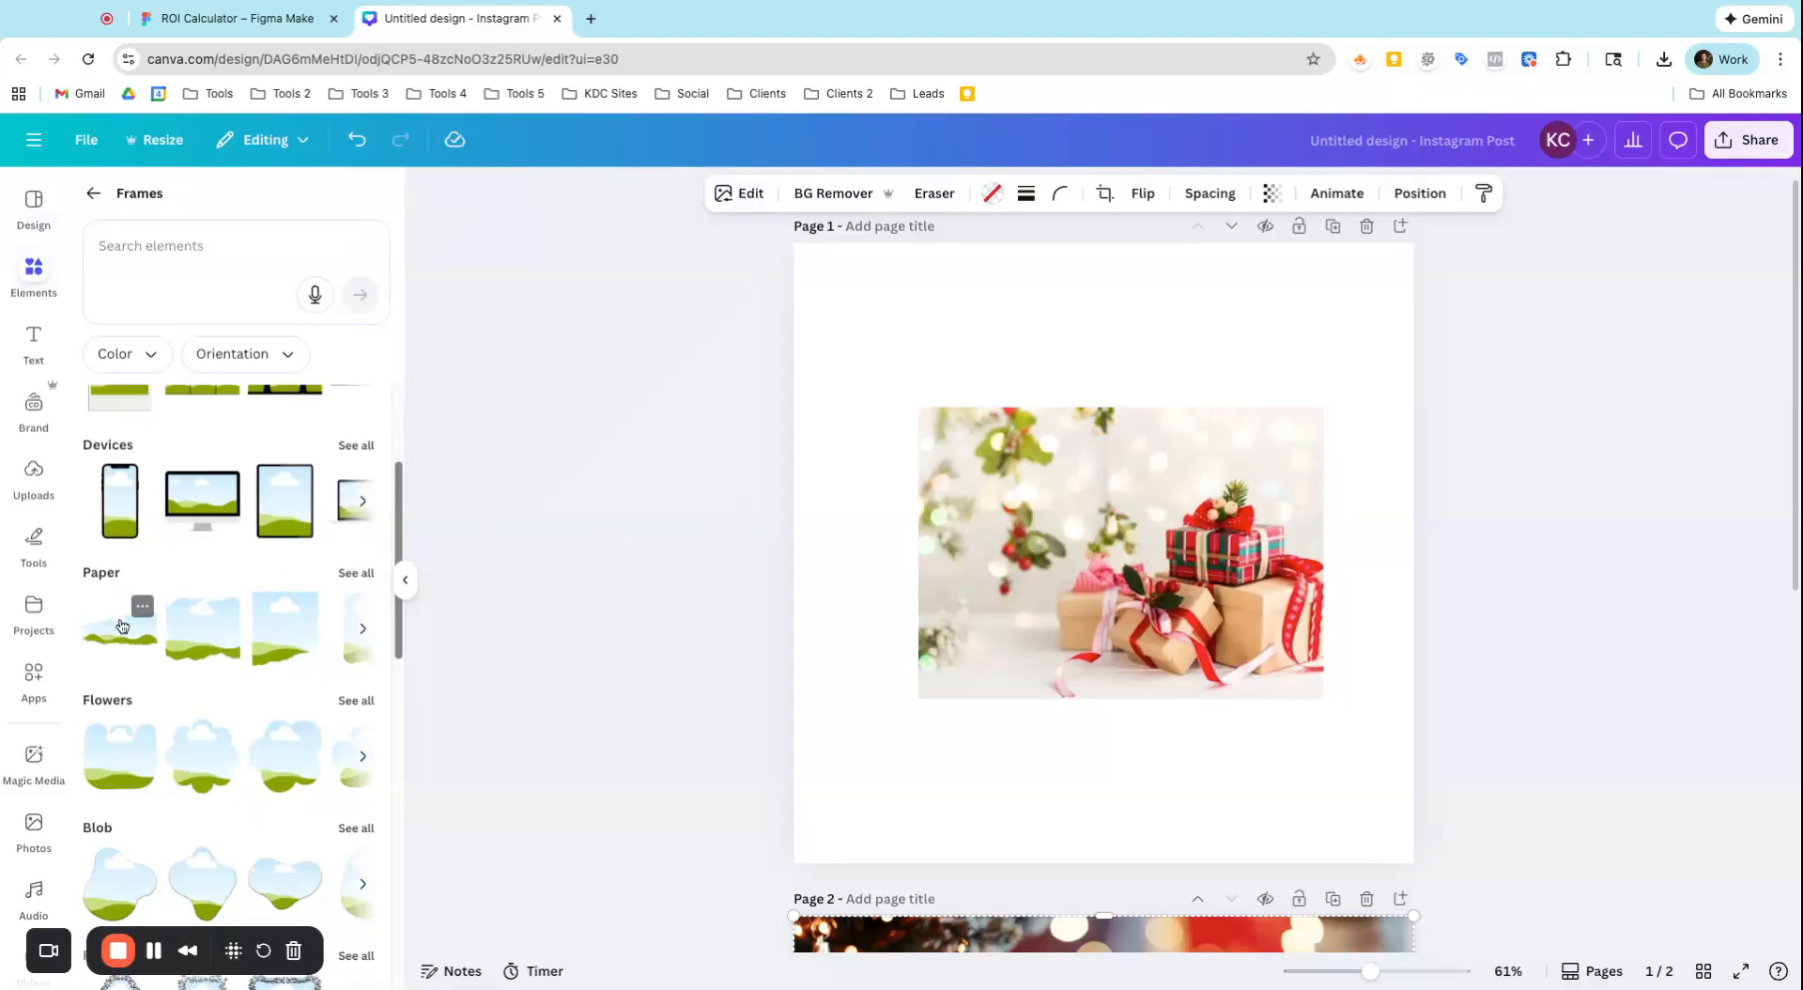
scroll(120, 625, down, 4)
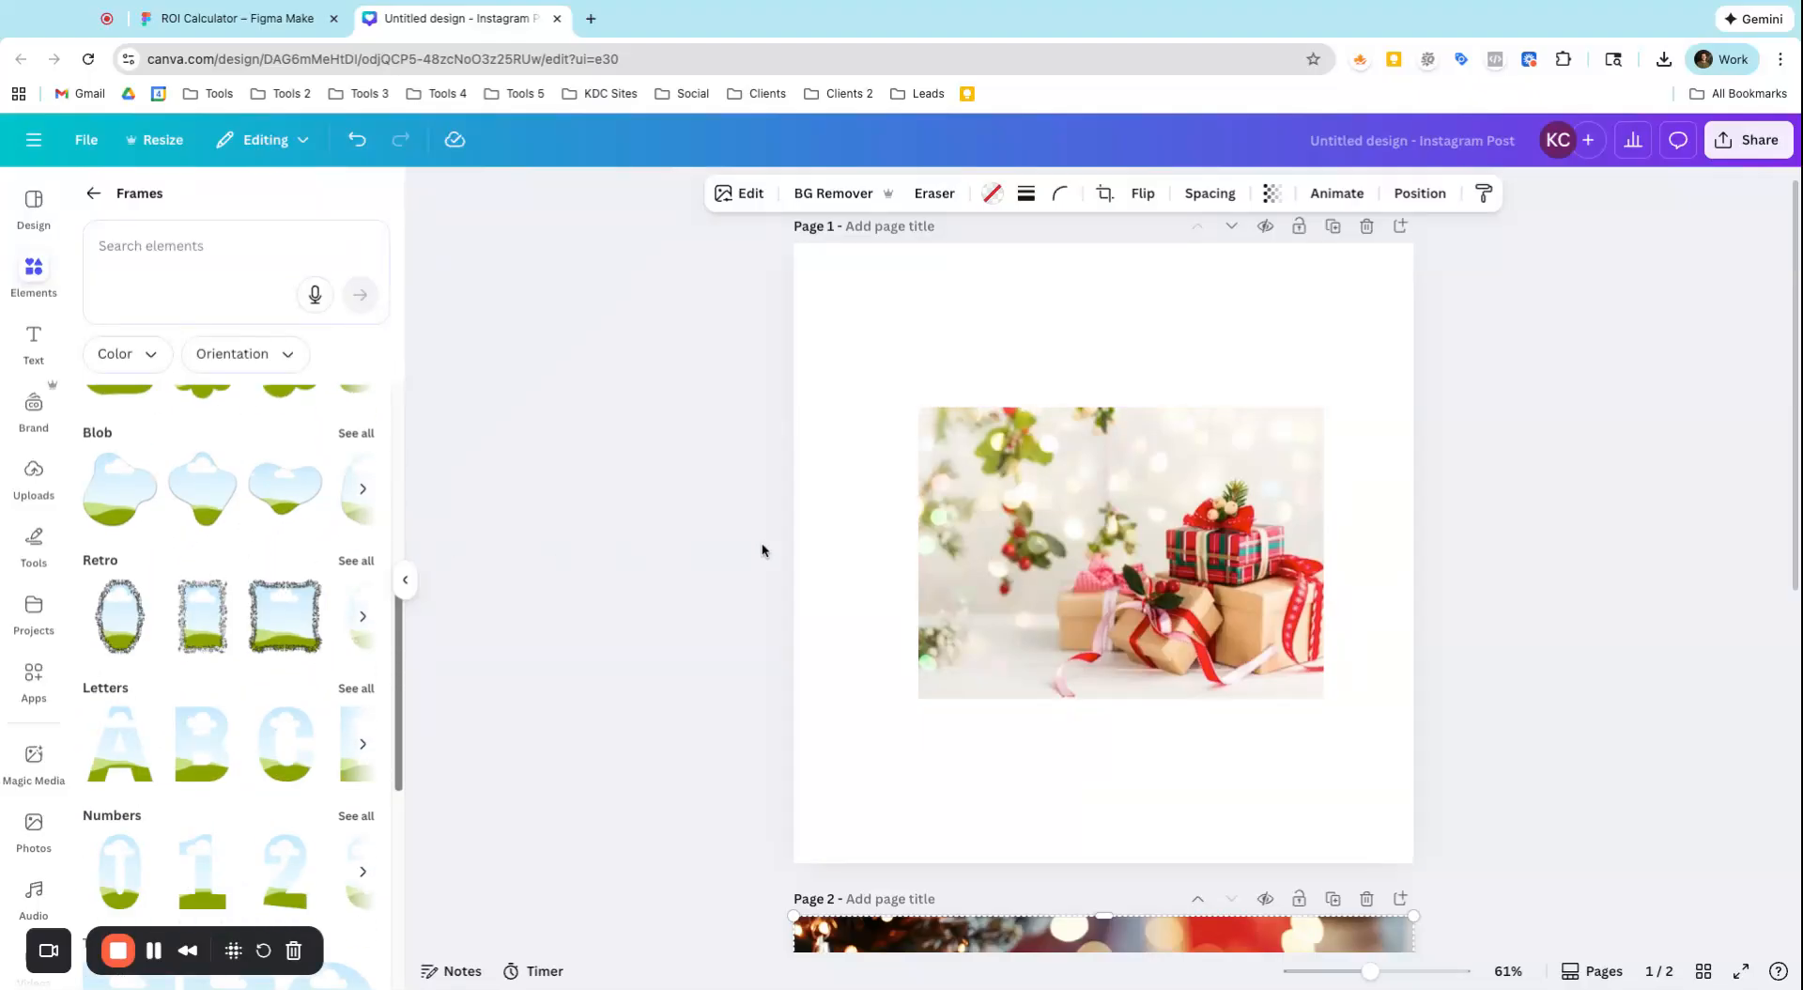
Delete the wrapped gifts photo and its empty placeholder from page 1
click(1003, 533)
key(Delete)
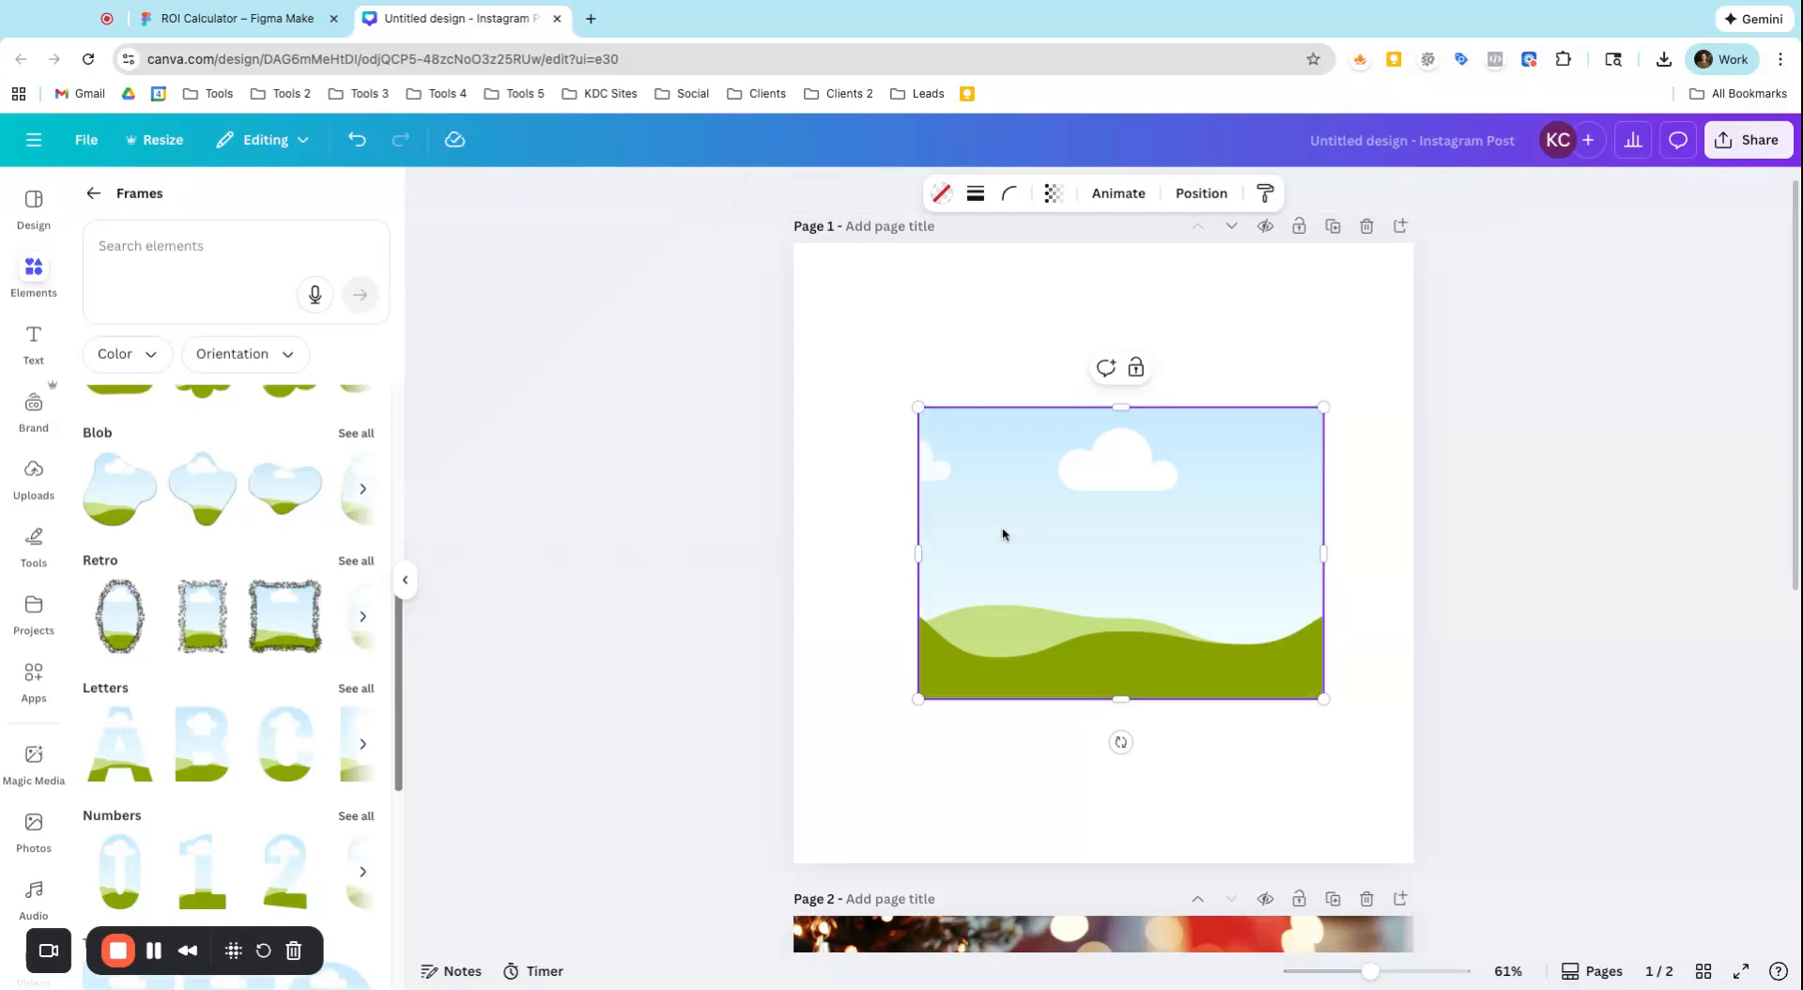
scroll(382, 803, down, 1)
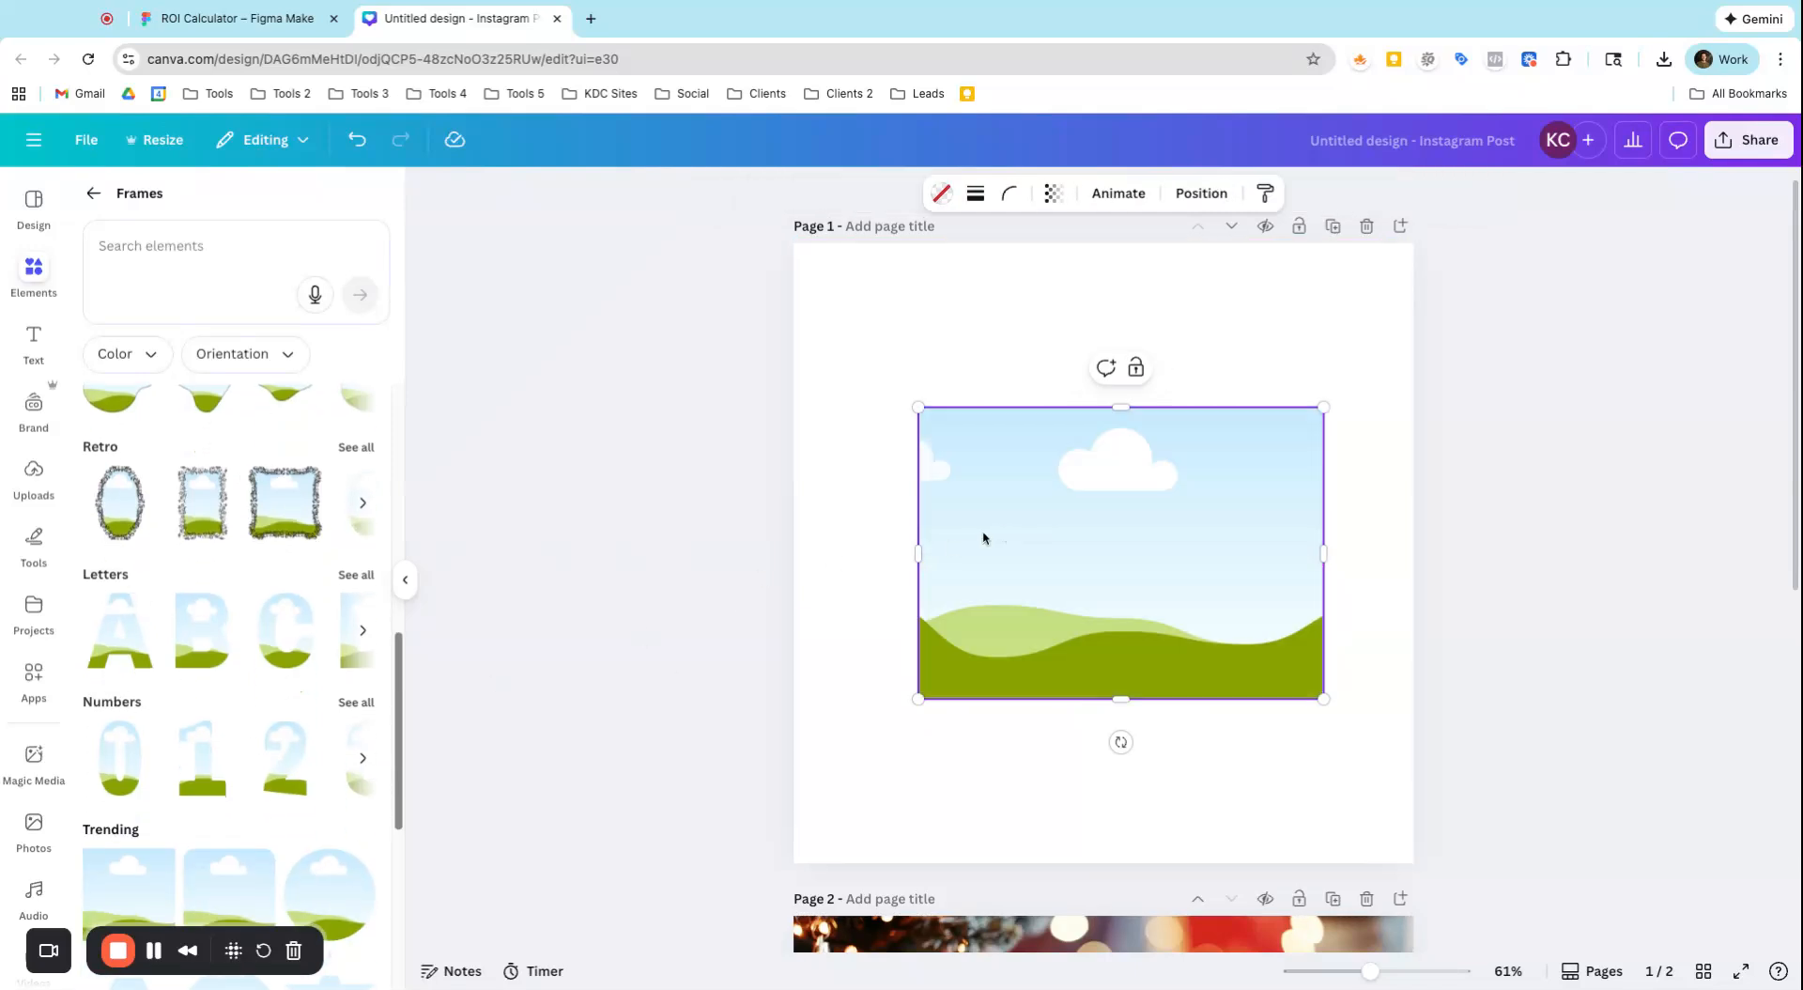
key(Delete)
Add a letter A frame to page 1, fill it with the dark green Christmas background photo and shrink it near the page's upper part
click(147, 646)
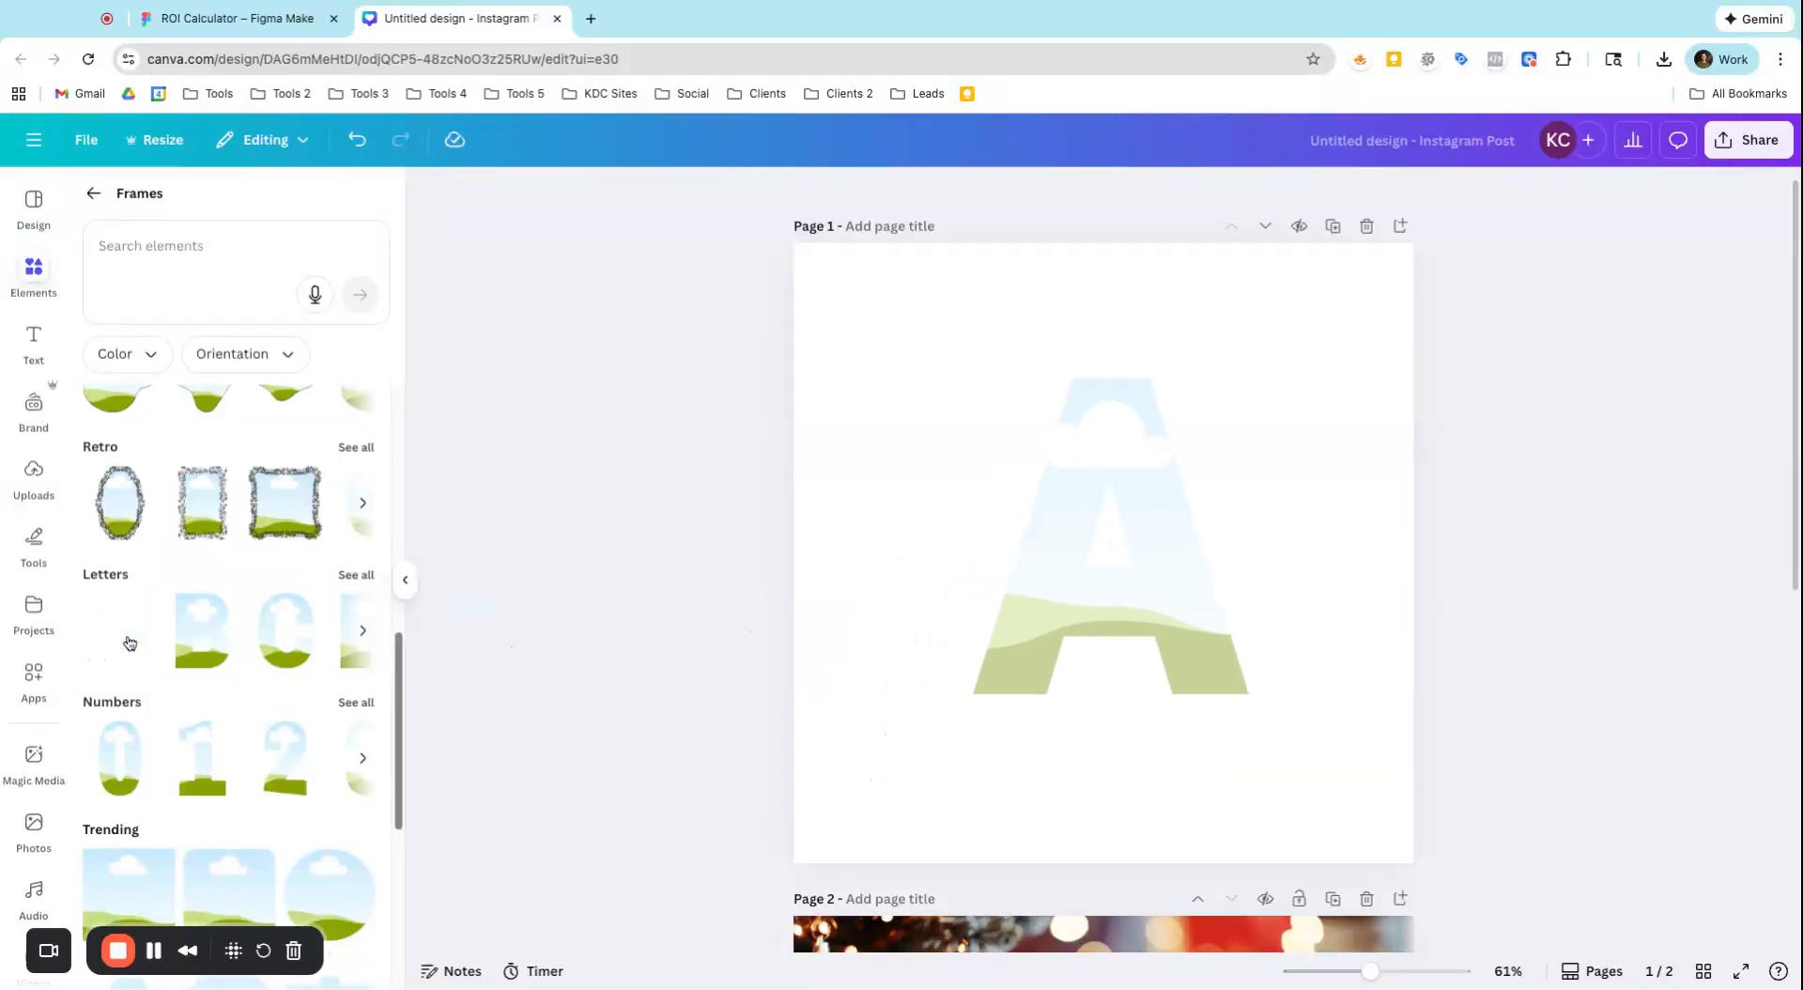
click(34, 826)
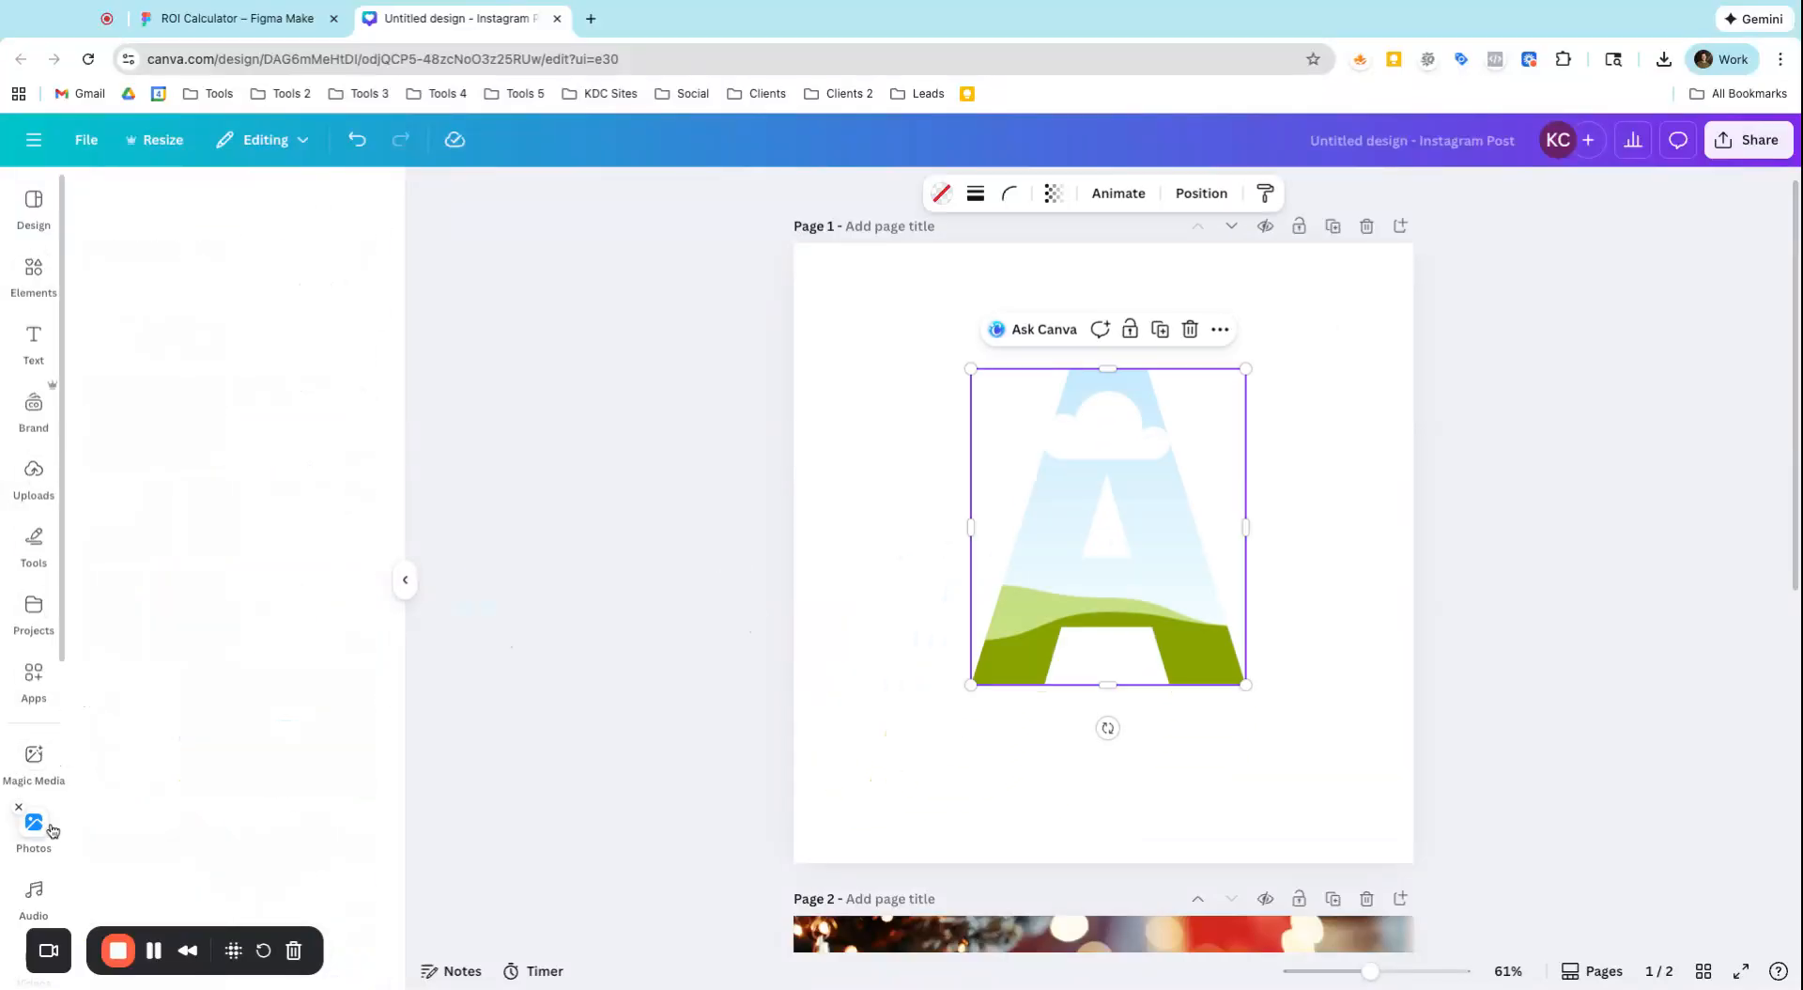
click(137, 445)
drag(1088, 546, 943, 491)
drag(851, 650, 962, 521)
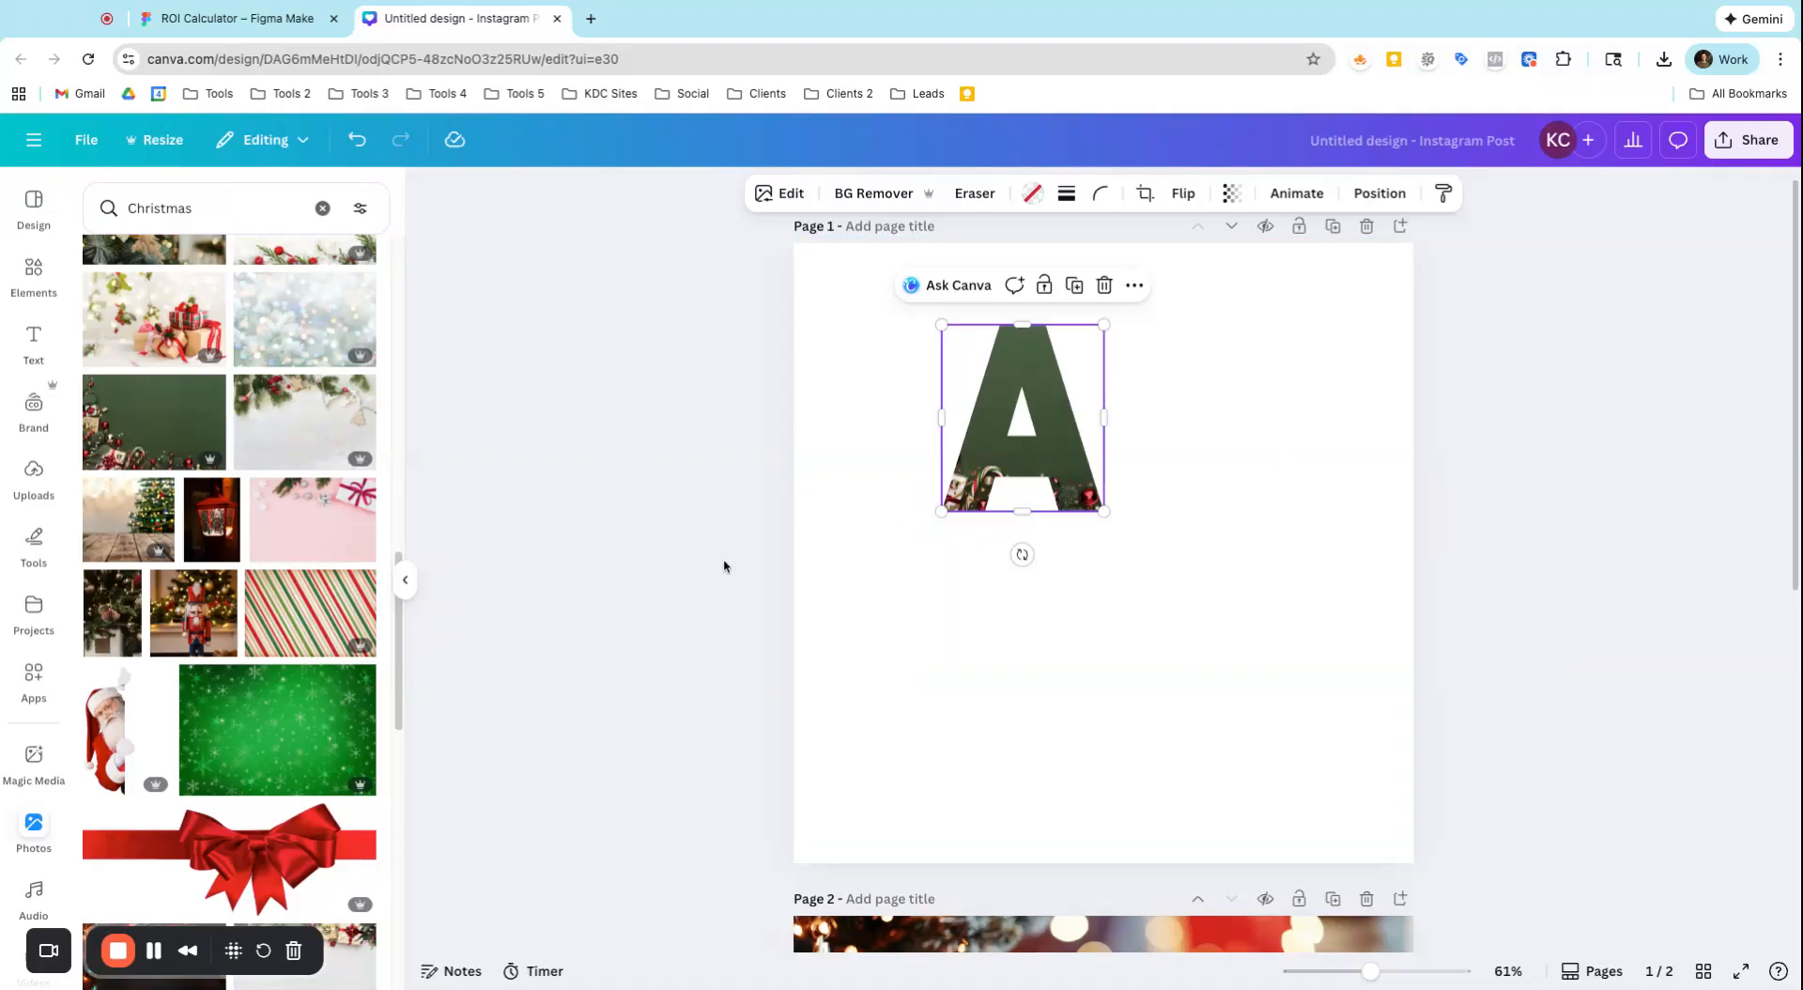
Add letter B and letter C frames to the design from the Frames letters
scroll(1104, 588, down, 1)
scroll(1103, 589, down, 1)
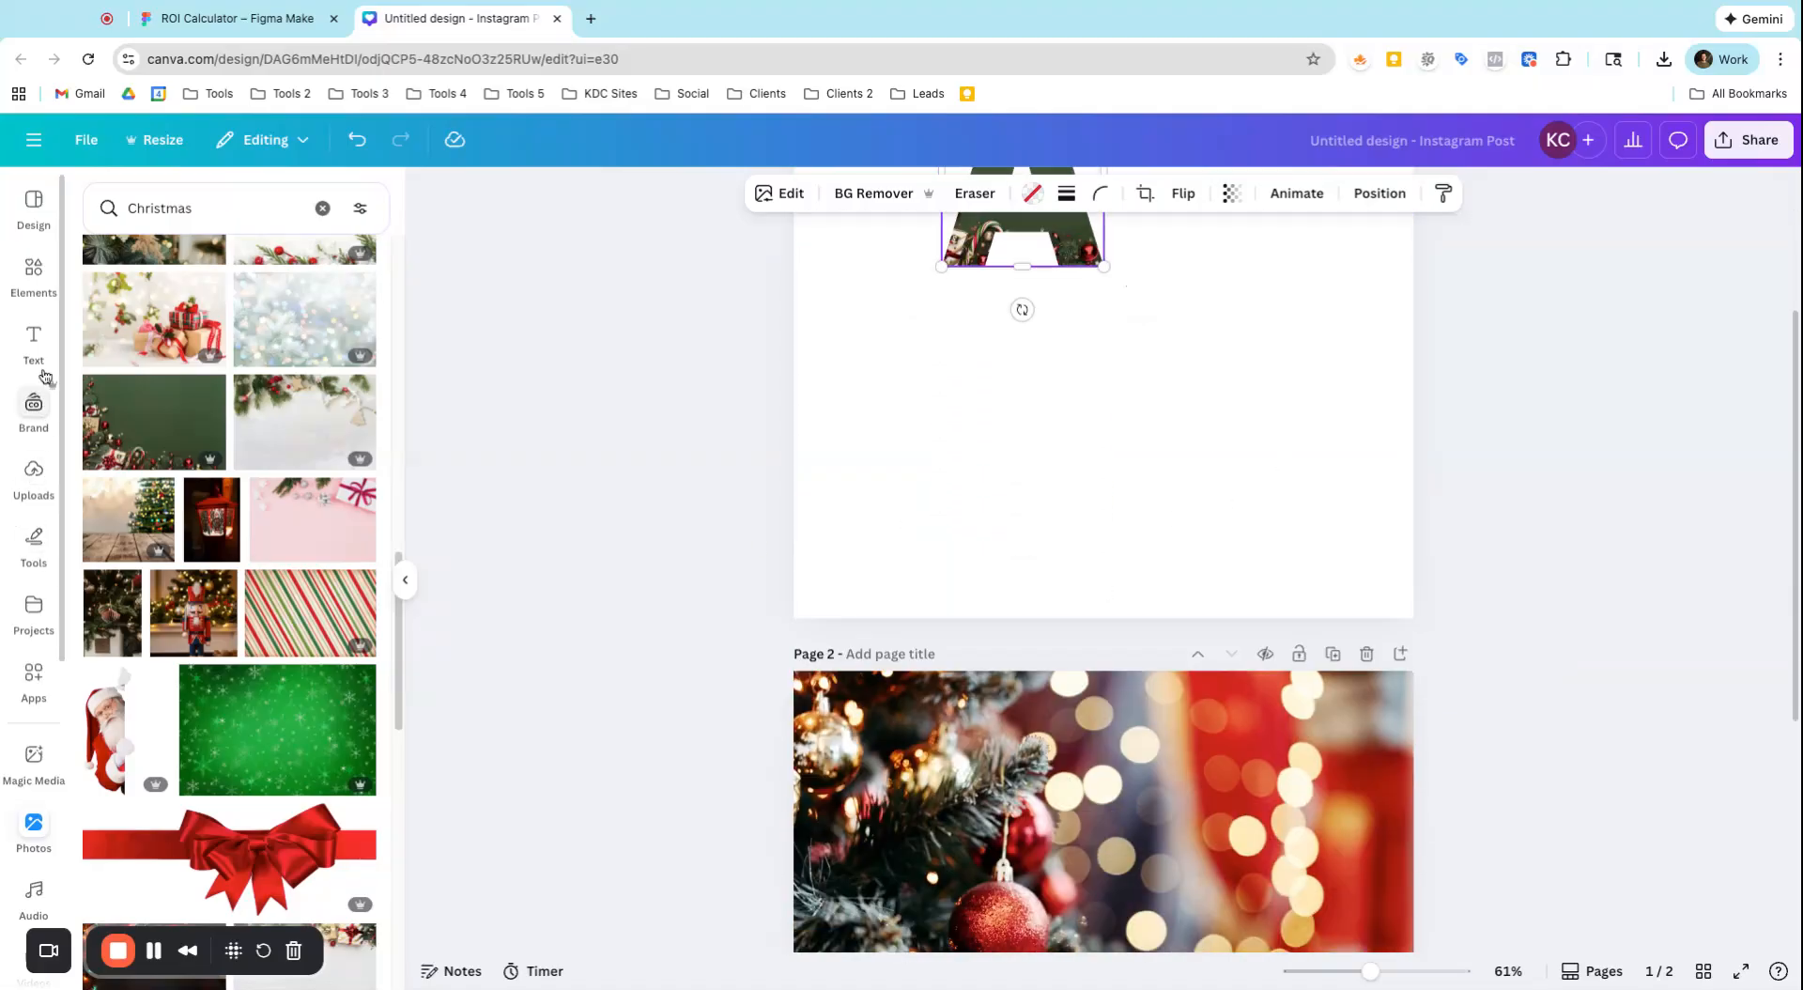
click(28, 300)
click(209, 663)
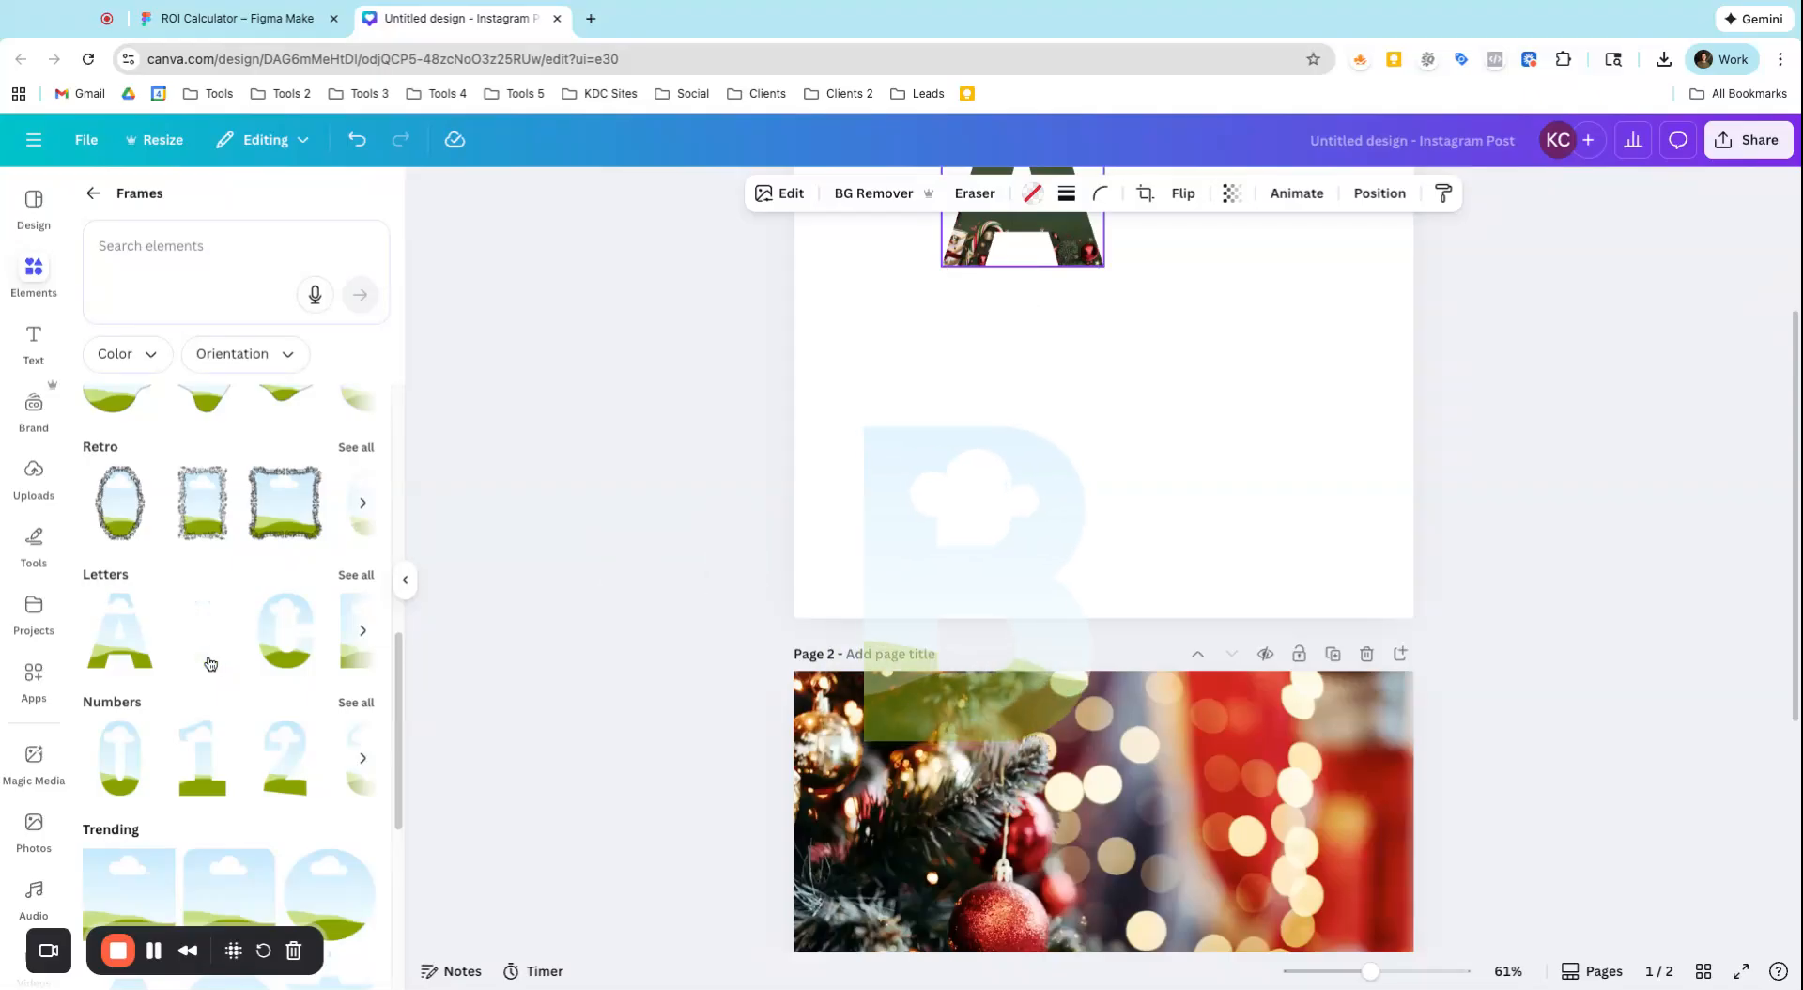
click(287, 635)
Shrink the B and C frames and arrange them on page 1 to either side below the A
drag(1074, 407, 1197, 460)
scroll(1051, 544, up, 3)
click(913, 665)
drag(1041, 861, 917, 675)
click(1195, 716)
drag(1123, 785, 1209, 667)
Fill the B frame with the nutcracker photo and the C frame with the white ornament on a tree, moving the C beside the A
click(34, 824)
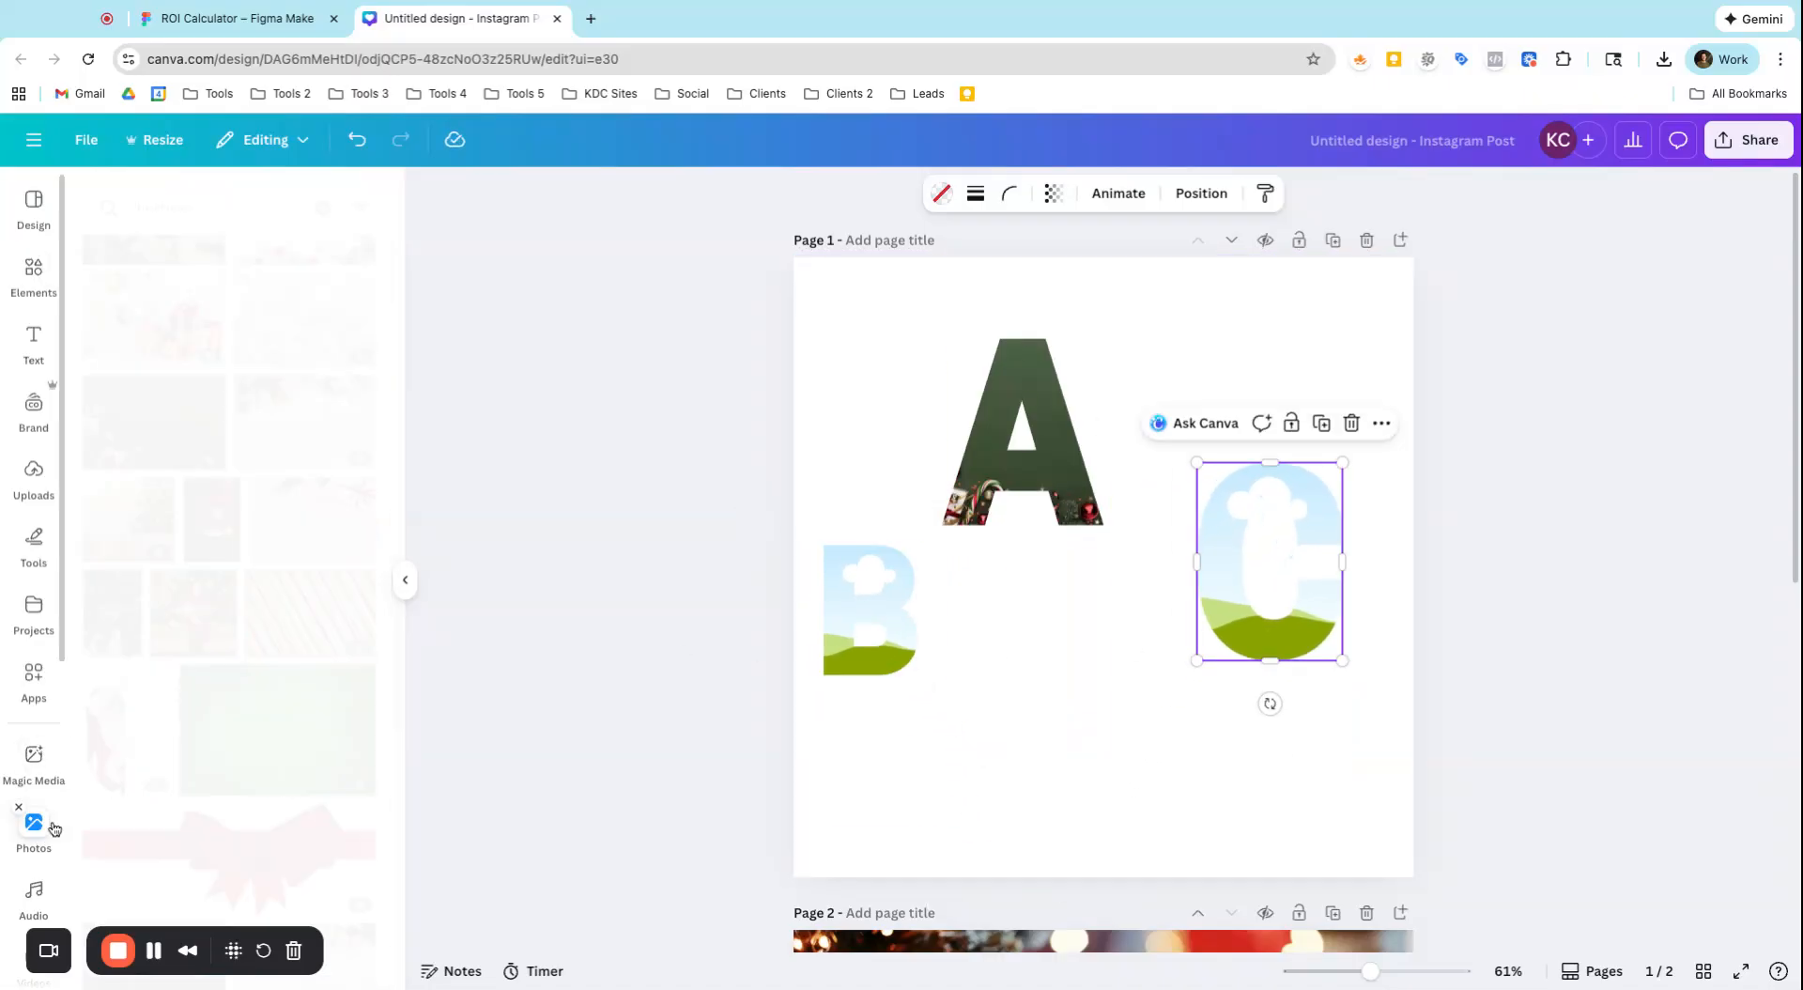
mouse_move(194, 613)
mouse_down()
mouse_move(627, 617)
mouse_move(845, 310)
mouse_move(194, 613)
mouse_up()
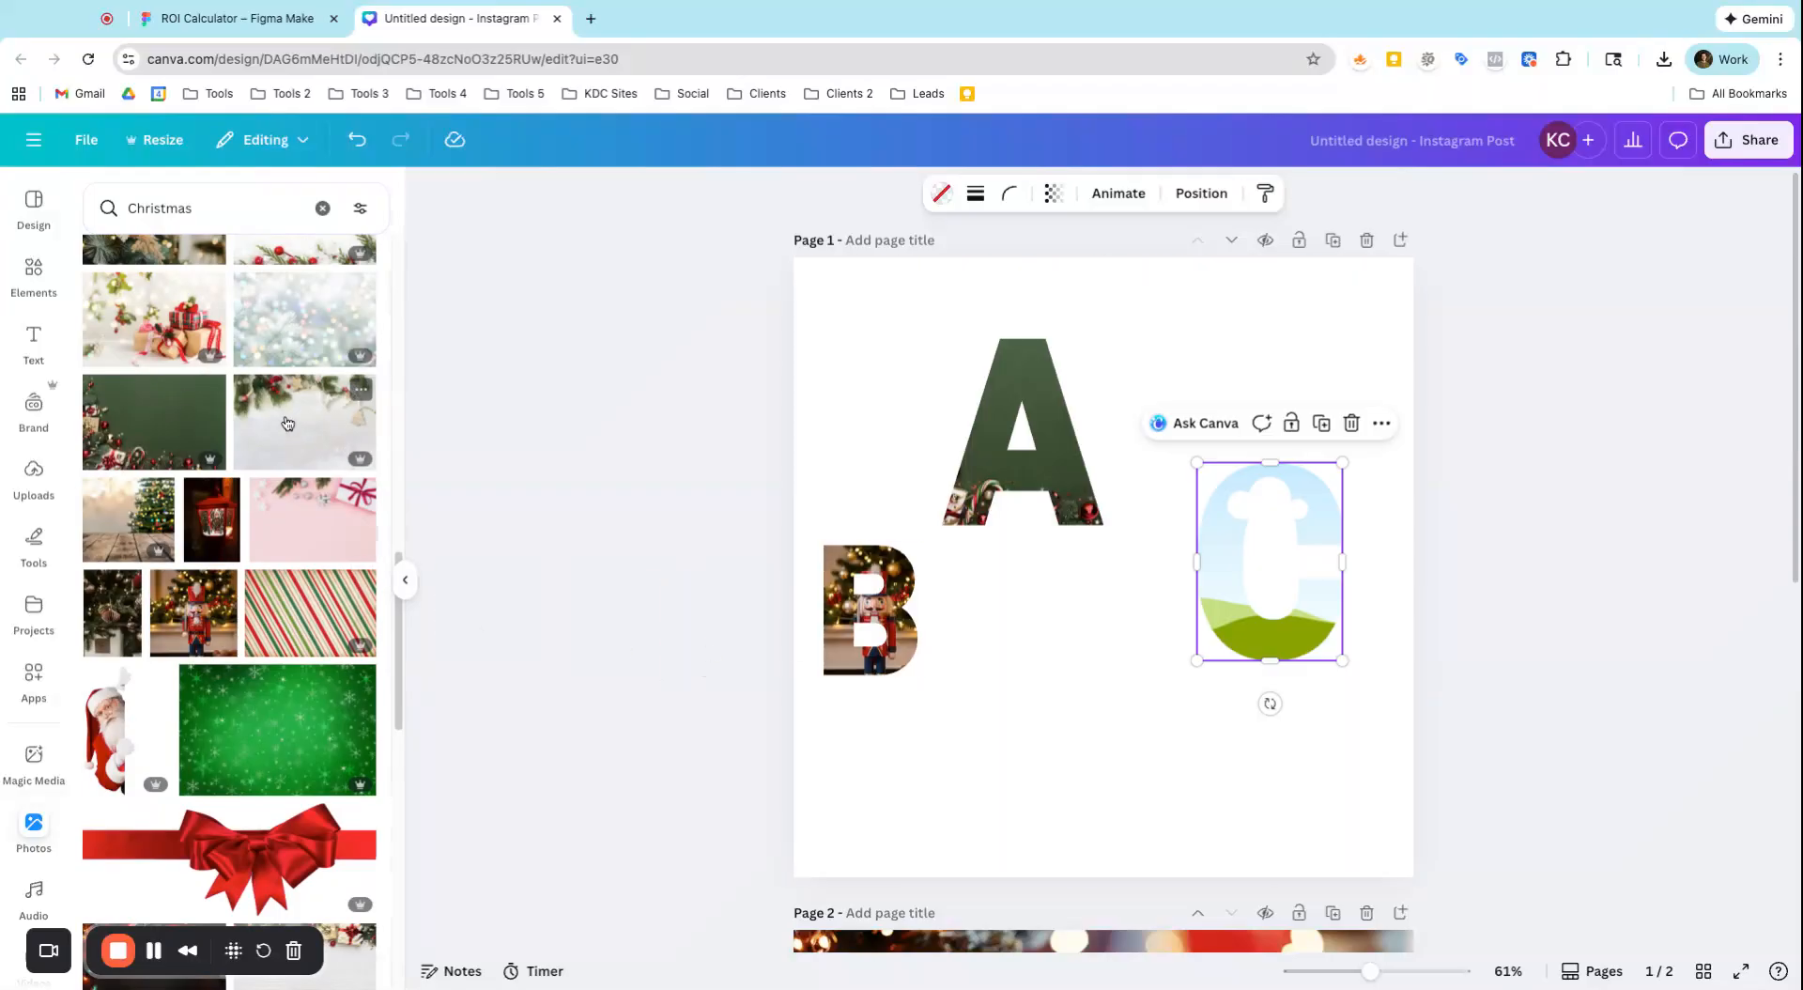
scroll(270, 696, down, 5)
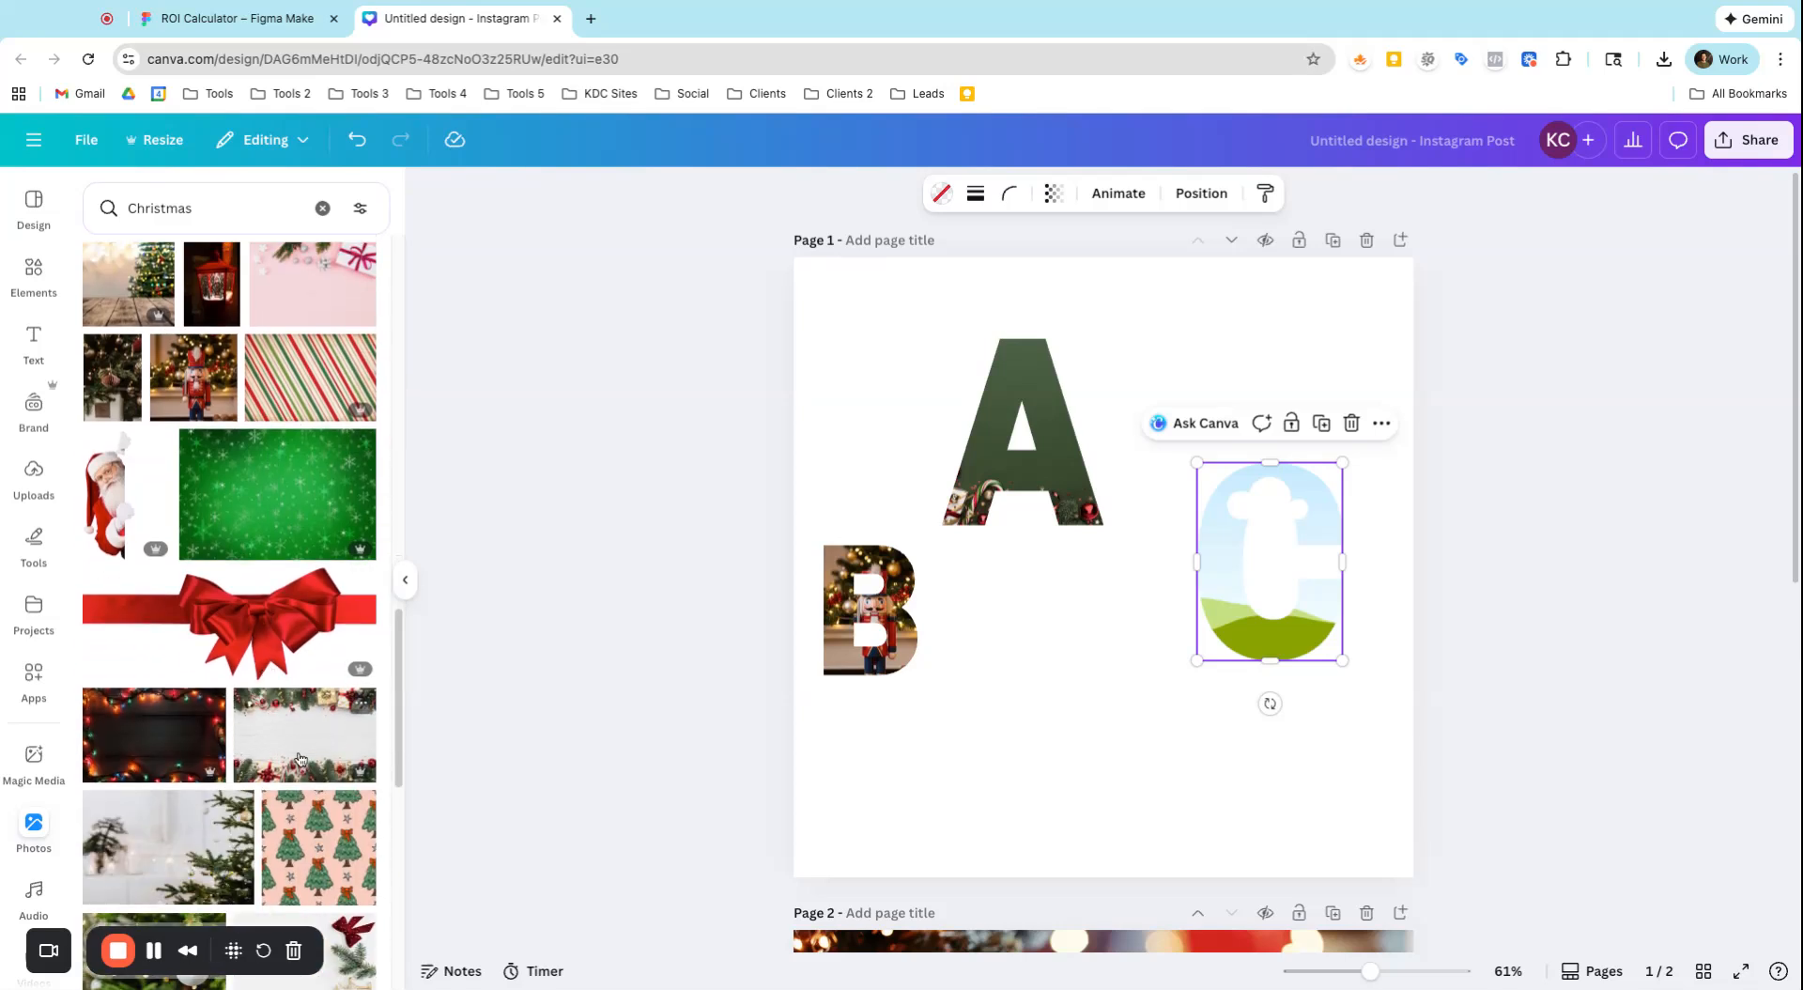
scroll(299, 759, down, 8)
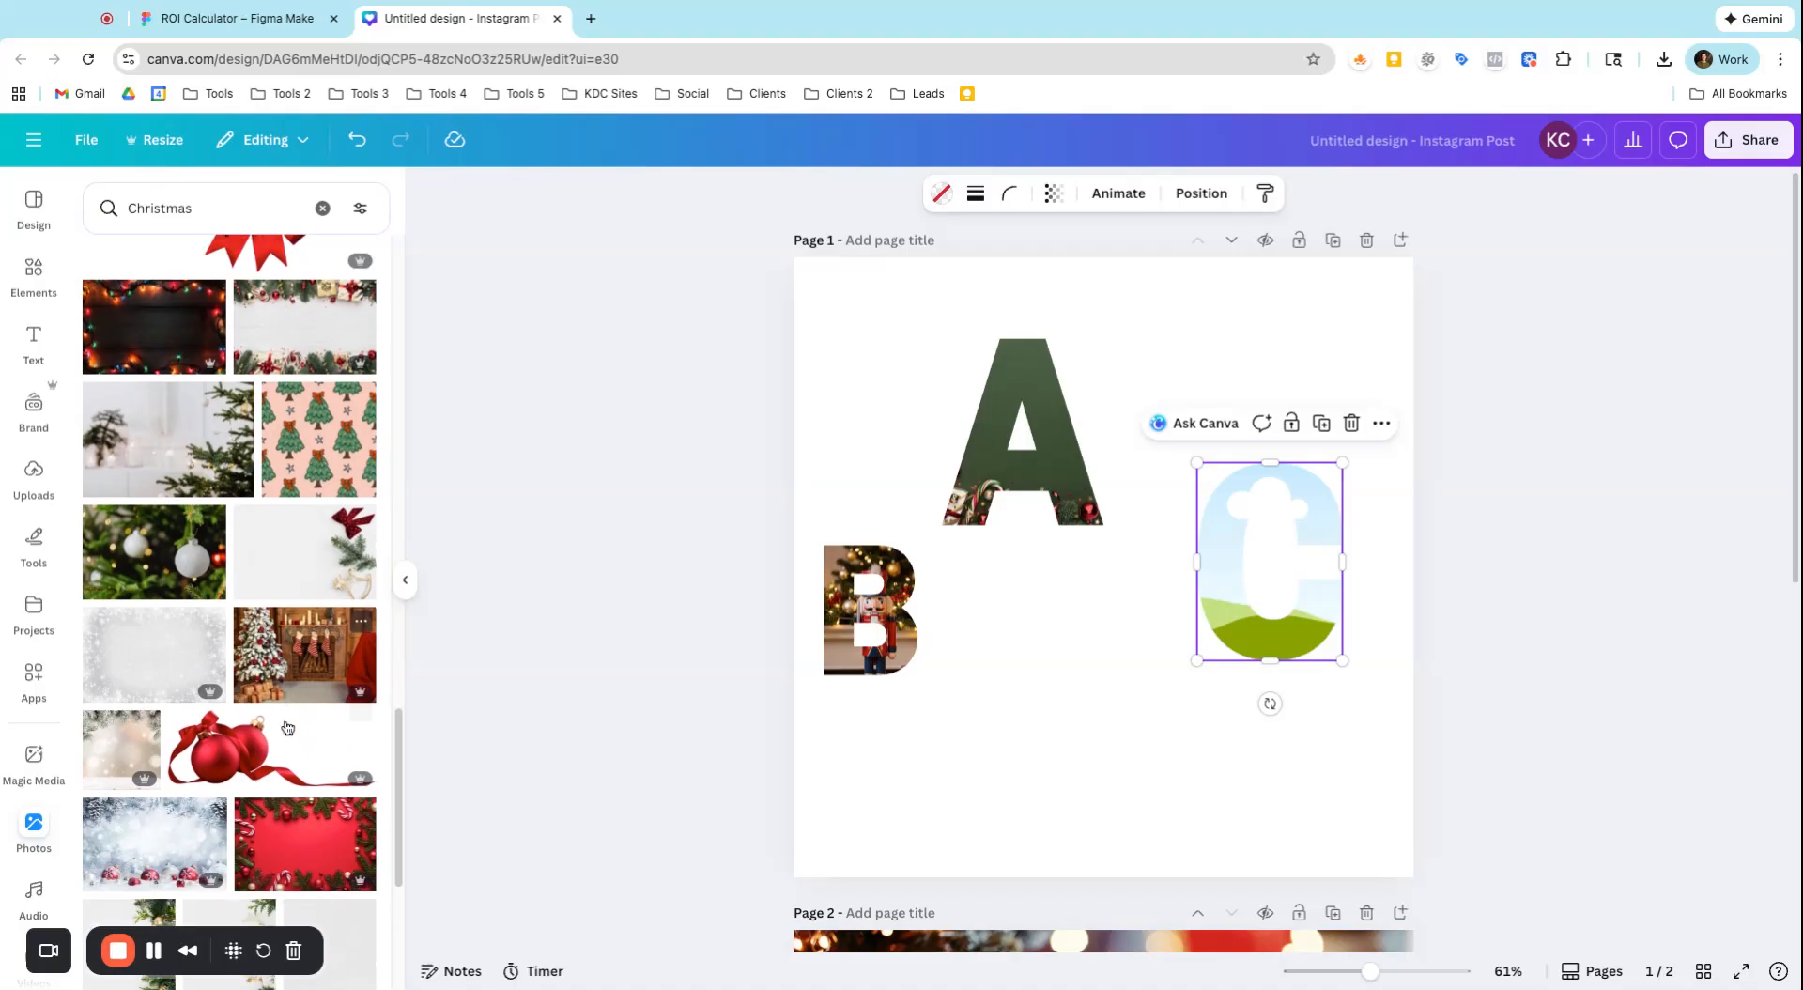
drag(181, 568, 1244, 413)
Enlarge the B and move the three photo letters into a row reading A, B, C
drag(888, 616, 1014, 626)
drag(1045, 686, 1072, 721)
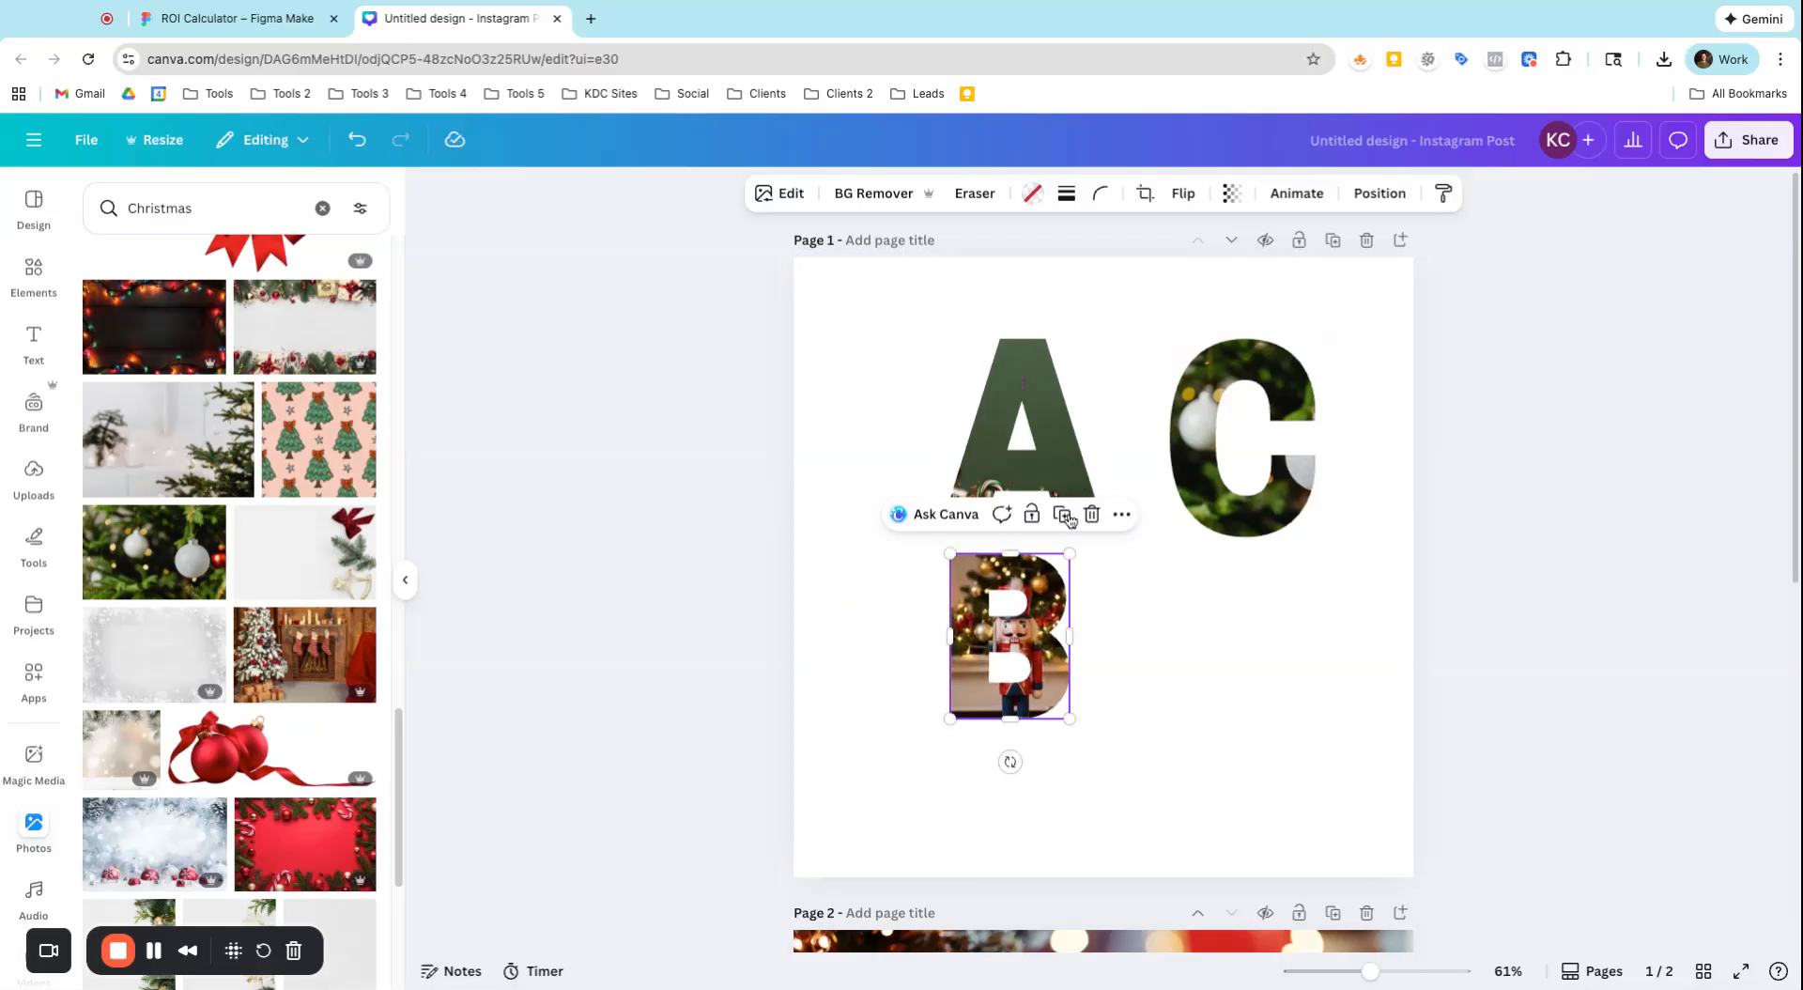
drag(1012, 441, 940, 470)
drag(1010, 627, 1091, 450)
drag(1206, 427, 1243, 493)
click(1144, 392)
drag(1152, 376, 1159, 368)
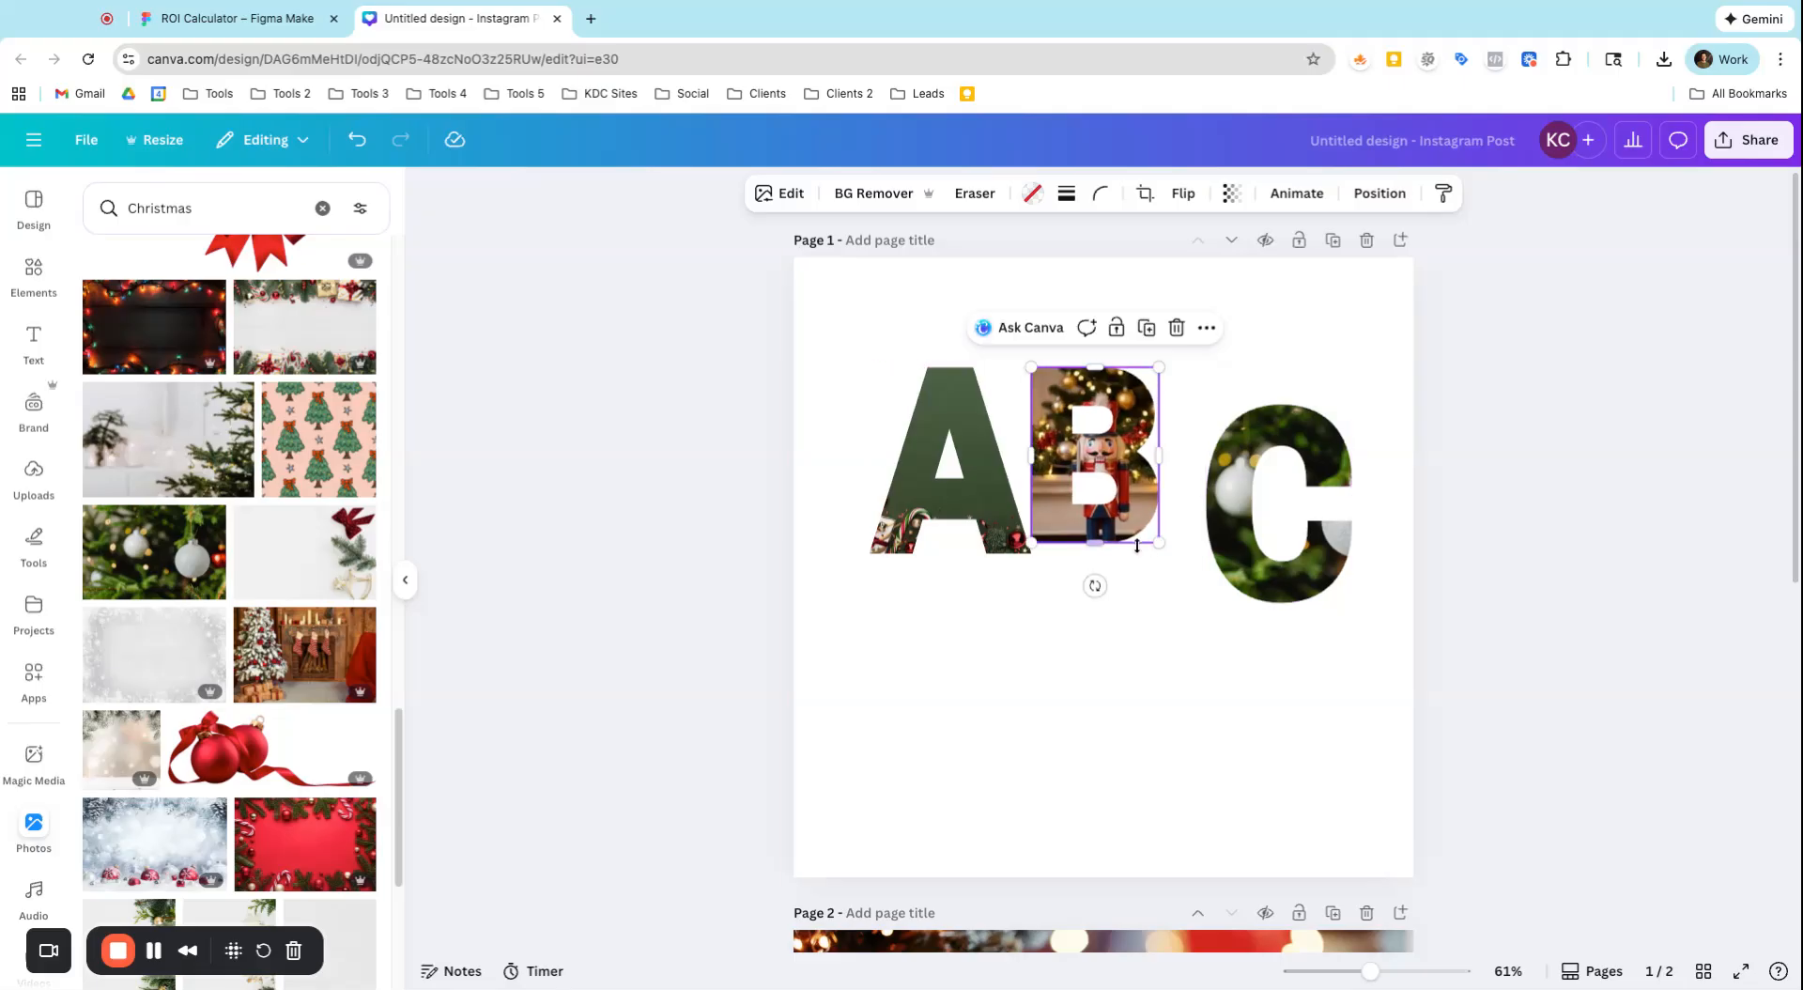
Adjust the size and spacing of the B and C so they line up with the A, and deselect them
drag(1159, 545, 1215, 527)
drag(1201, 381, 1206, 381)
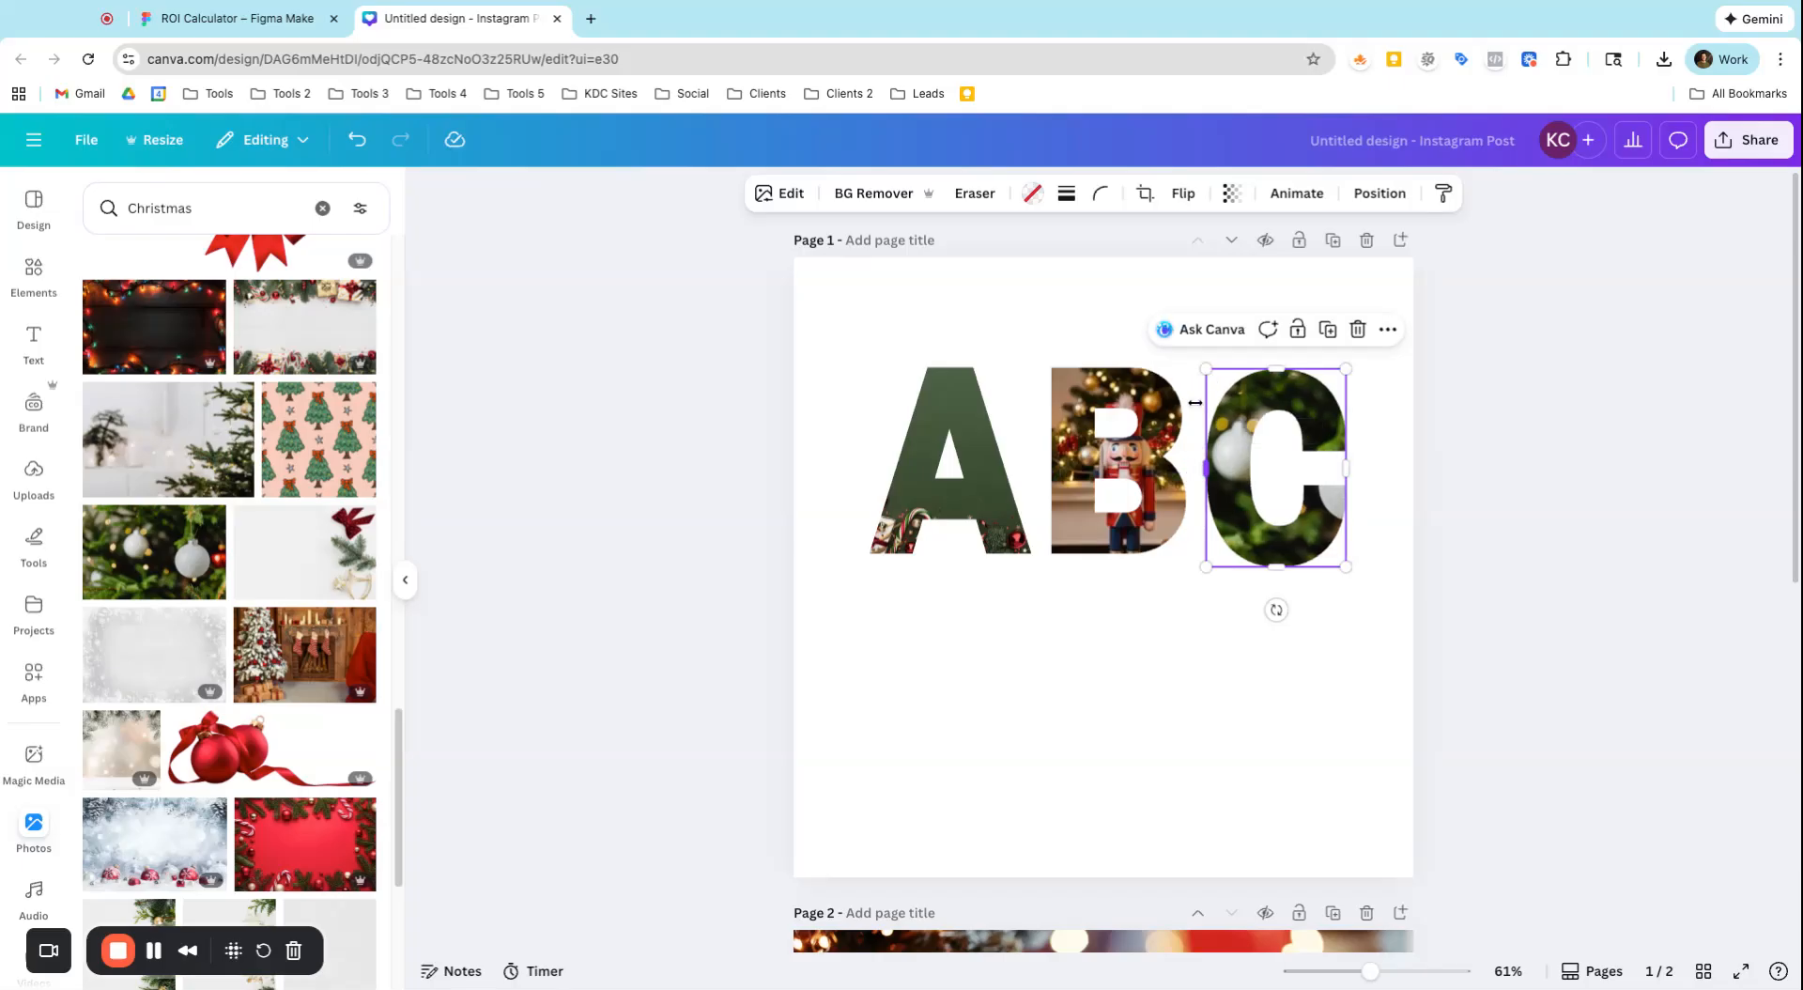
click(1176, 650)
click(1265, 536)
click(1159, 688)
Delete page 2 with its photo grid and clear all the letter frames from page 1
scroll(1072, 554, down, 5)
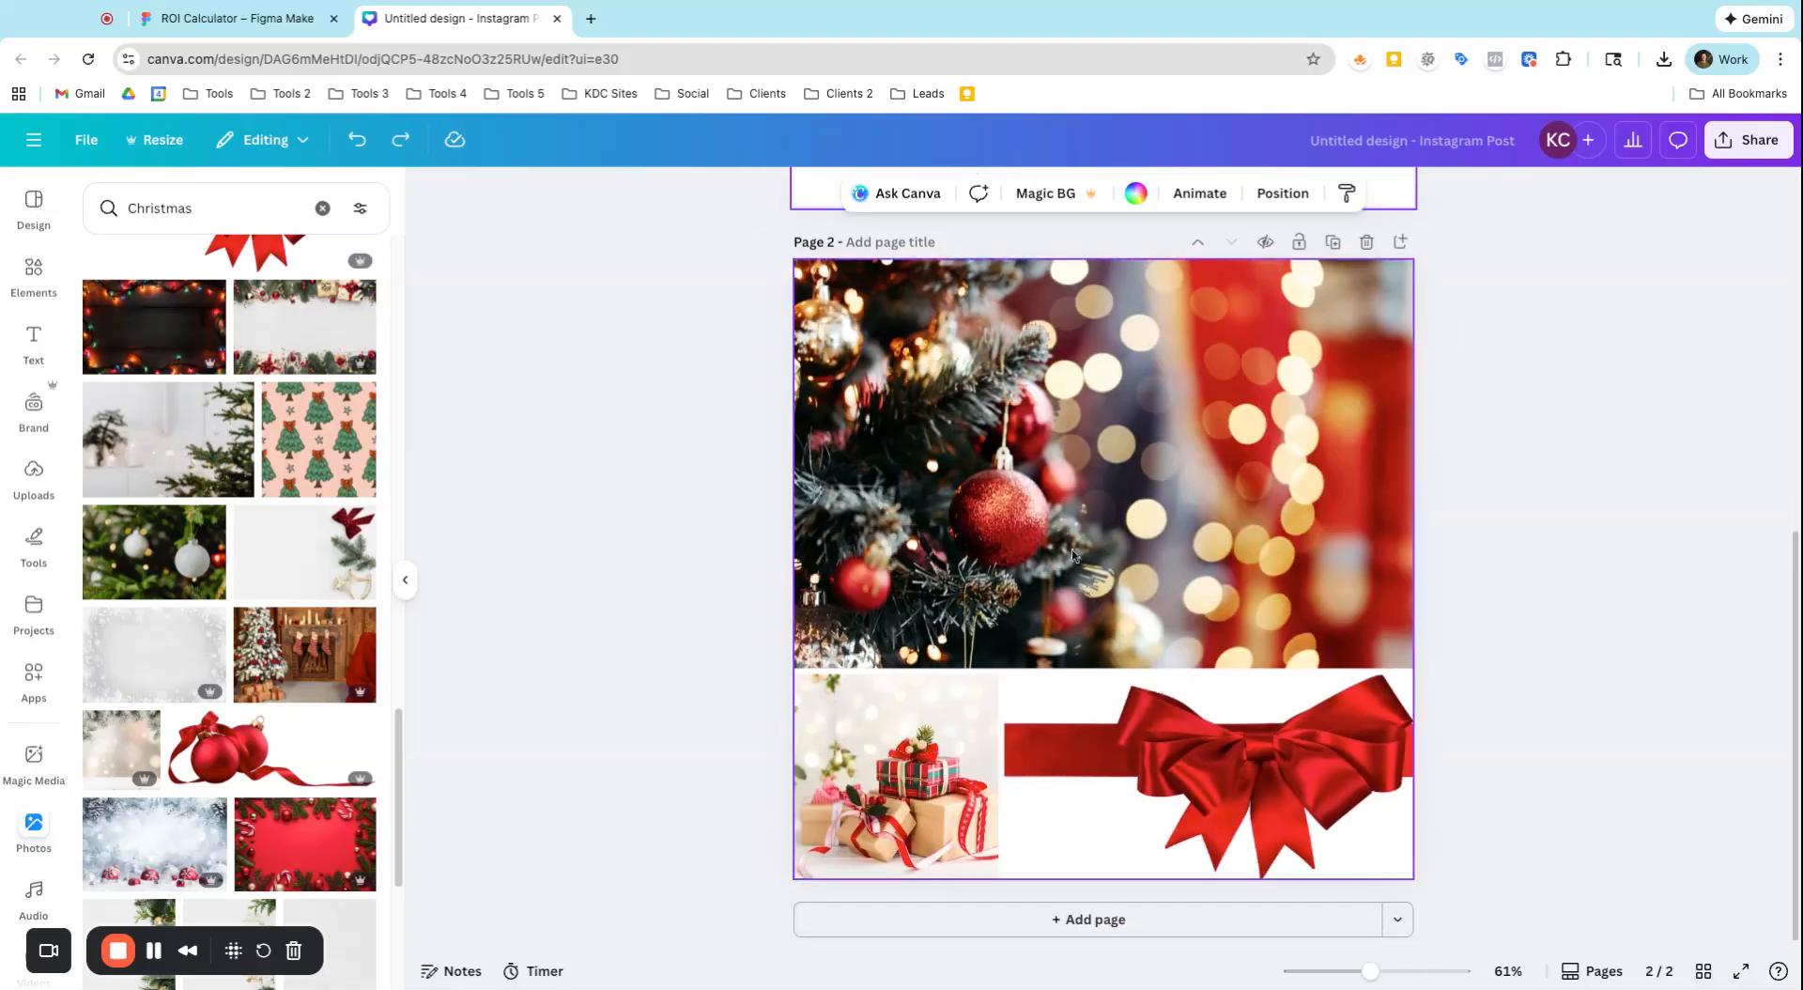
scroll(1070, 556, up, 2)
click(1366, 390)
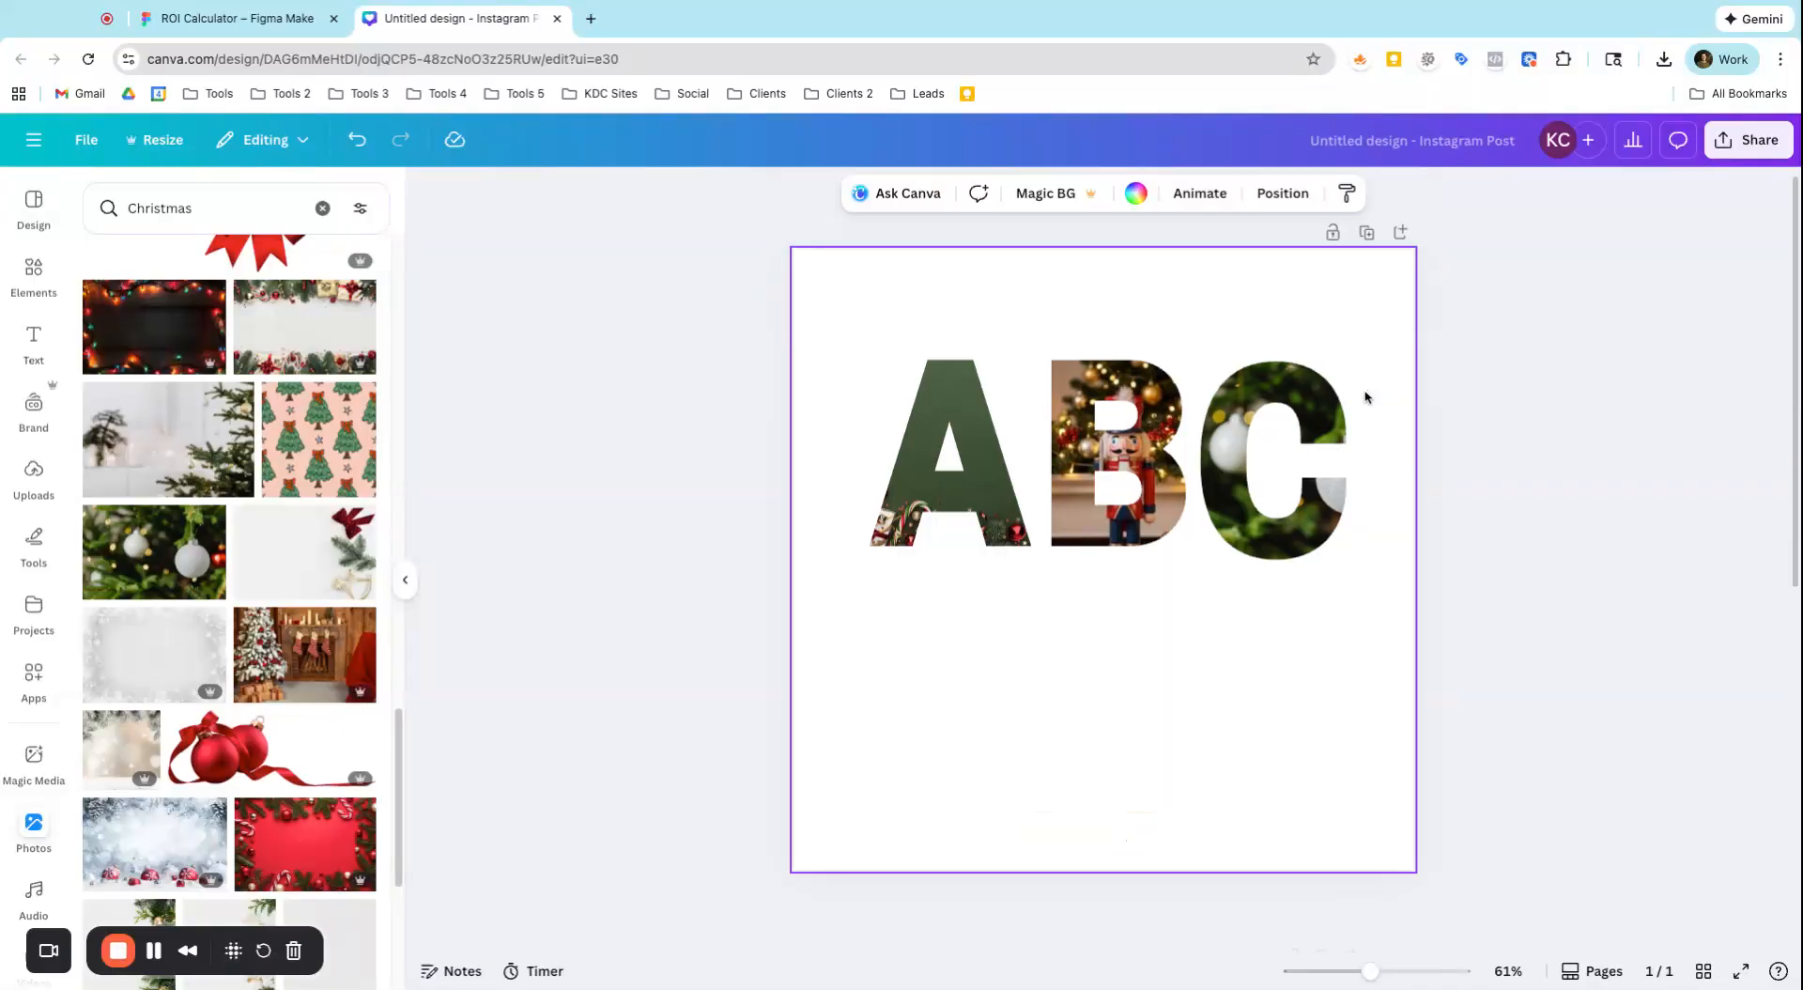
key(ctrl+a)
key(Delete)
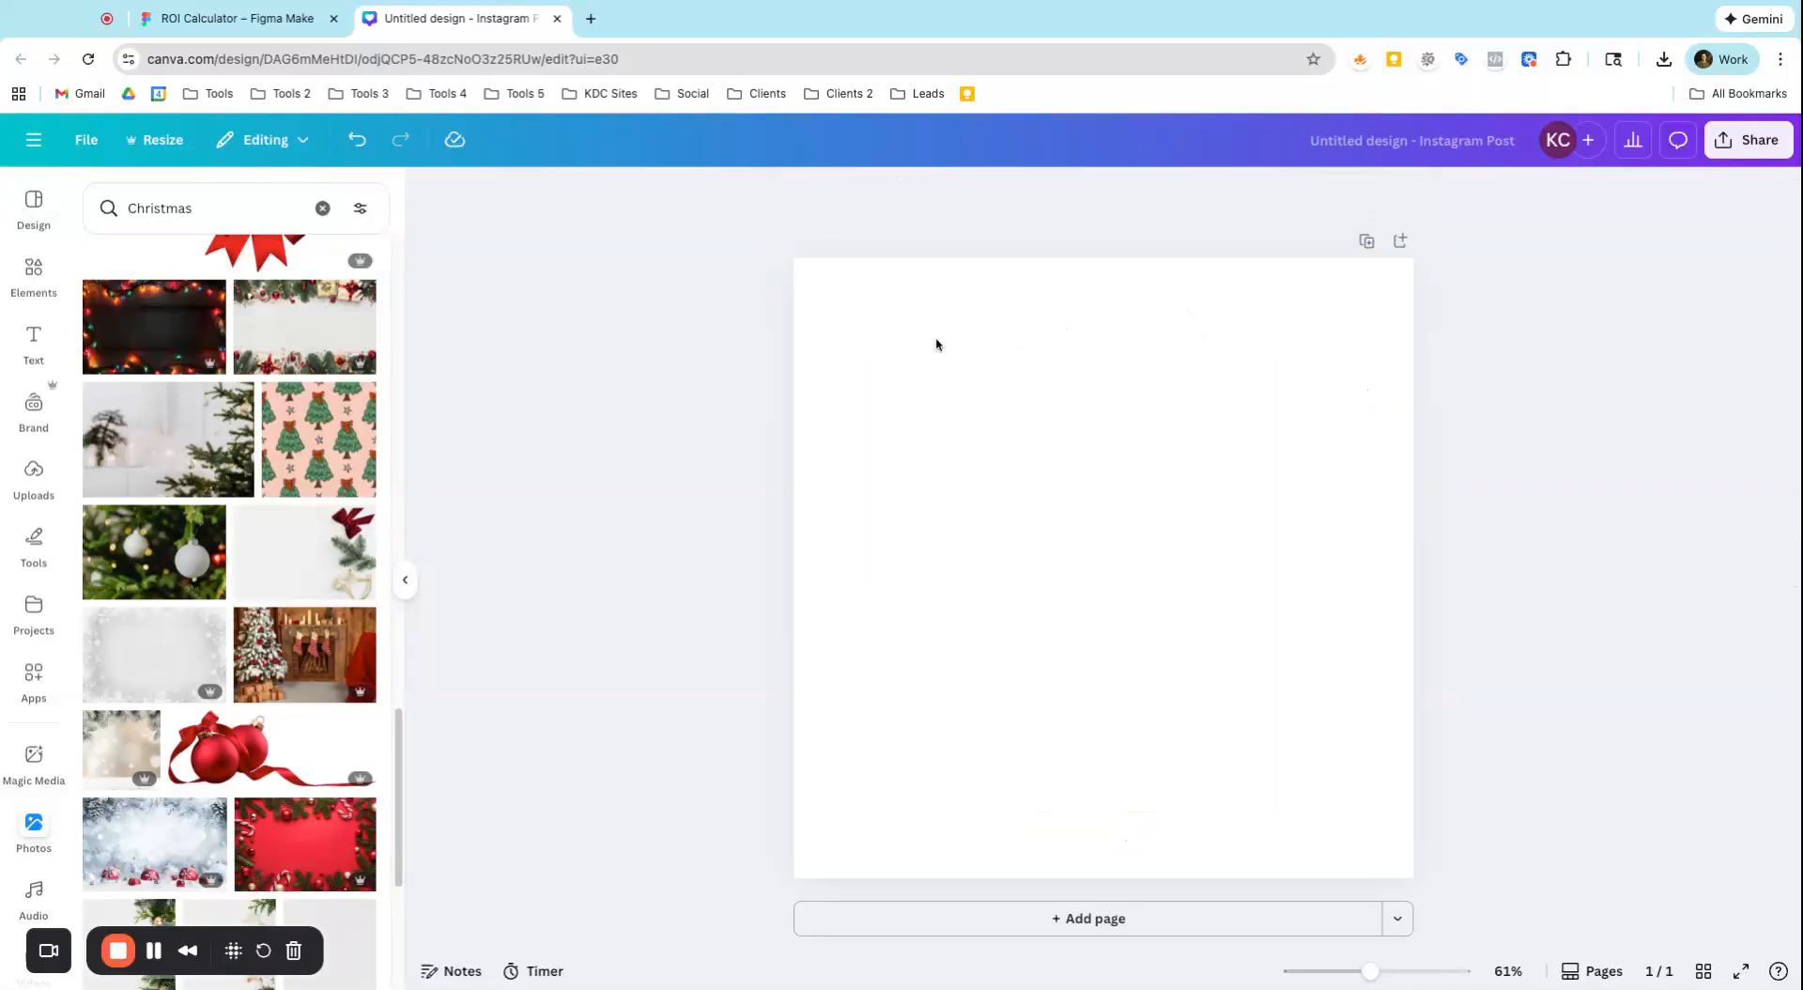
Add a single-cell grid that fills the whole blank page
click(34, 272)
scroll(146, 460, up, 5)
click(93, 192)
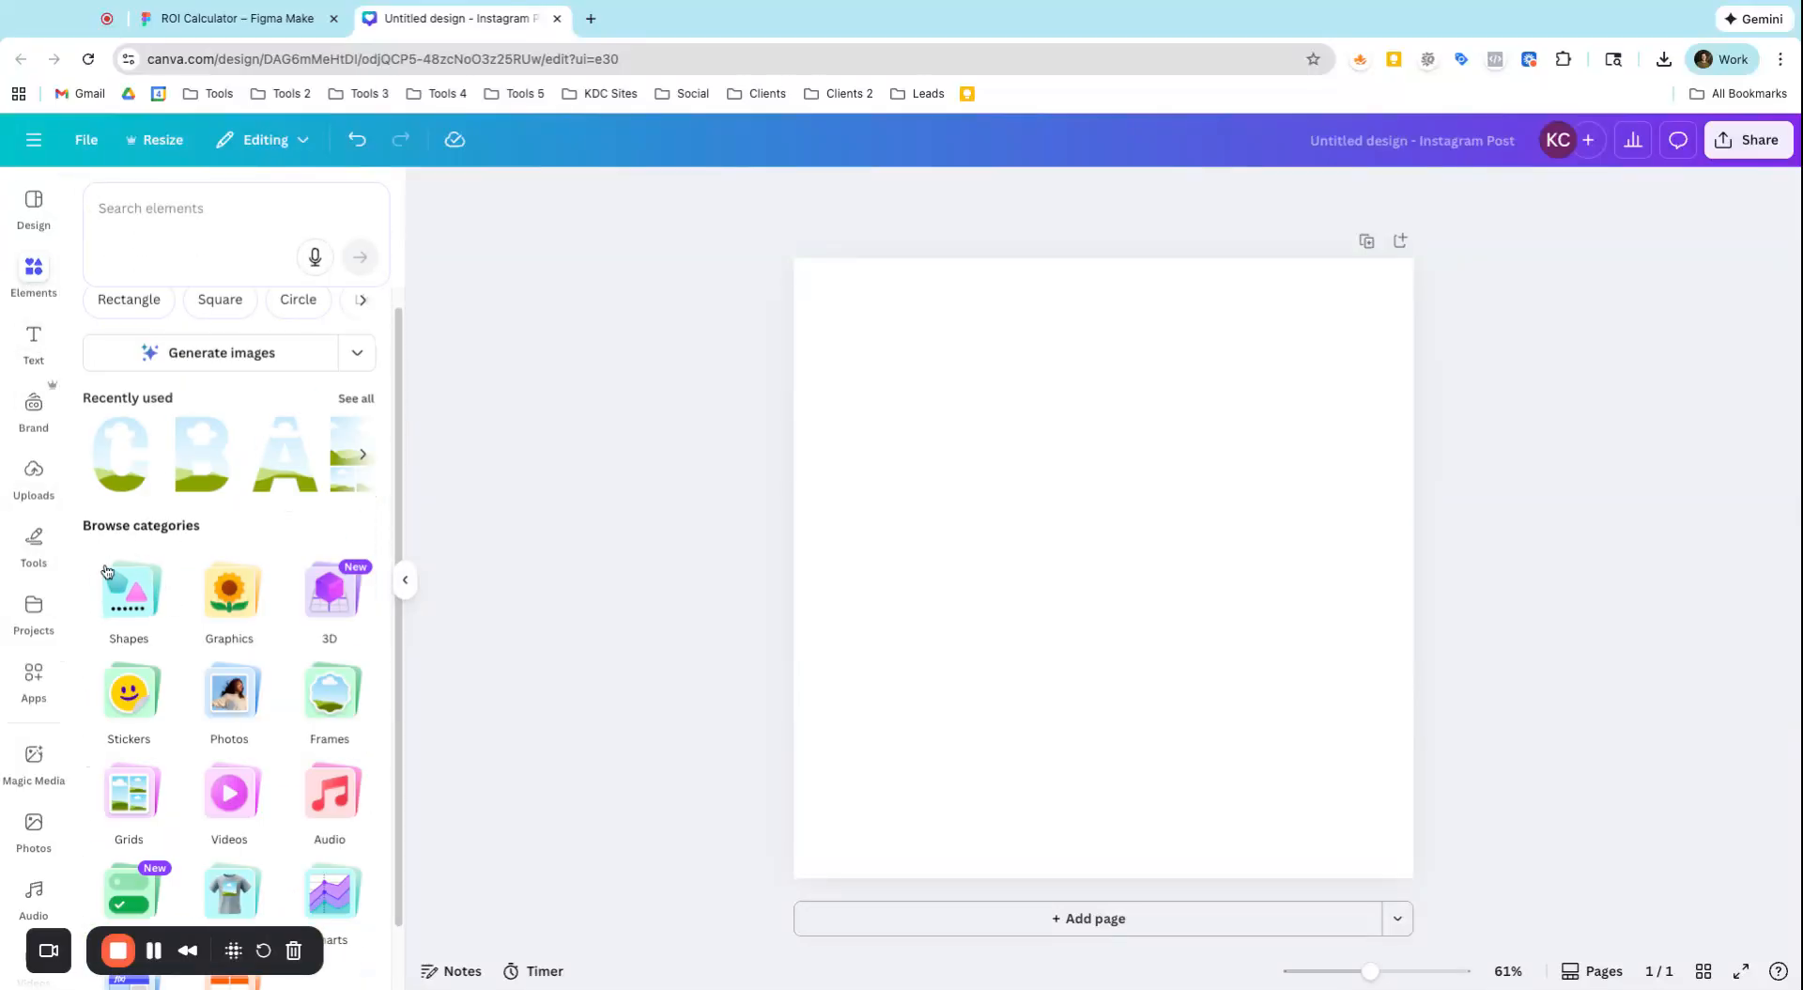
scroll(119, 601, down, 1)
click(131, 732)
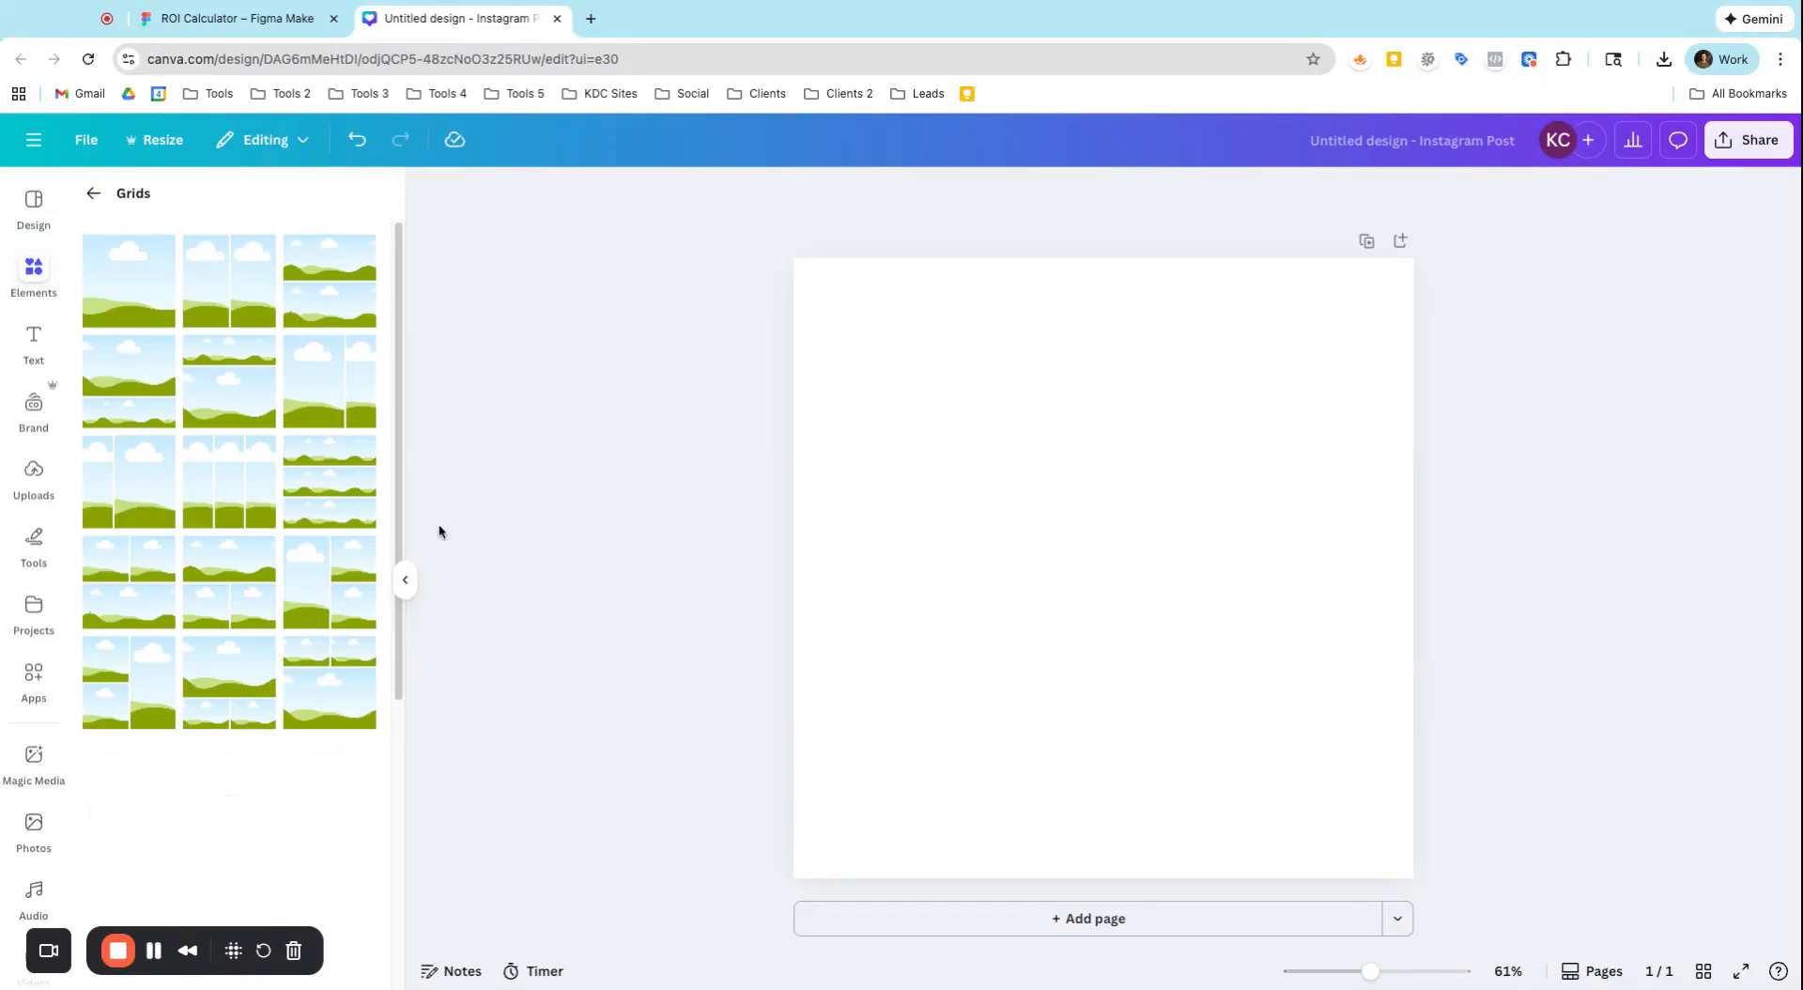
click(161, 323)
Fill the grid with the dark green ornament and pine branch photo and shift its crop to show more of the photo's right part
scroll(33, 657, down, 4)
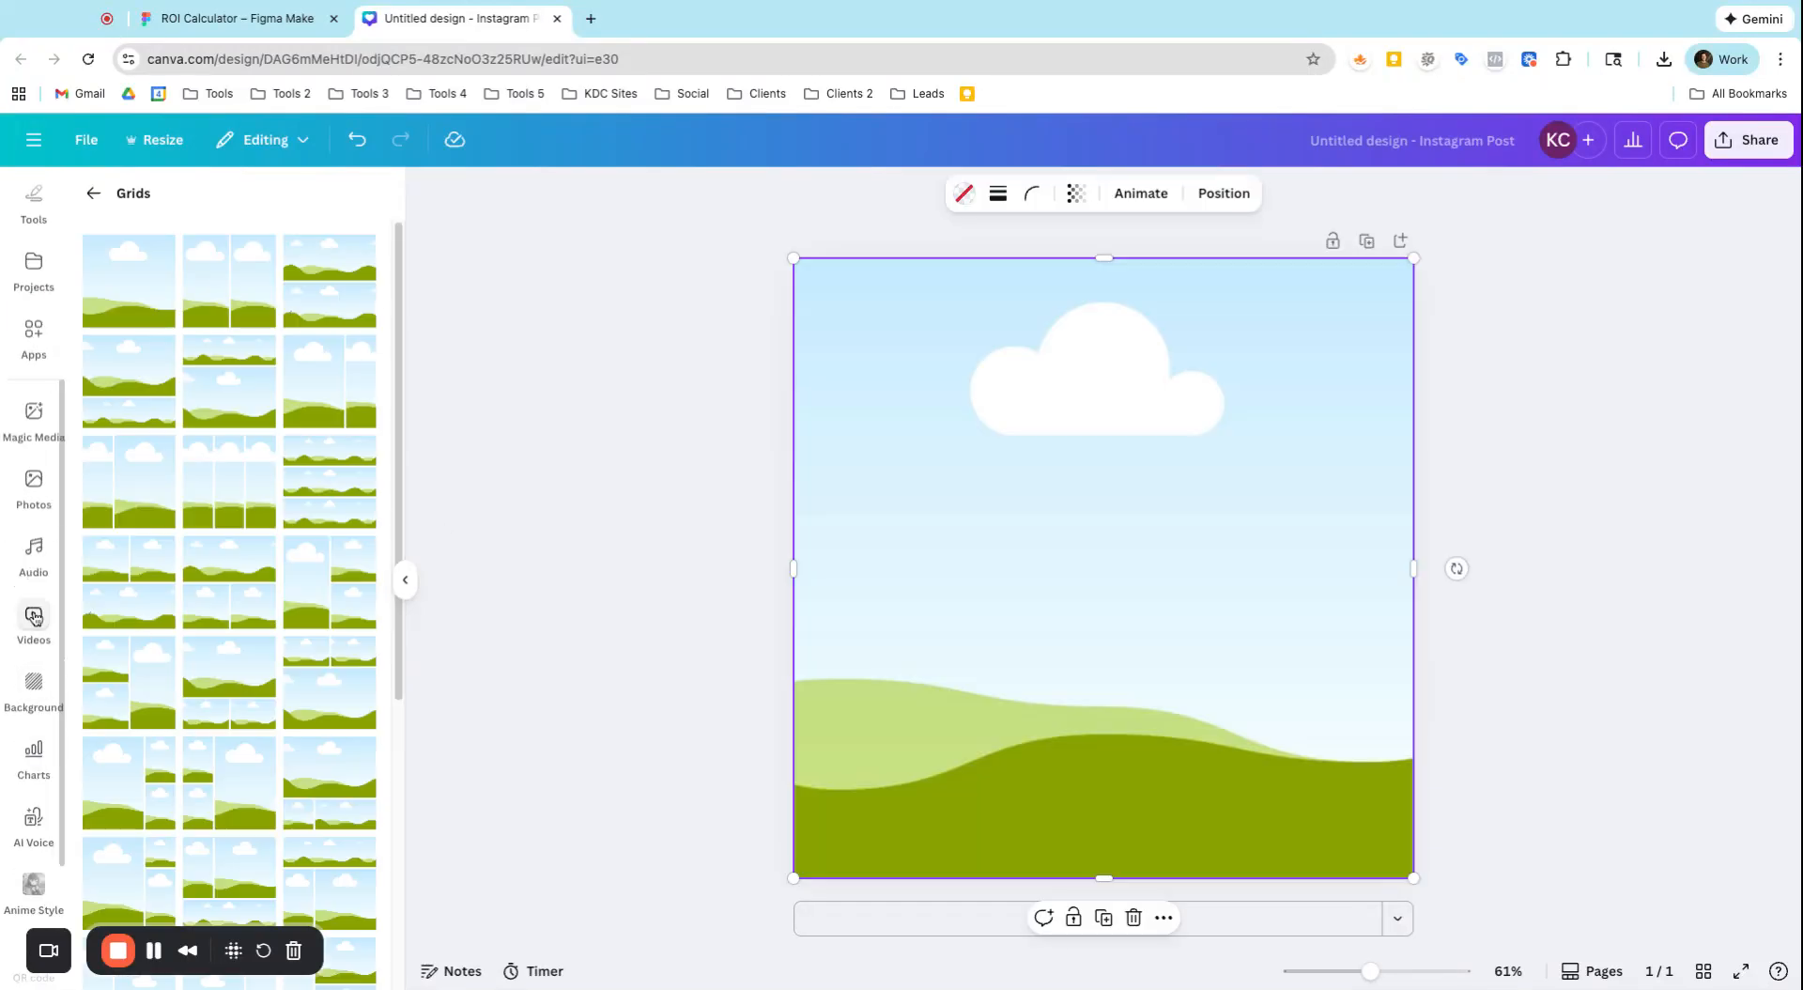
click(33, 514)
scroll(234, 747, down, 8)
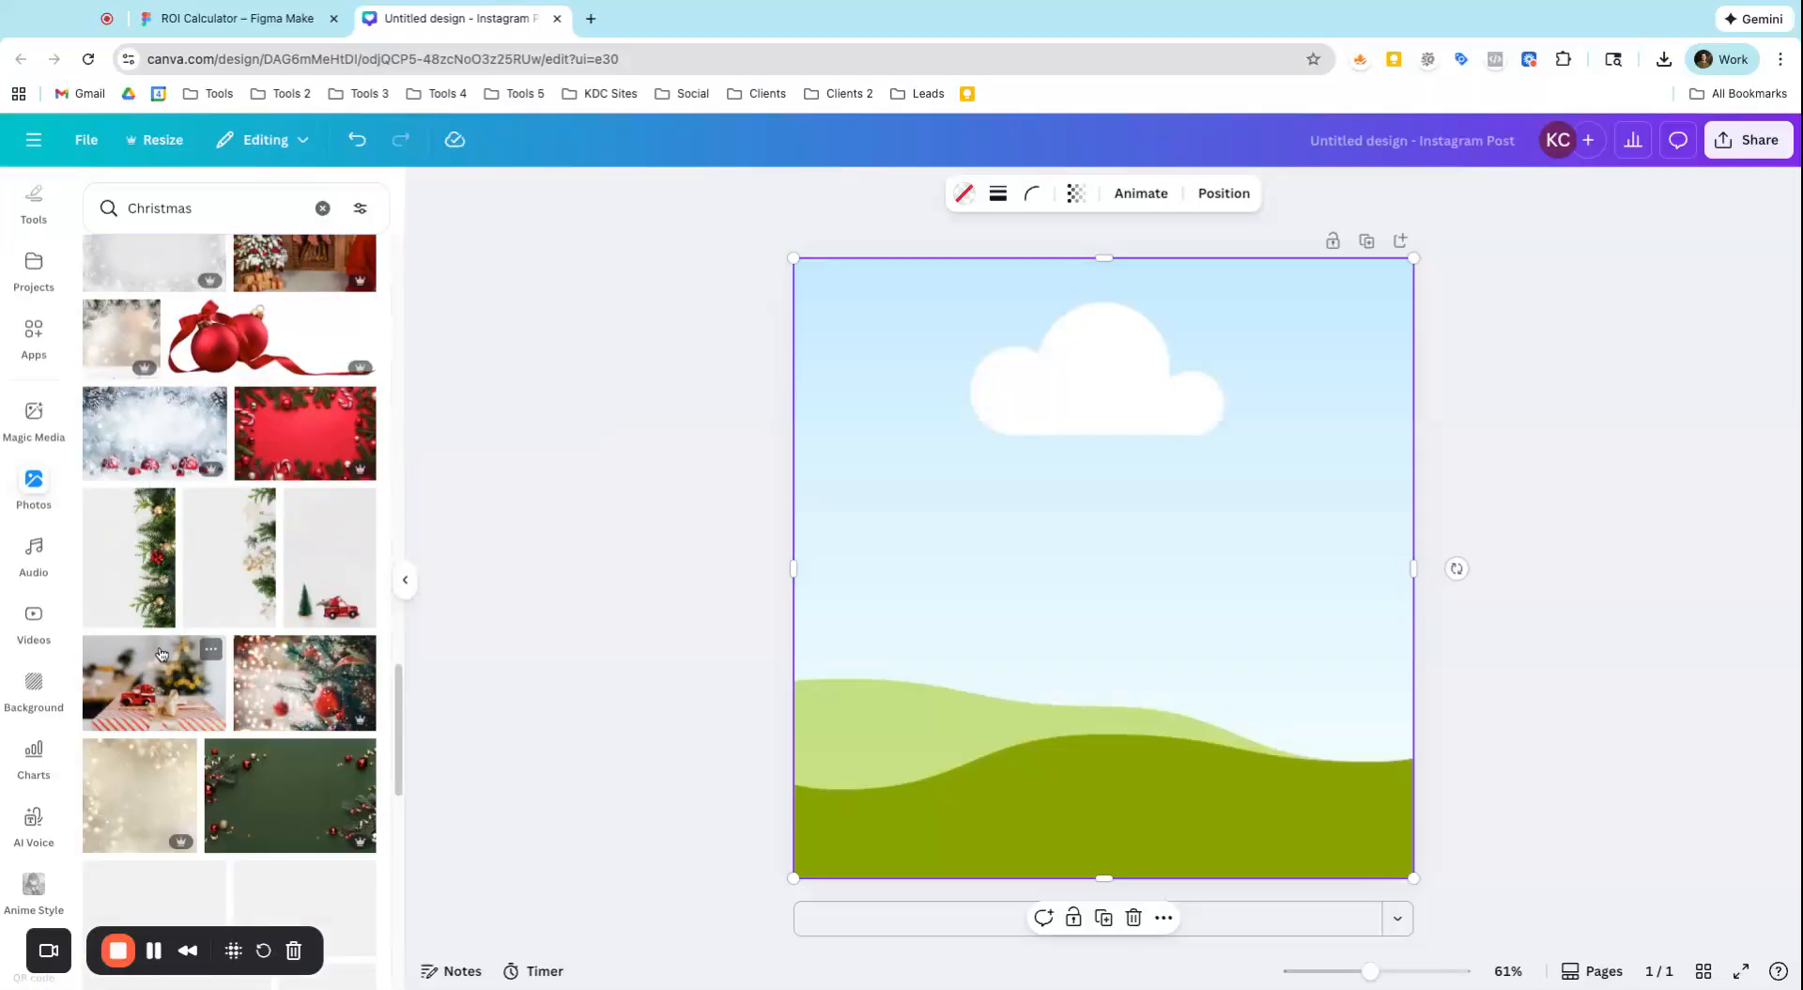
drag(282, 460, 902, 555)
double_click(949, 555)
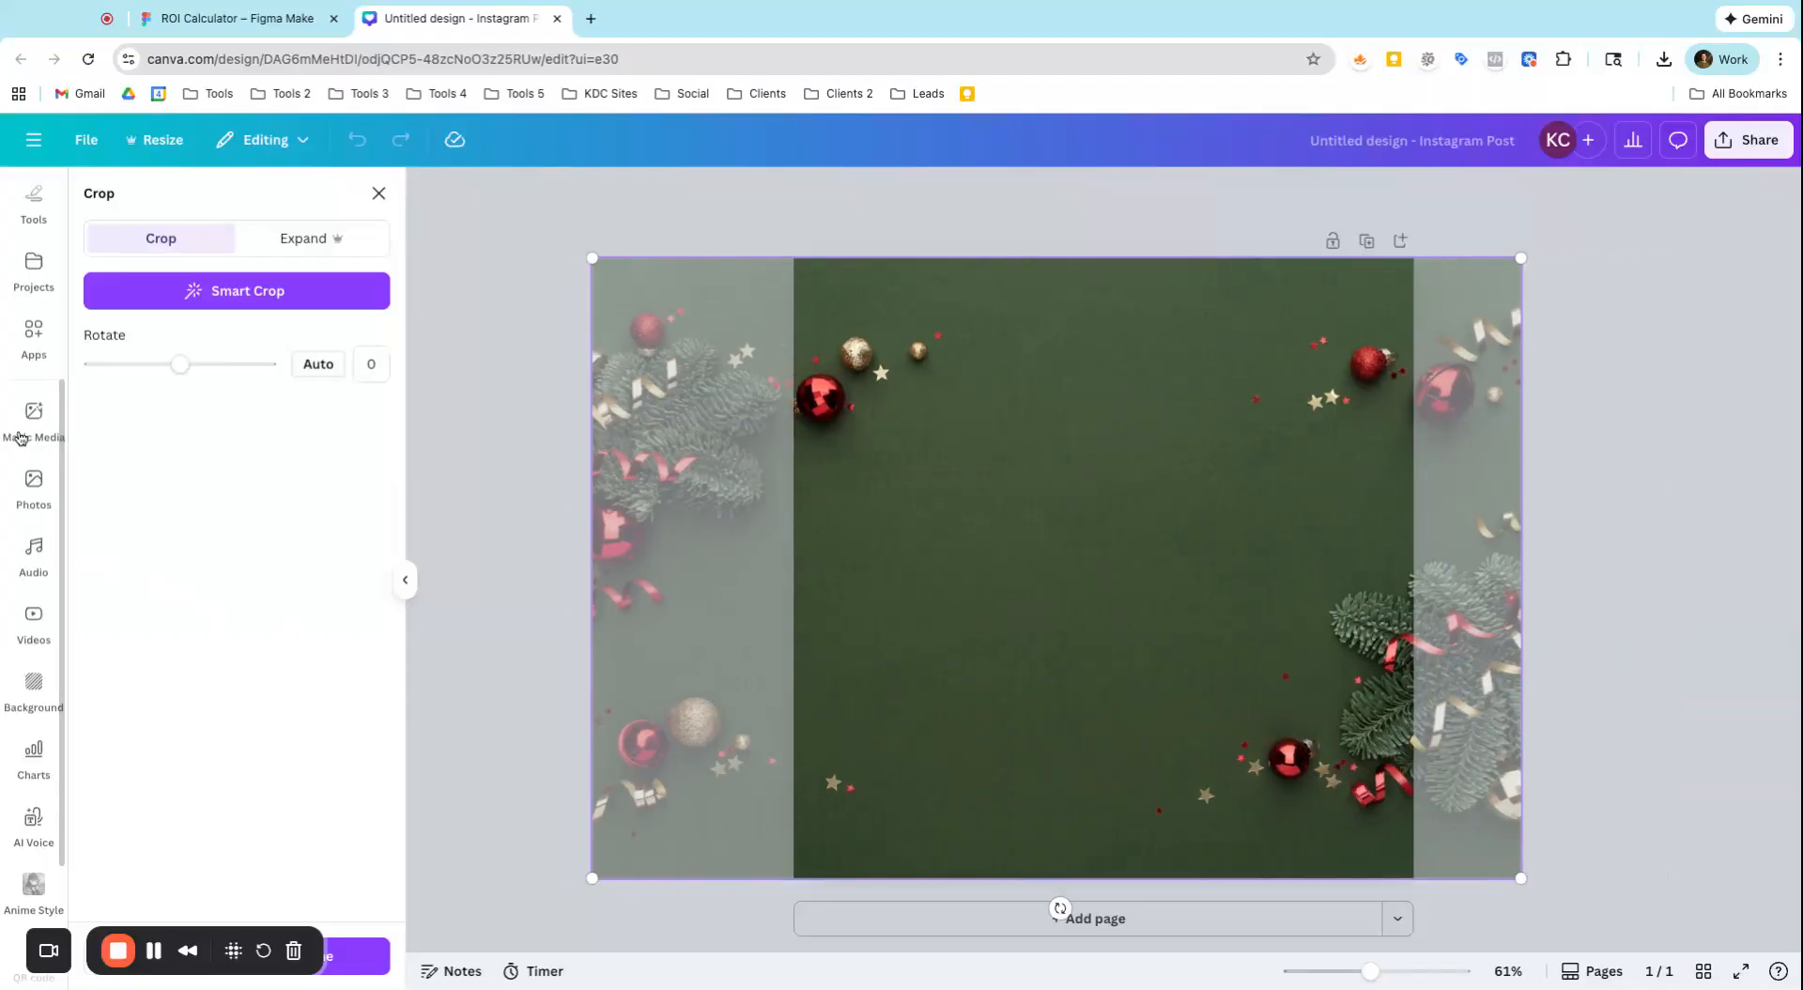
click(37, 259)
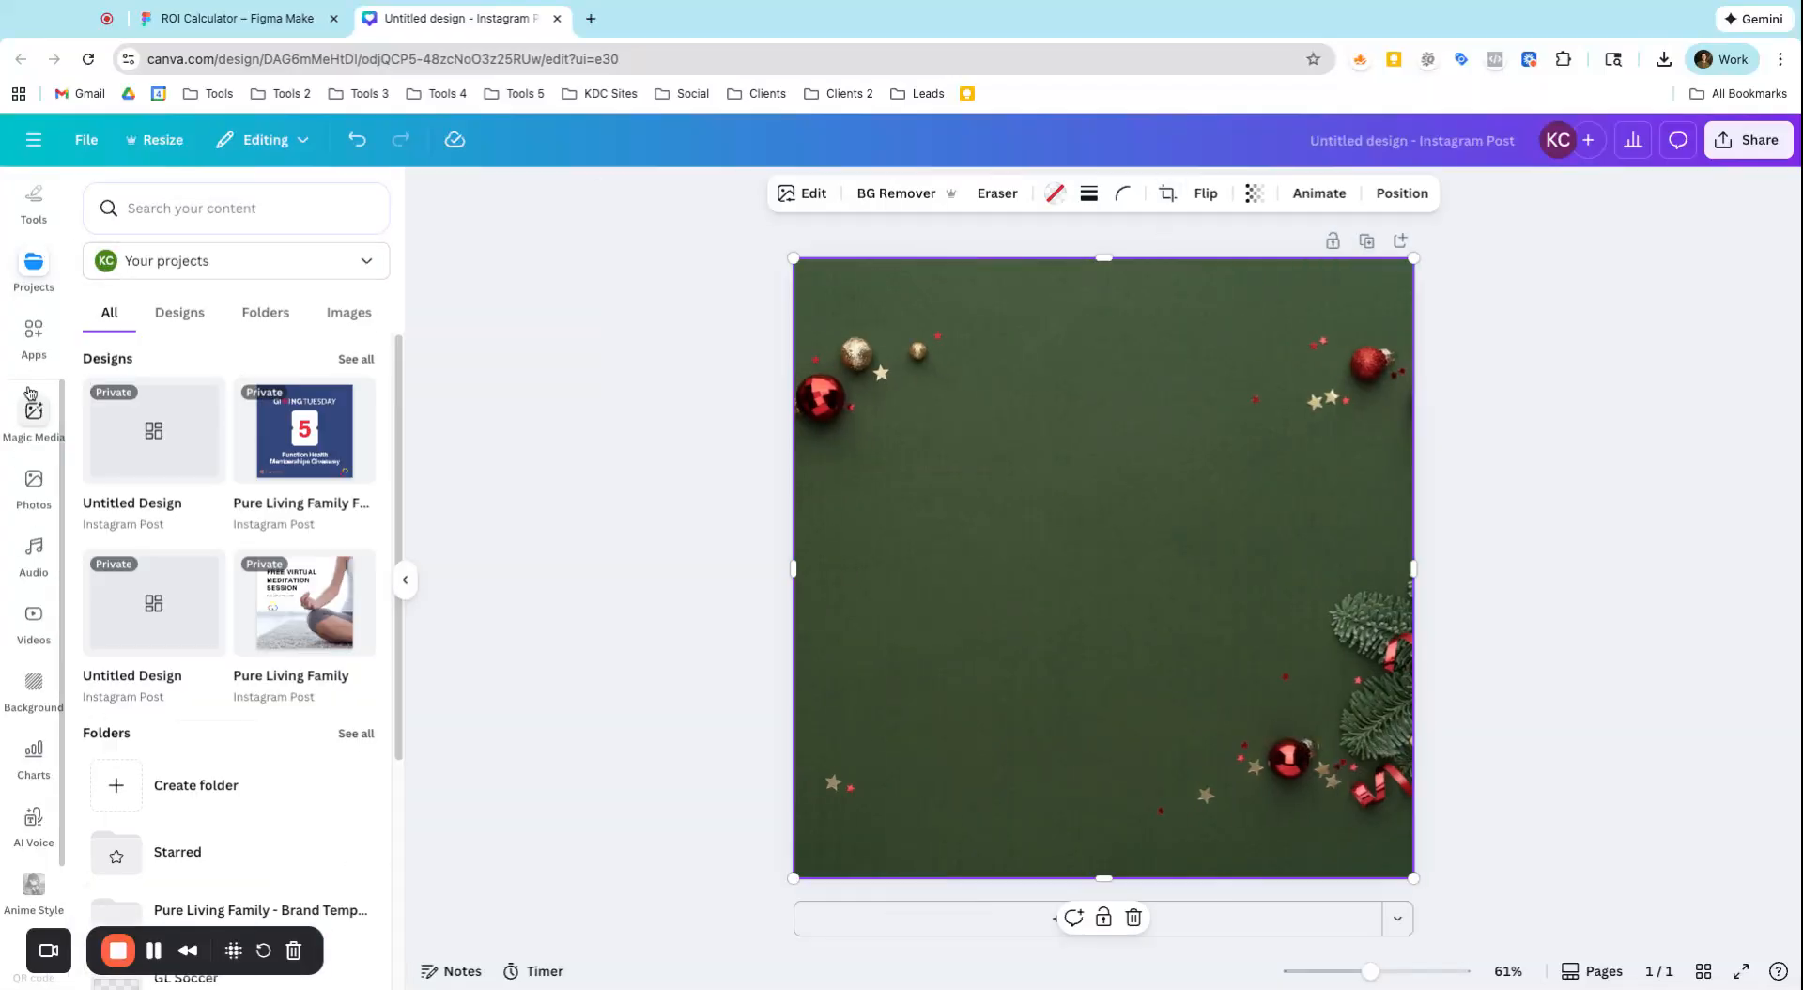
click(35, 208)
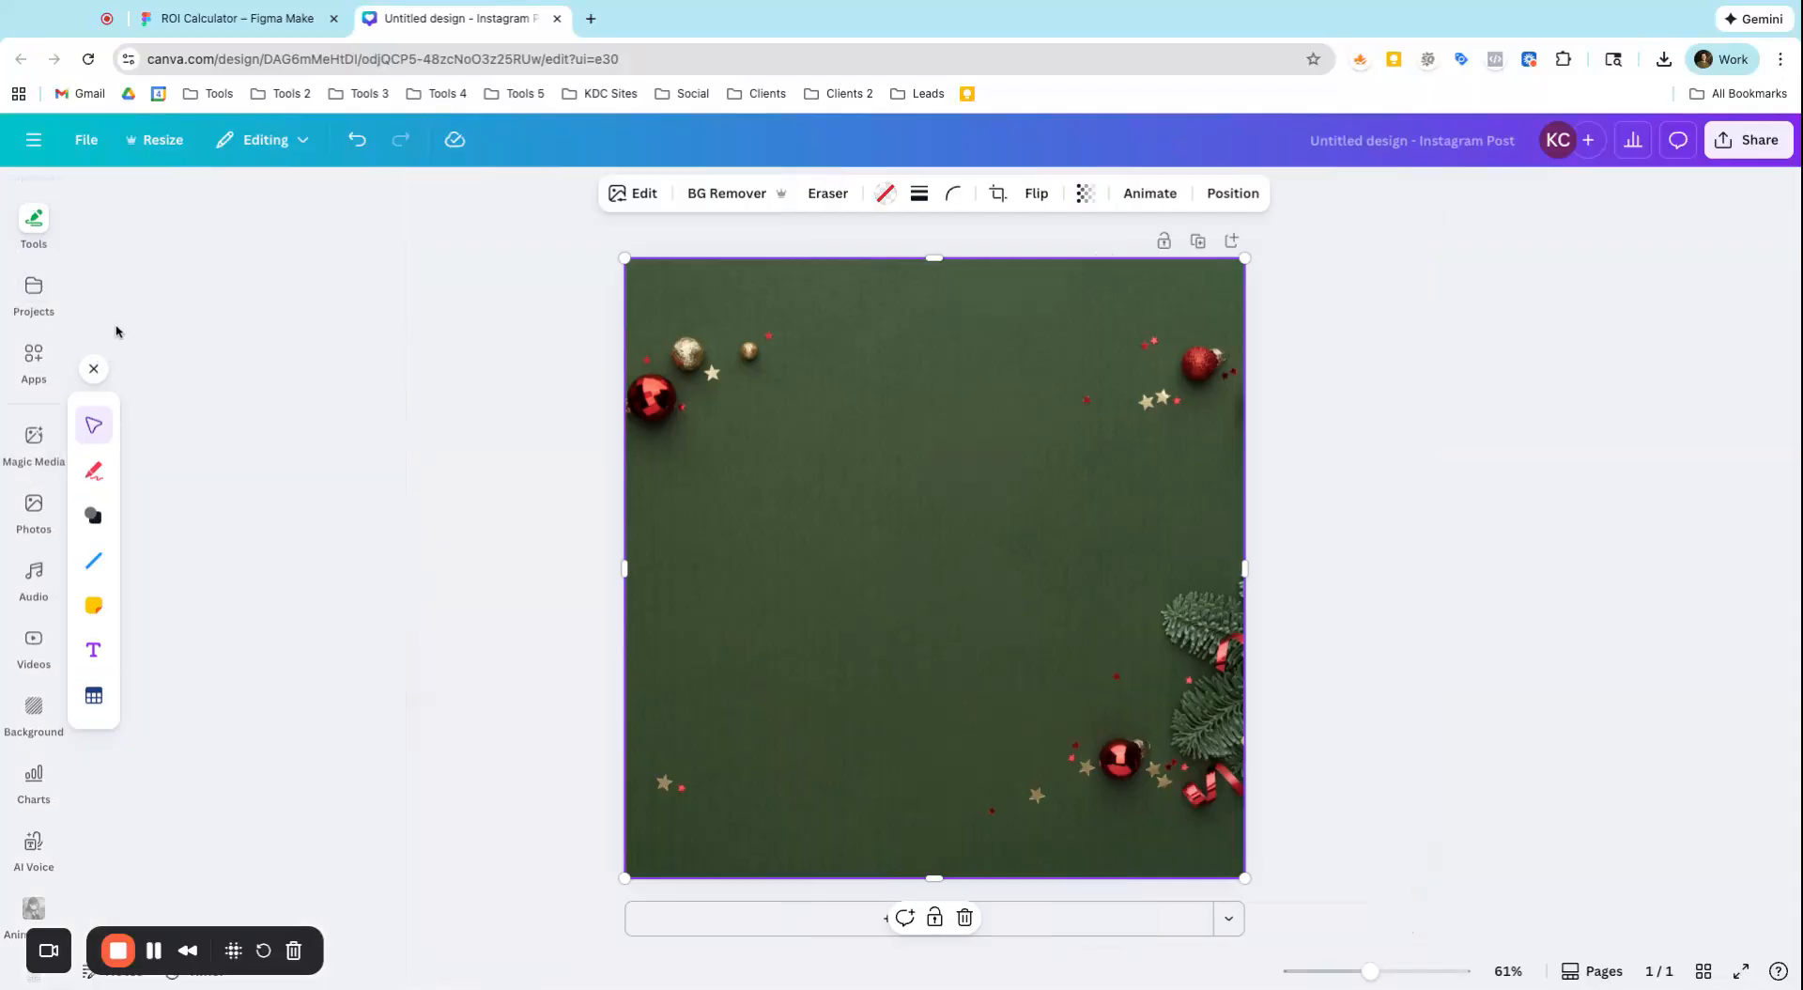
click(93, 376)
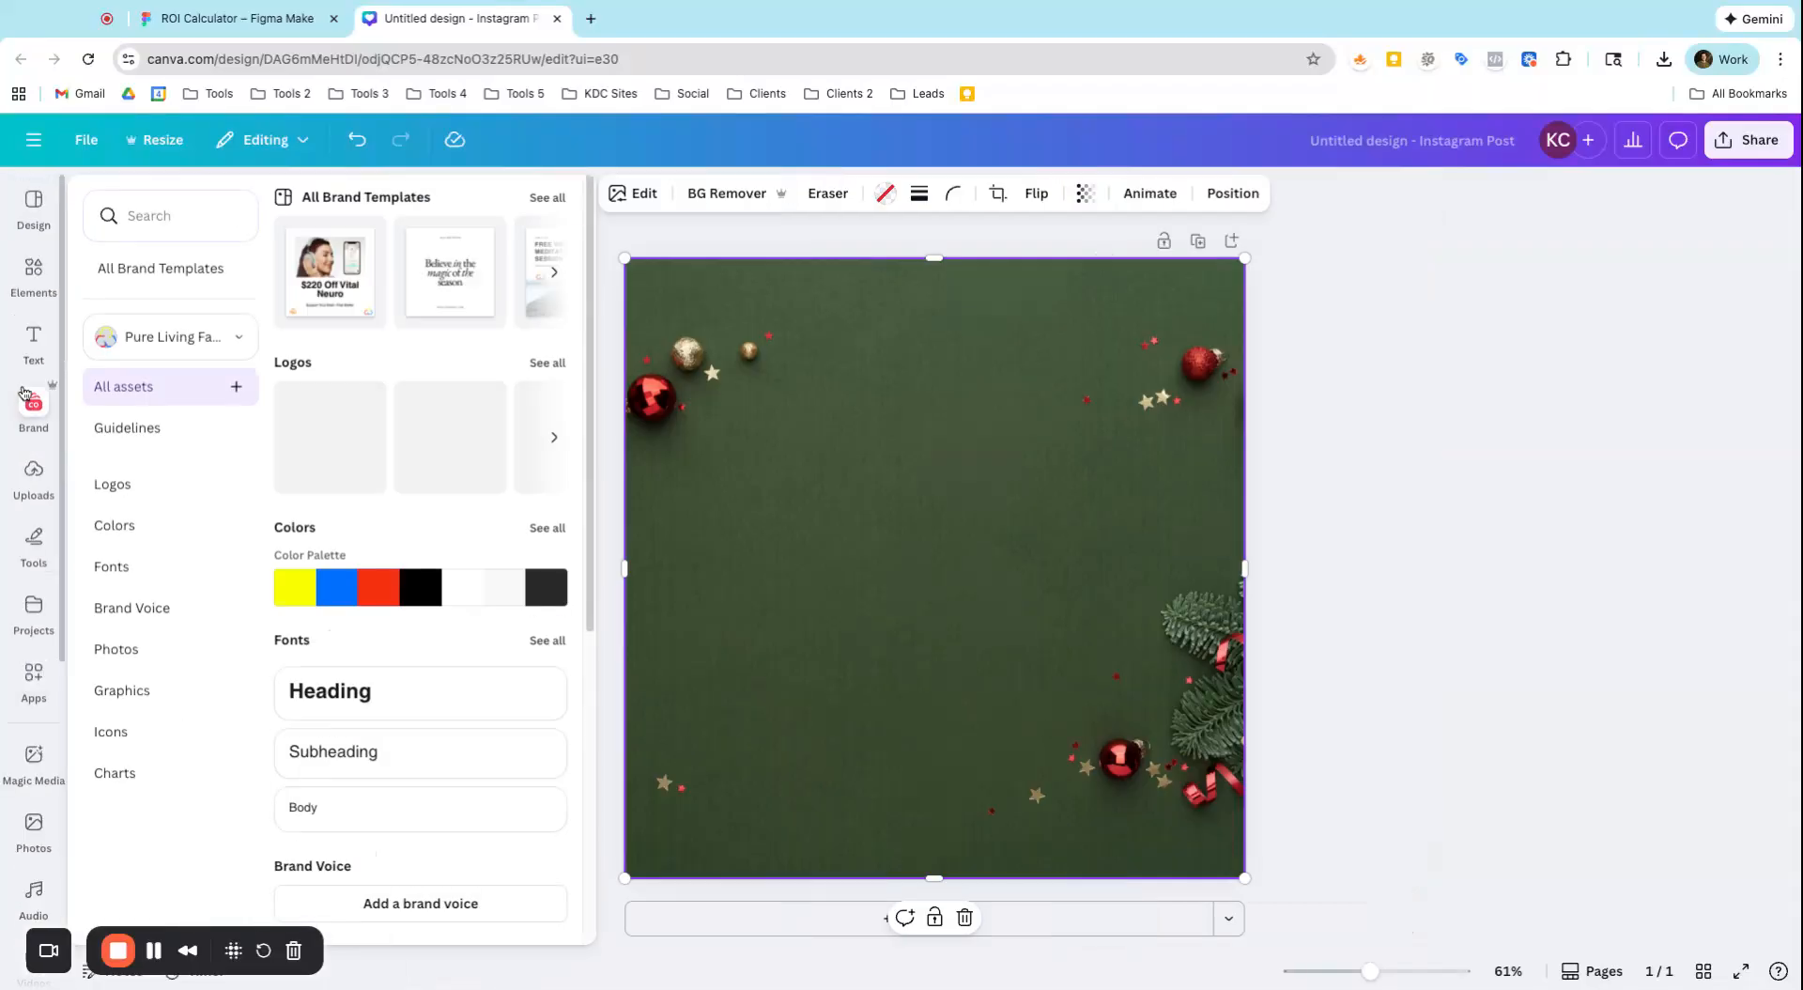
Search the text styles for christmas, then add the recently used GREEN LIT text combination and centre it over the photo
click(34, 333)
scroll(306, 600, down, 5)
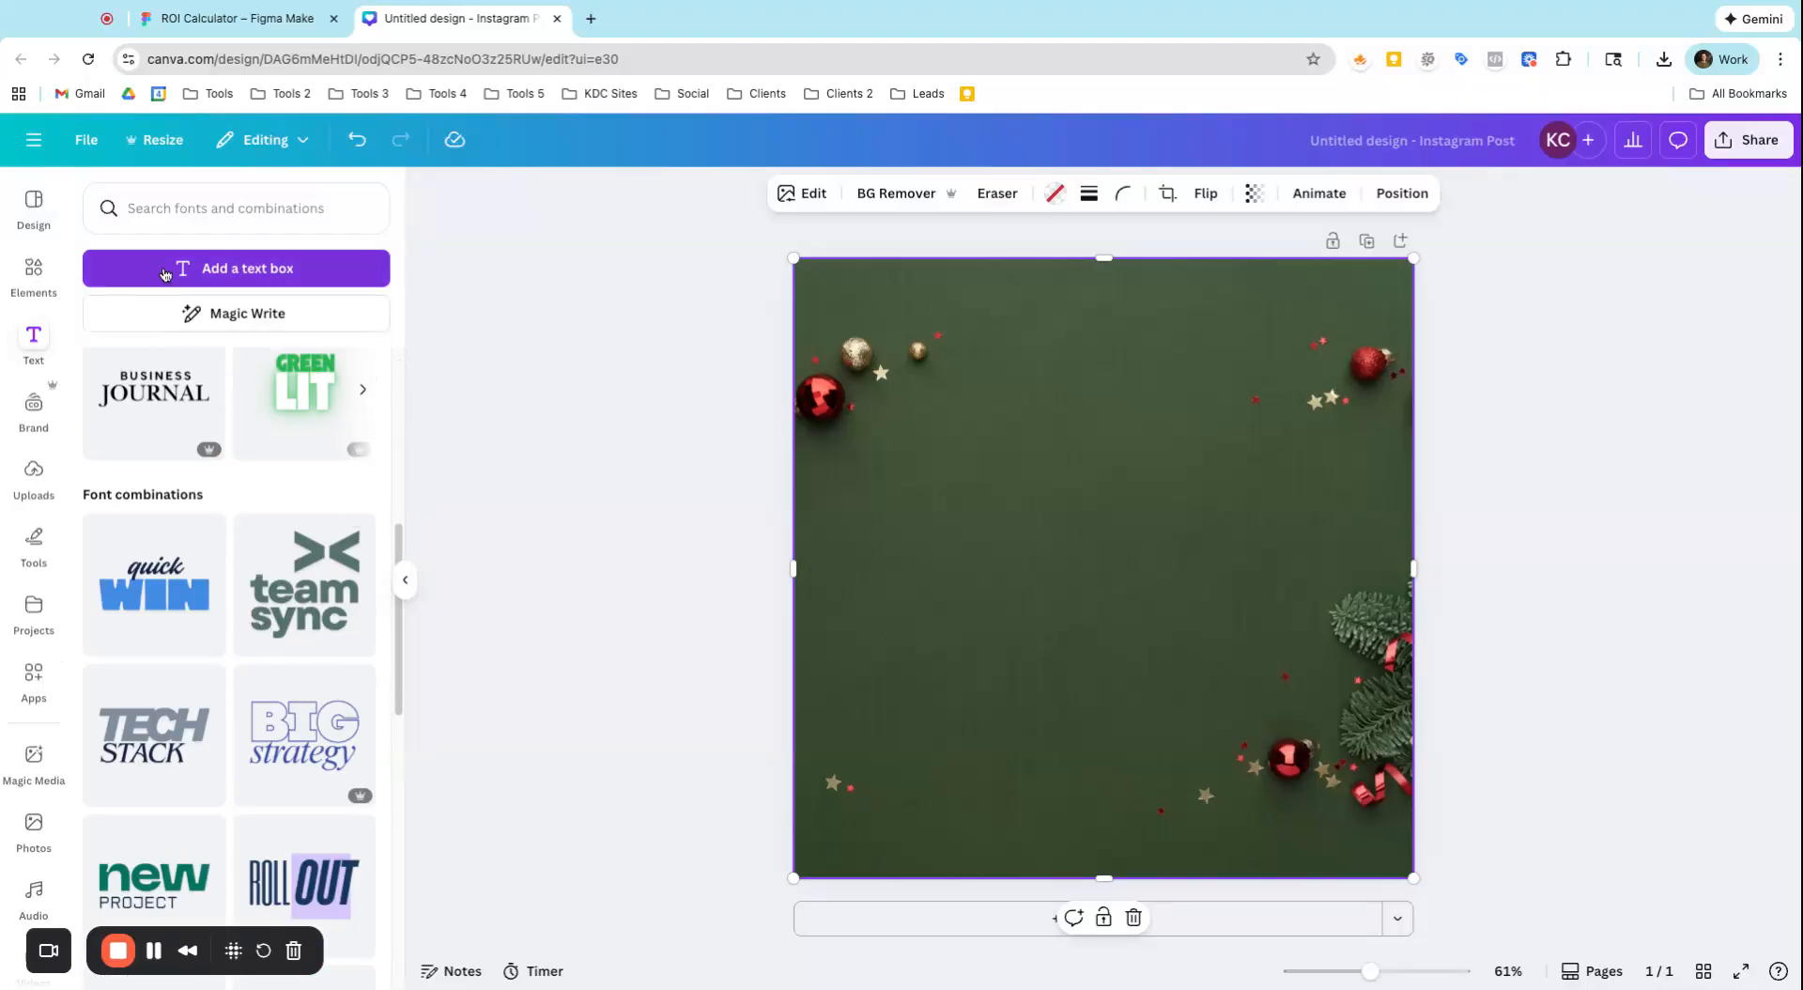
click(160, 221)
text(chrism)
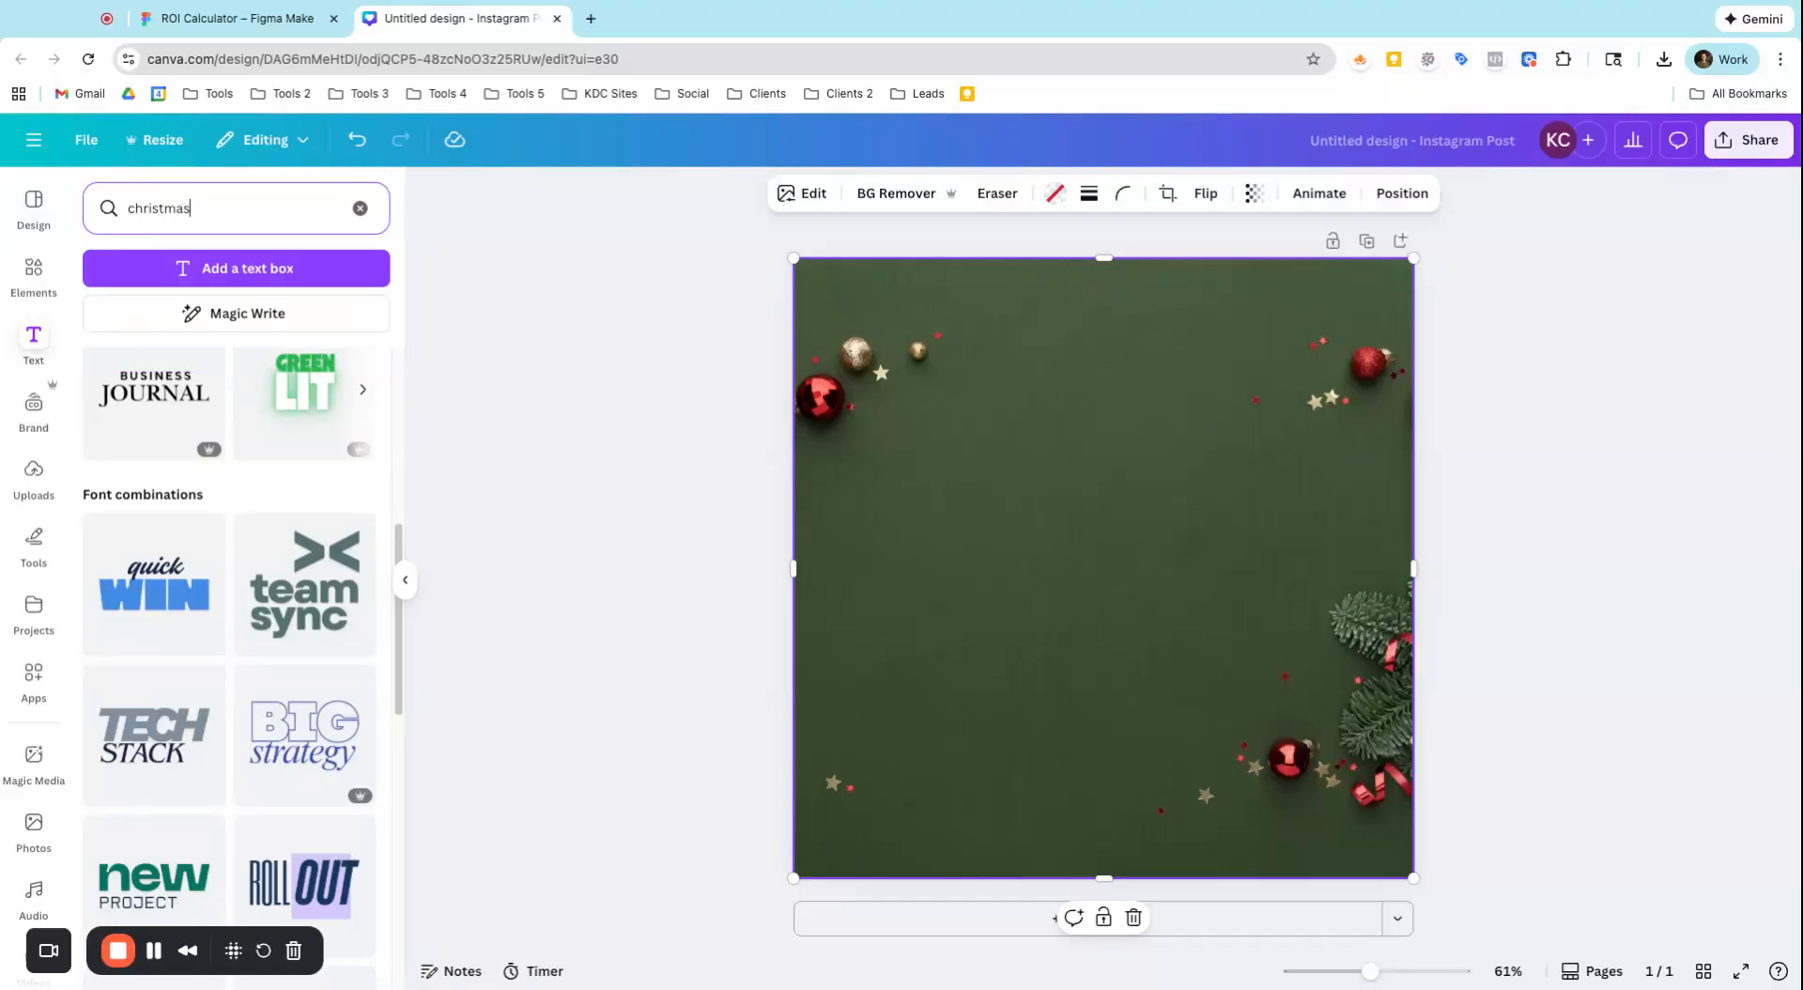
key(Return)
scroll(286, 583, down, 4)
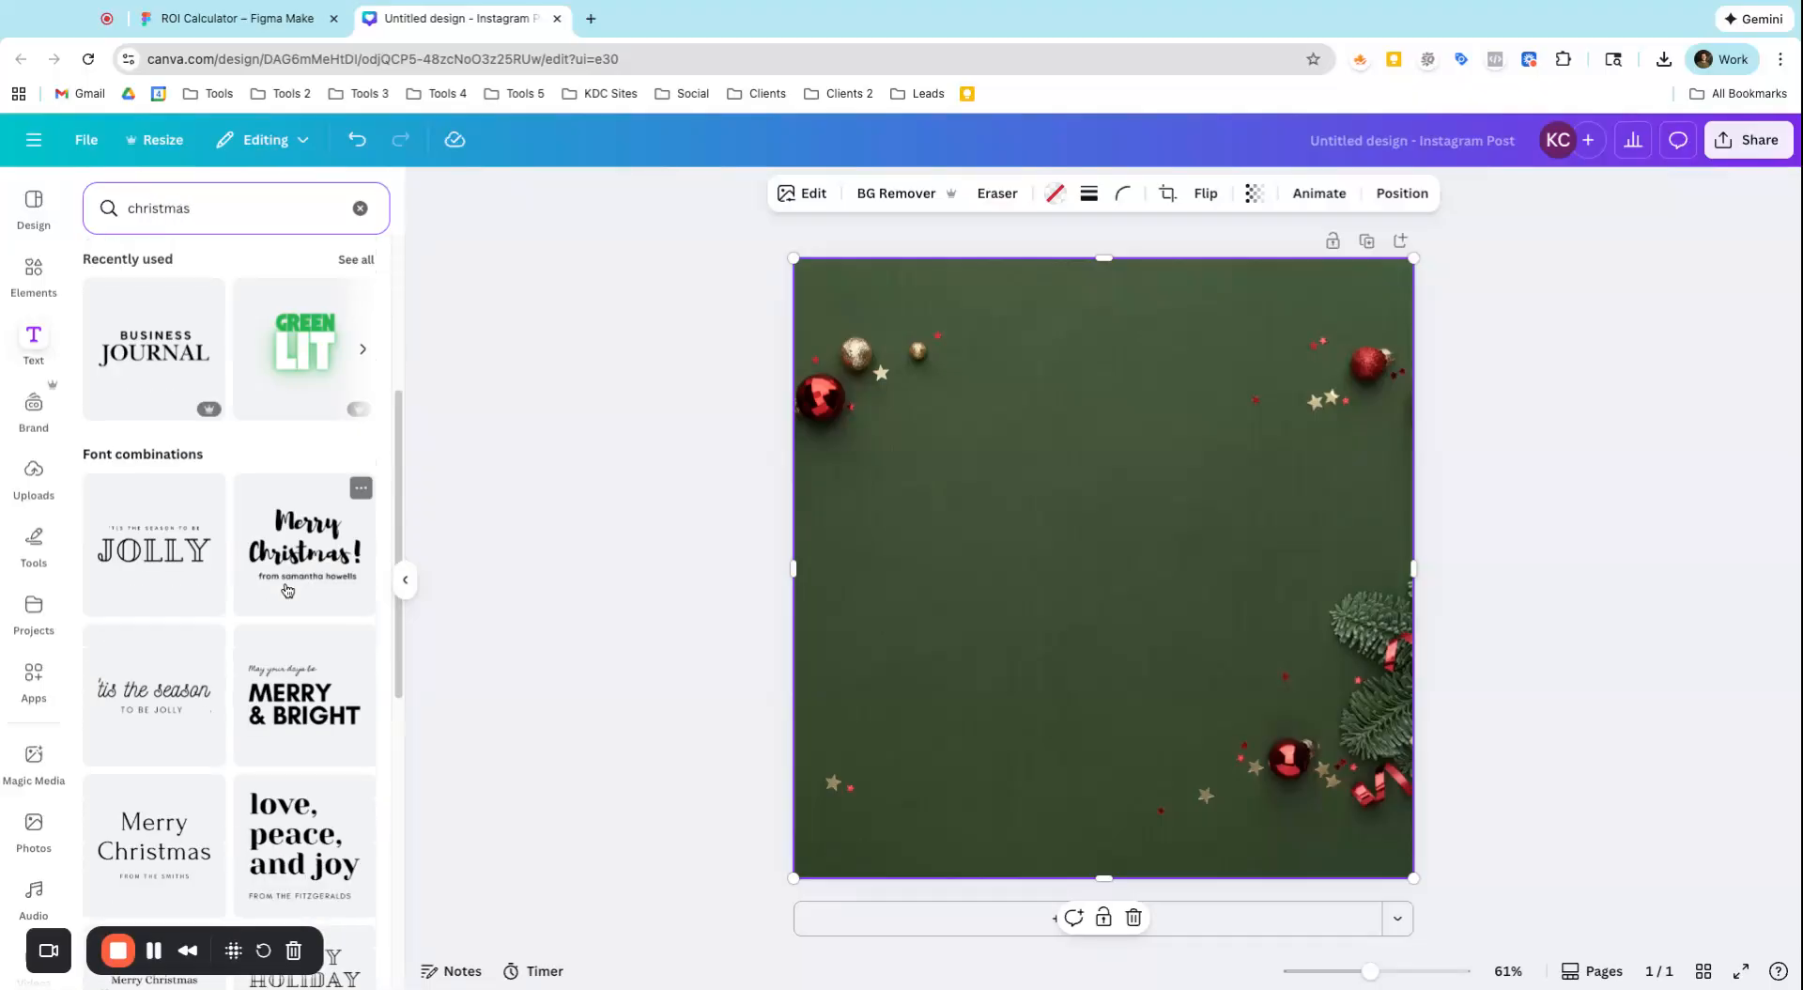
click(299, 365)
drag(856, 482, 731, 438)
drag(938, 520, 1011, 554)
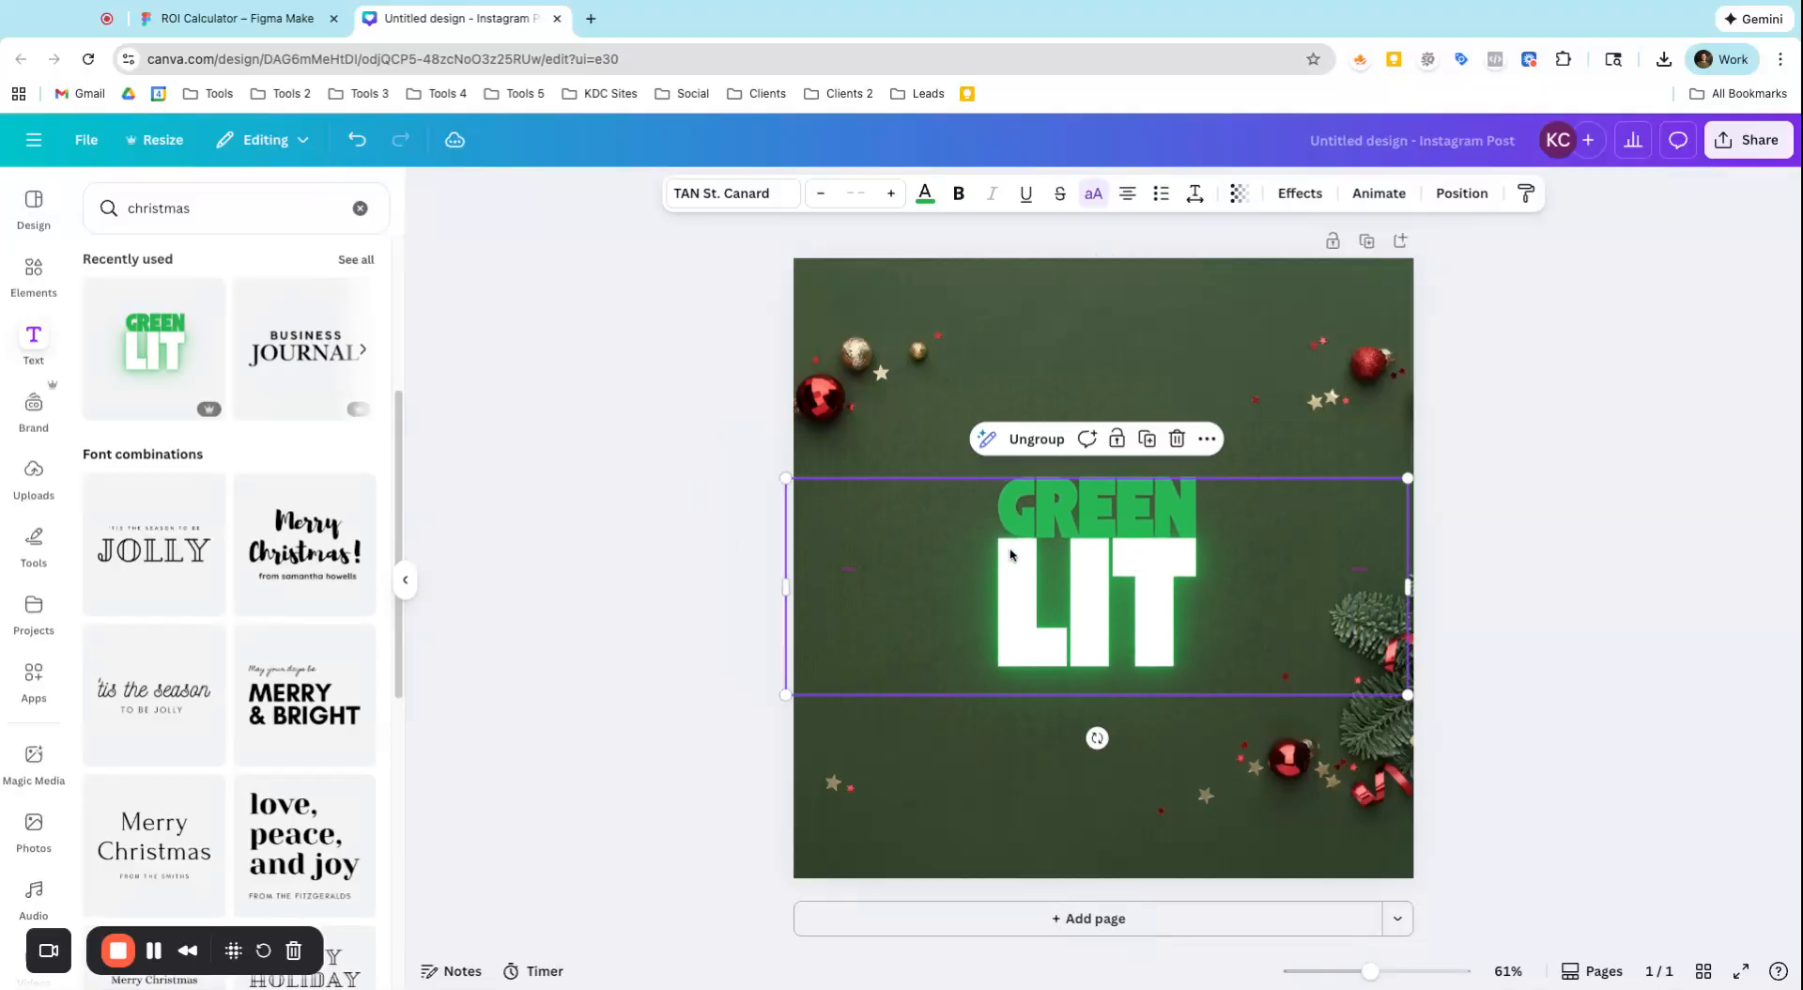
Resize the photo grid to cover about the upper three quarters of the page, aligned to its top and left edges
click(1096, 274)
drag(1098, 256, 1101, 395)
mouse_move(927, 501)
mouse_down()
mouse_move(960, 396)
mouse_move(925, 361)
mouse_move(927, 500)
mouse_up()
drag(786, 499, 793, 498)
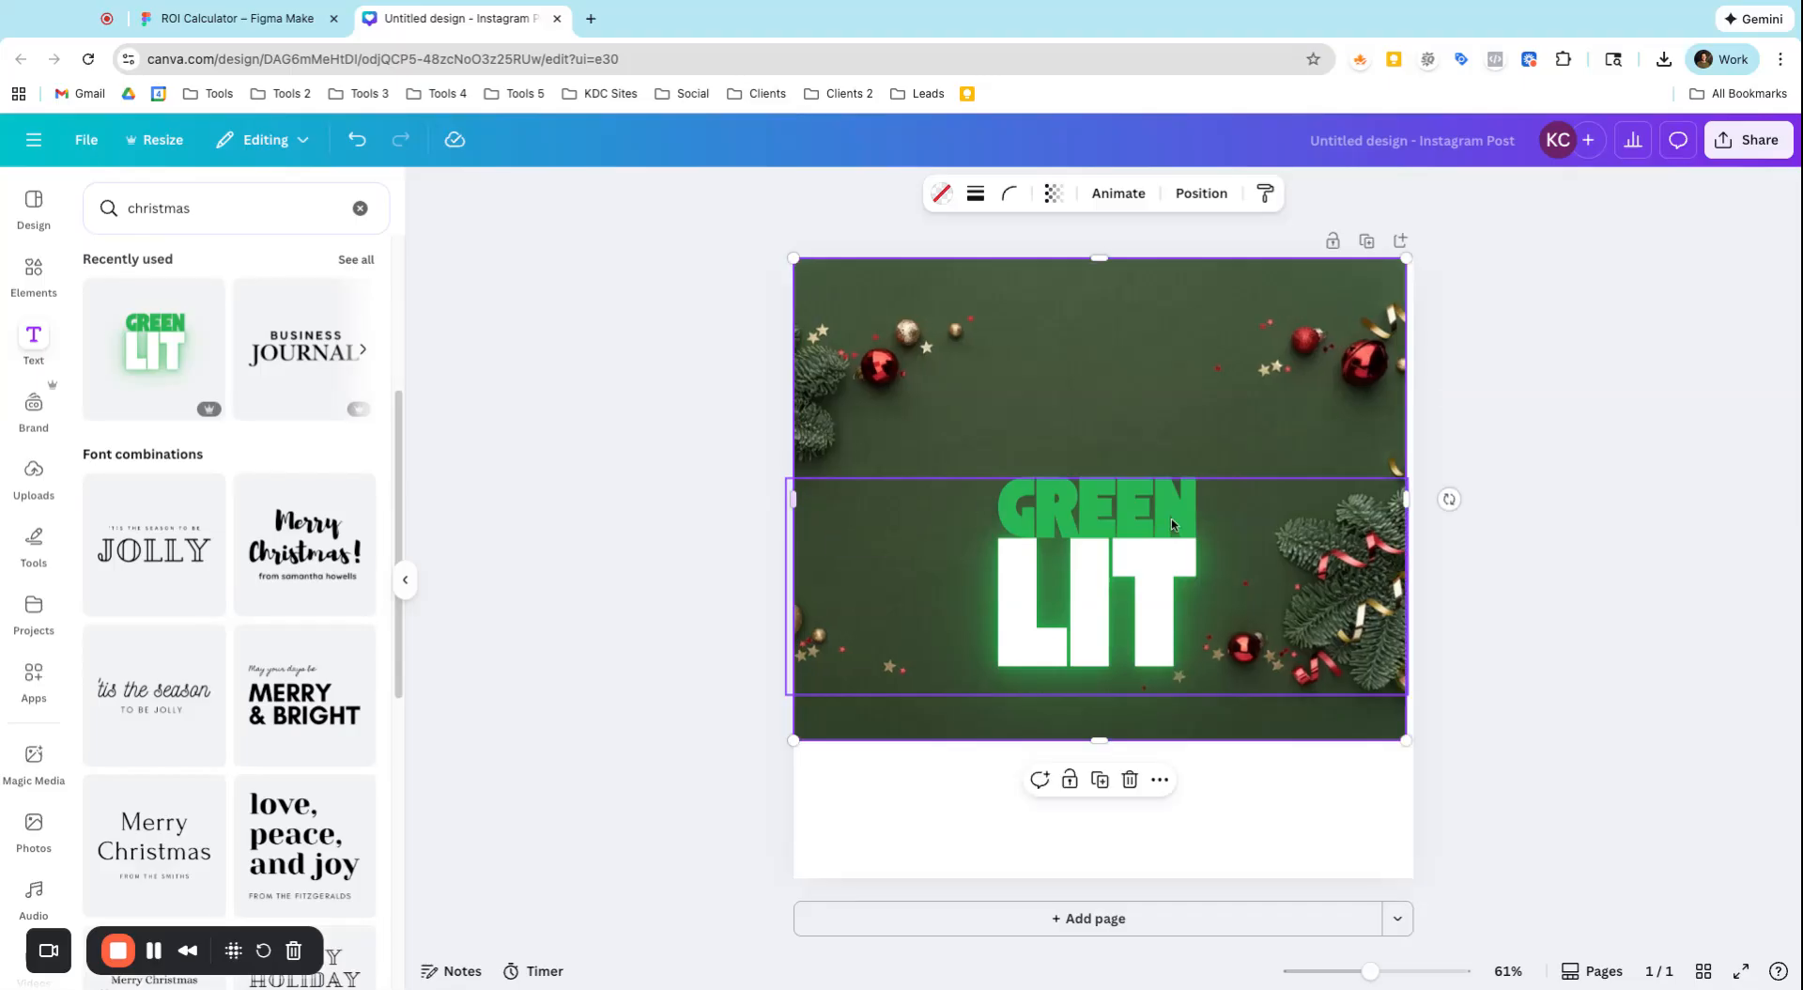
Stretch the photo grid to the full 1,080 page width with a height of 686, and place the GREEN LIT text in the white area below
mouse_move(1125, 575)
mouse_down()
mouse_move(1144, 652)
mouse_move(1160, 575)
mouse_move(1125, 575)
mouse_up()
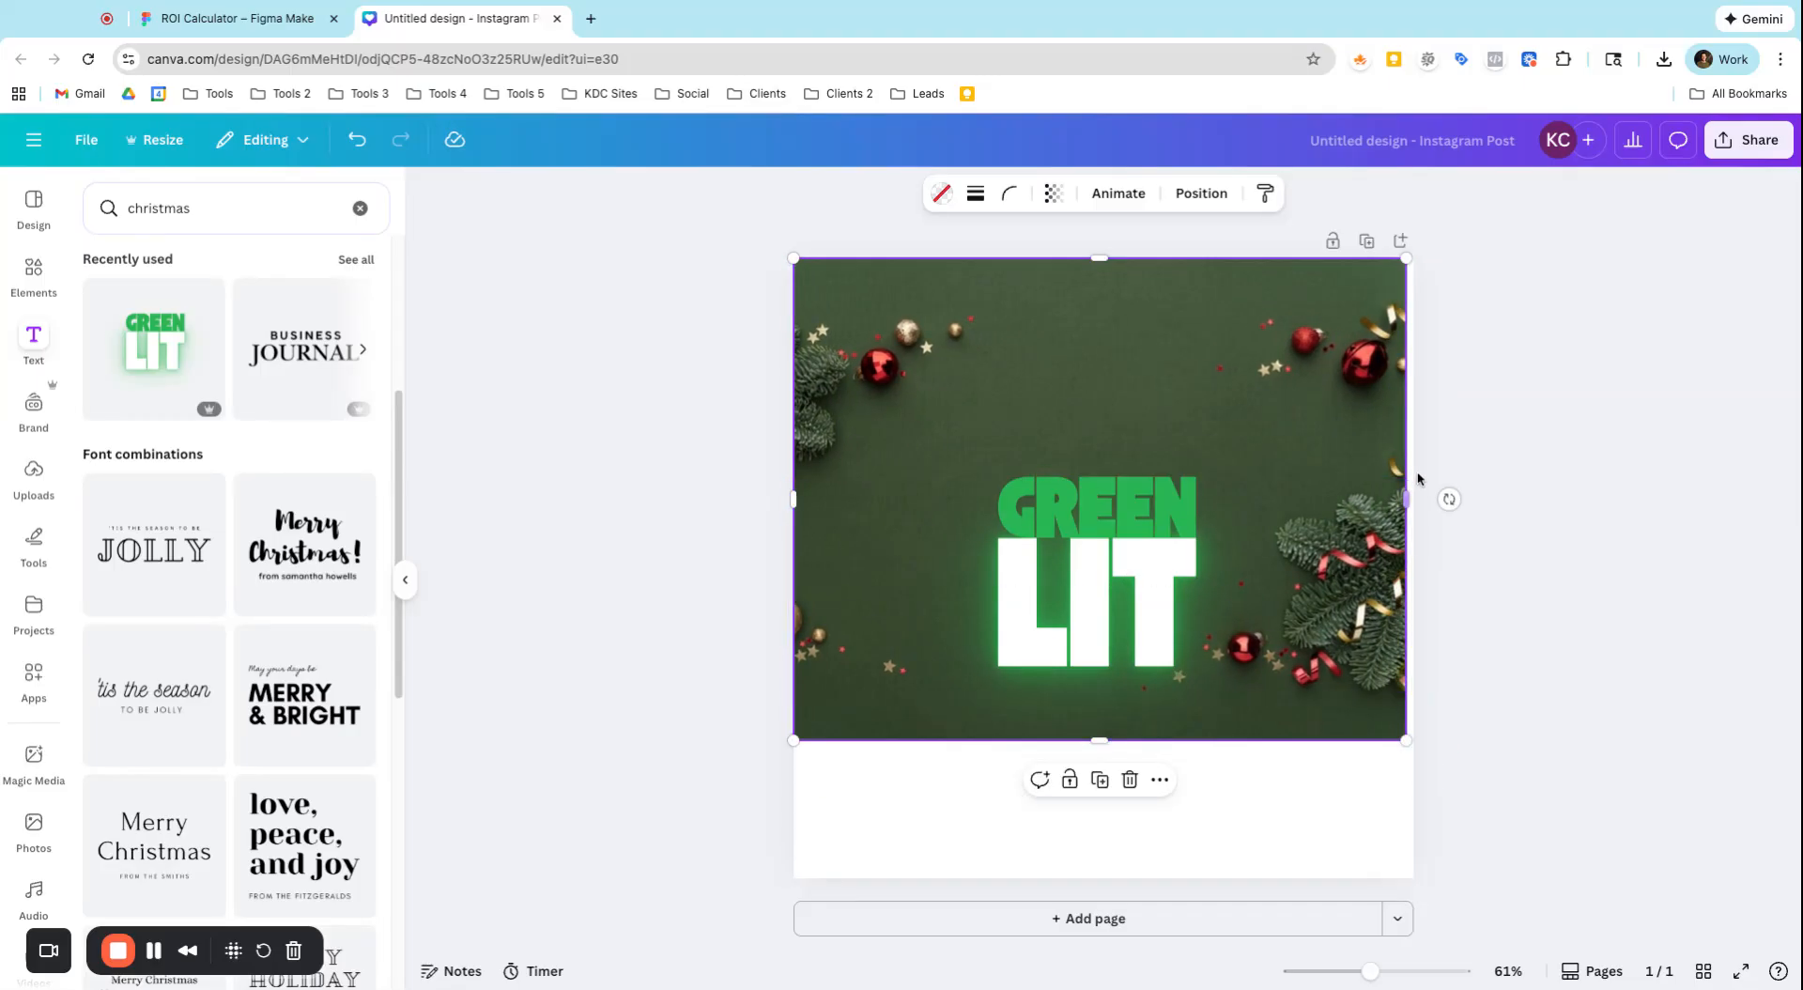
drag(1406, 491, 1415, 498)
drag(1095, 562, 1091, 651)
click(967, 615)
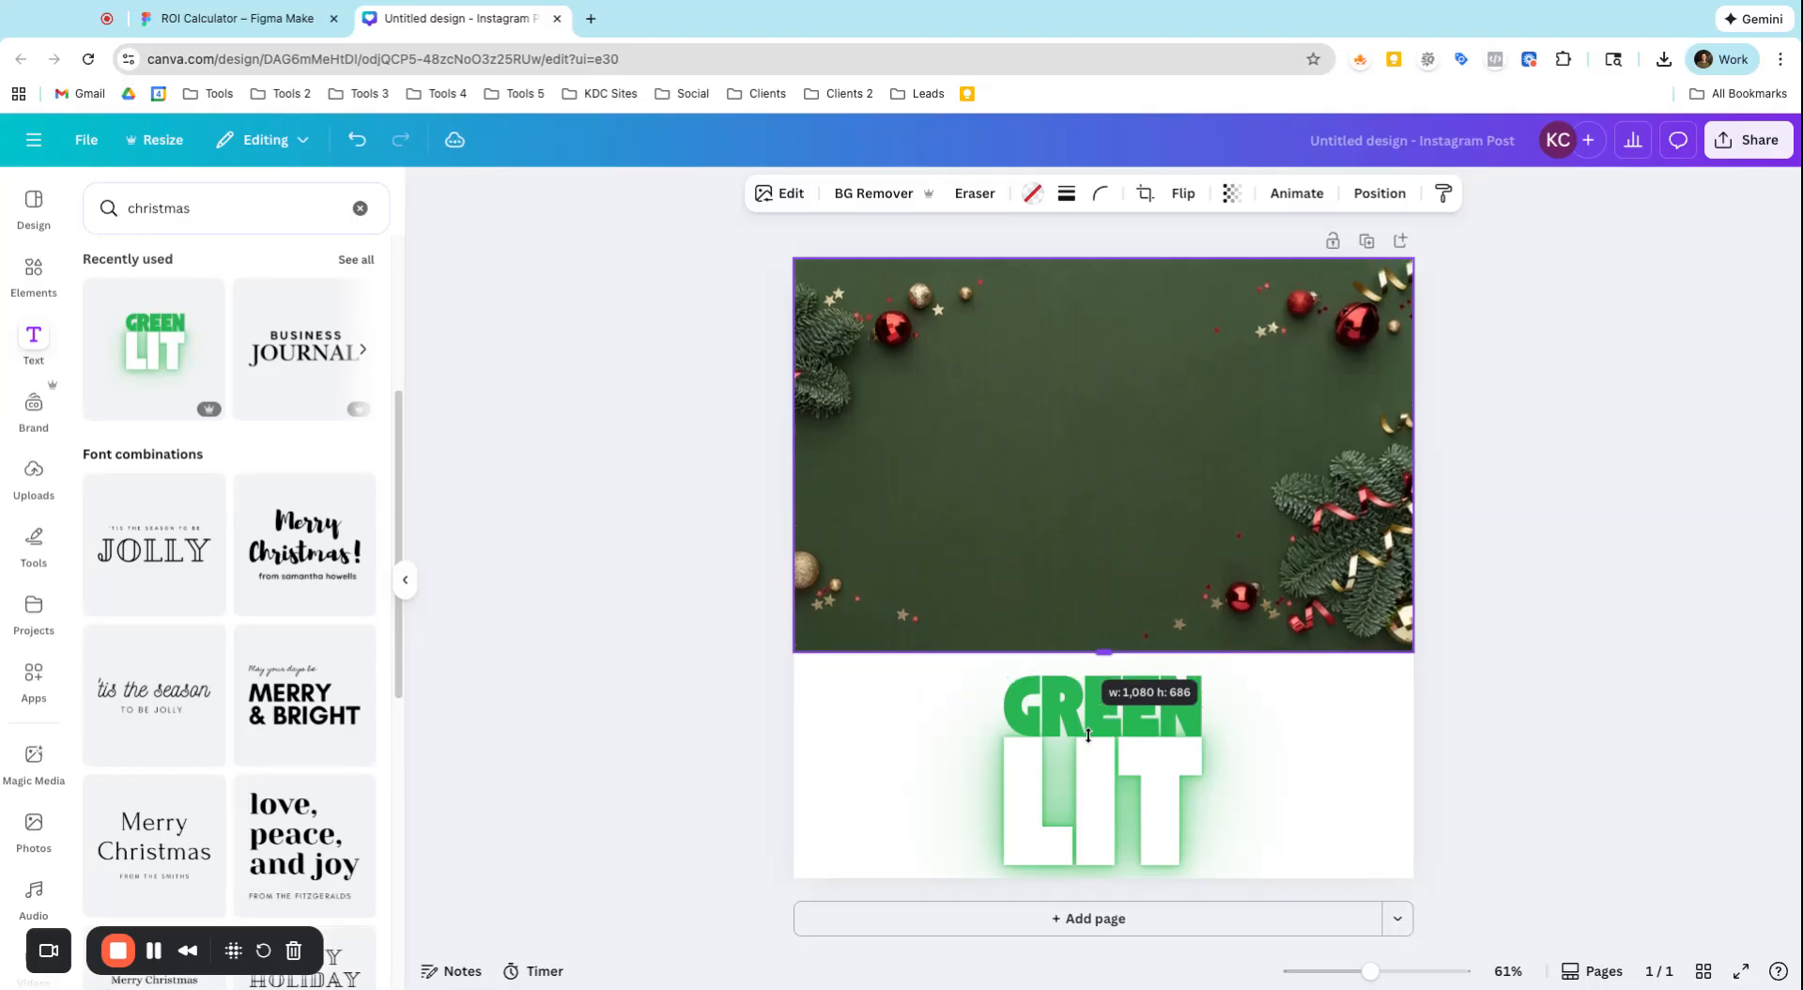
click(1108, 770)
drag(1108, 770, 1108, 754)
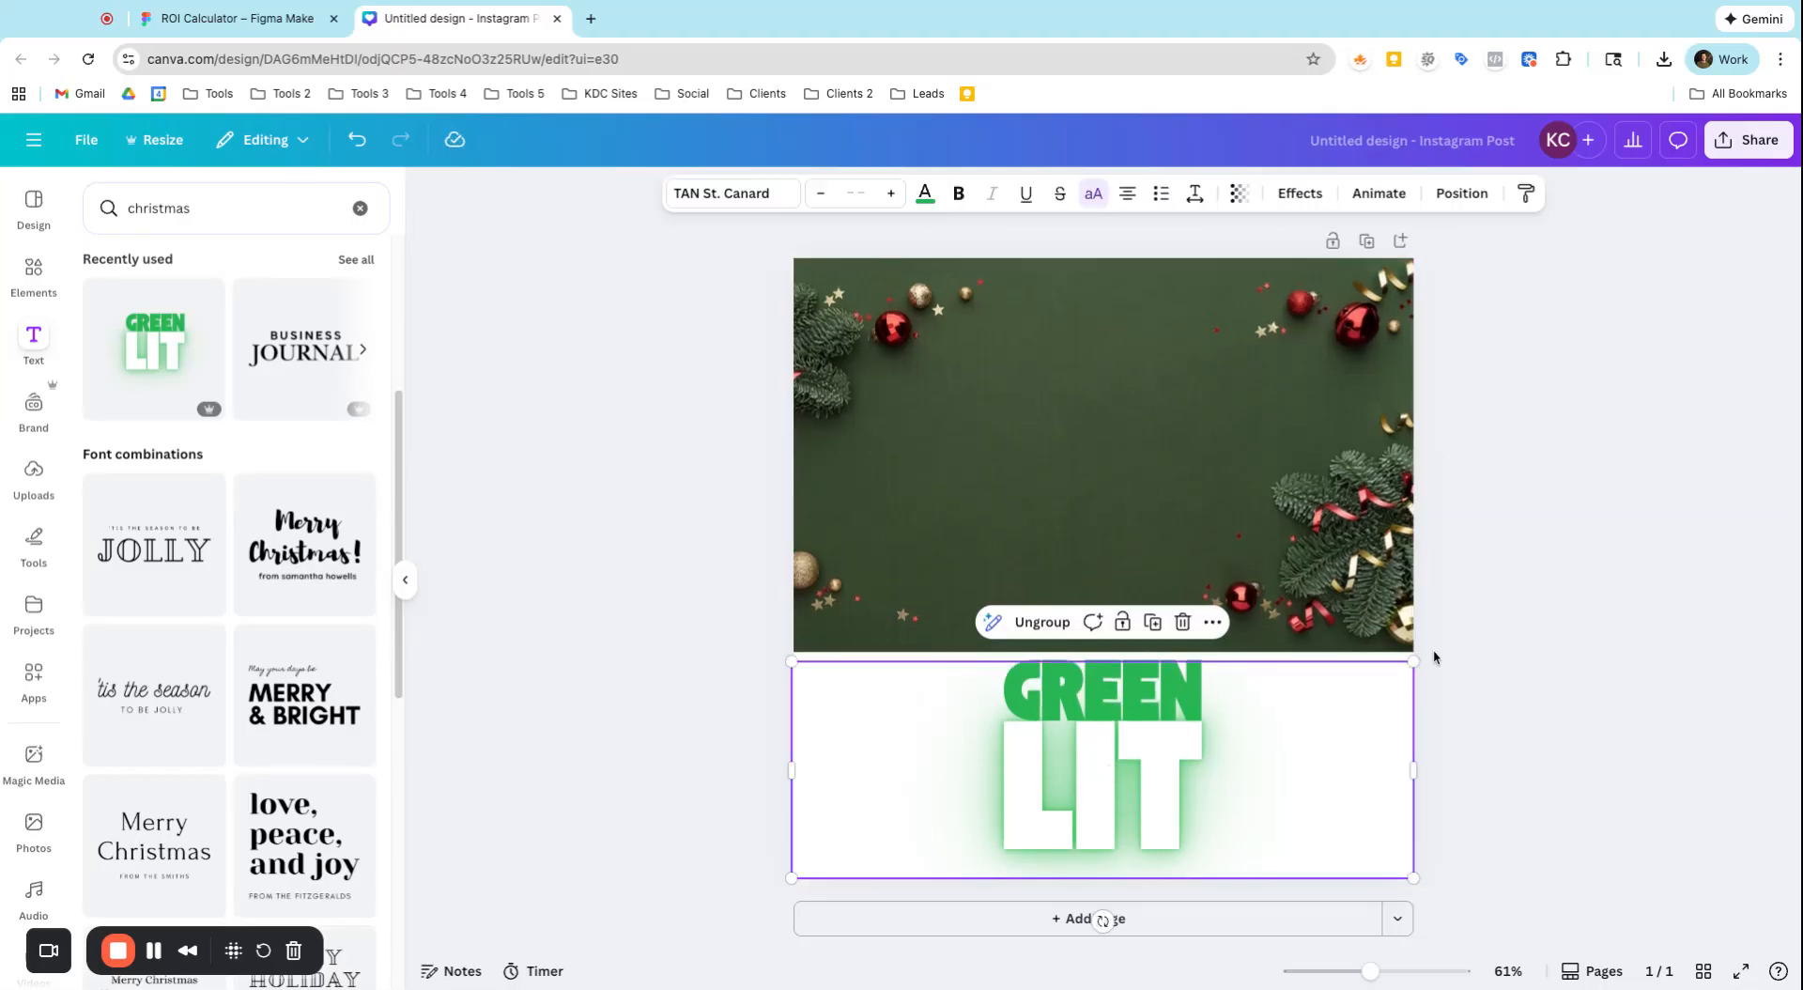
click(944, 495)
click(1047, 718)
click(1569, 458)
click(940, 520)
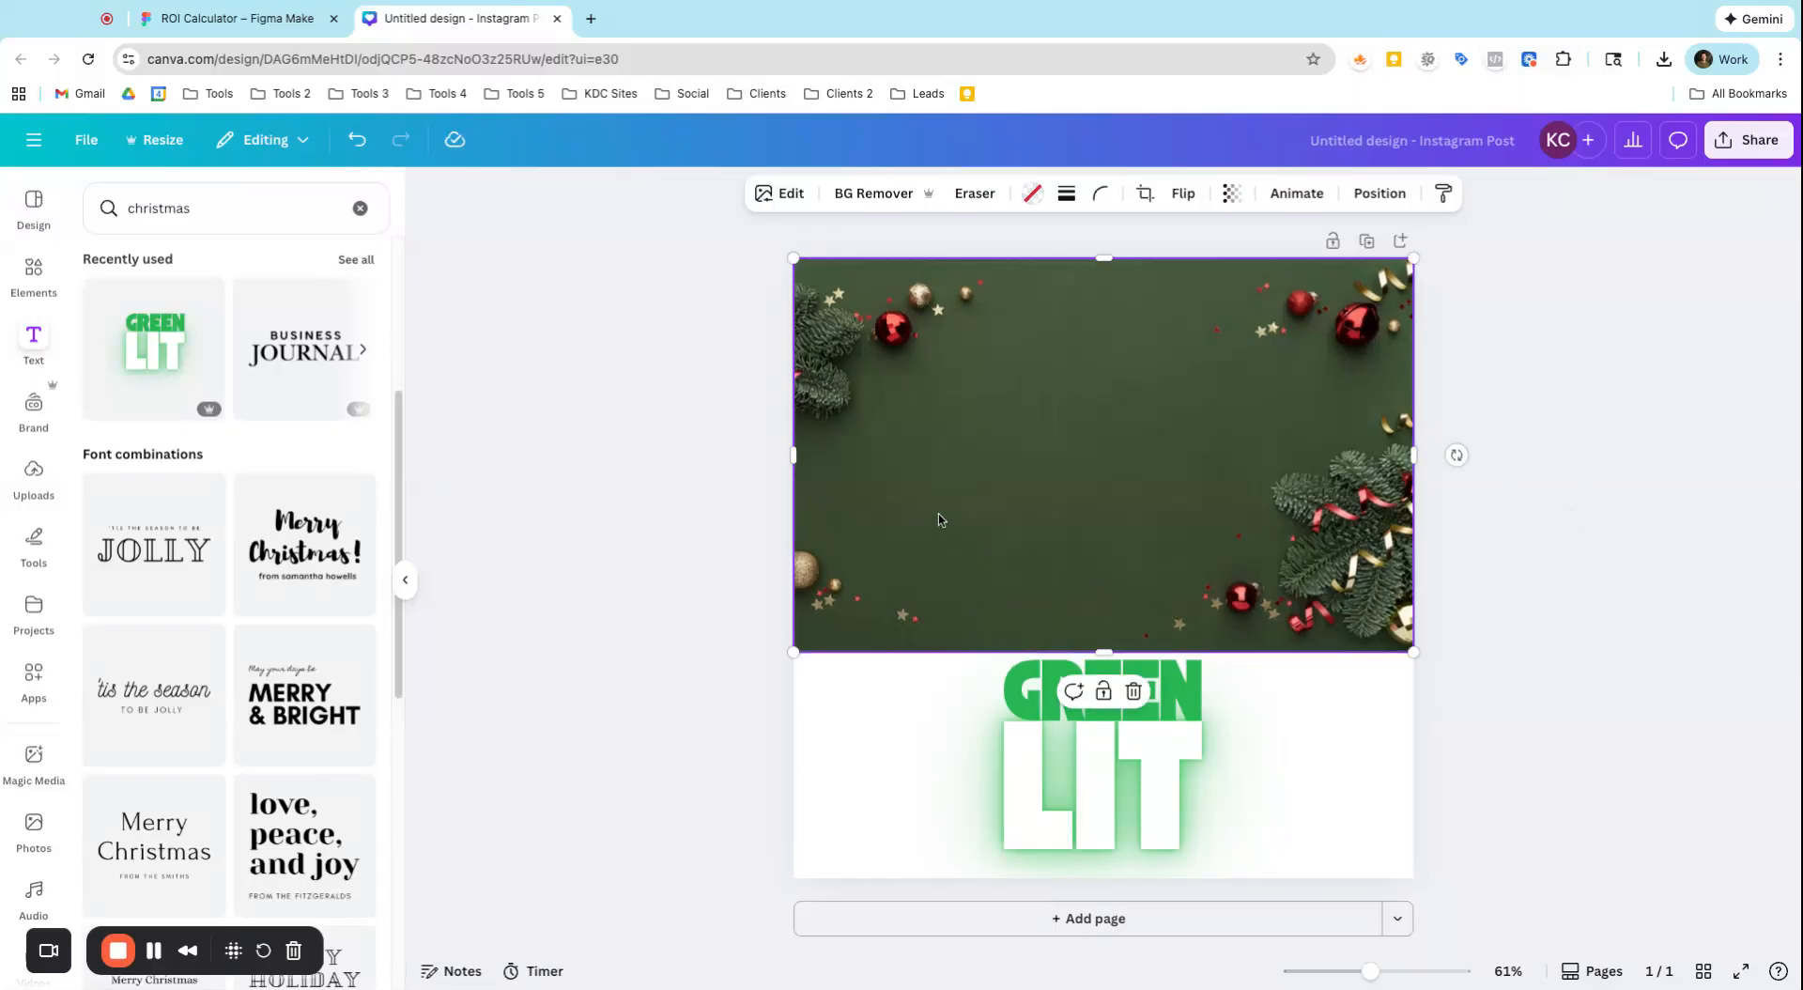
mouse_move(796, 454)
mouse_down()
mouse_move(1034, 454)
mouse_move(794, 455)
mouse_up()
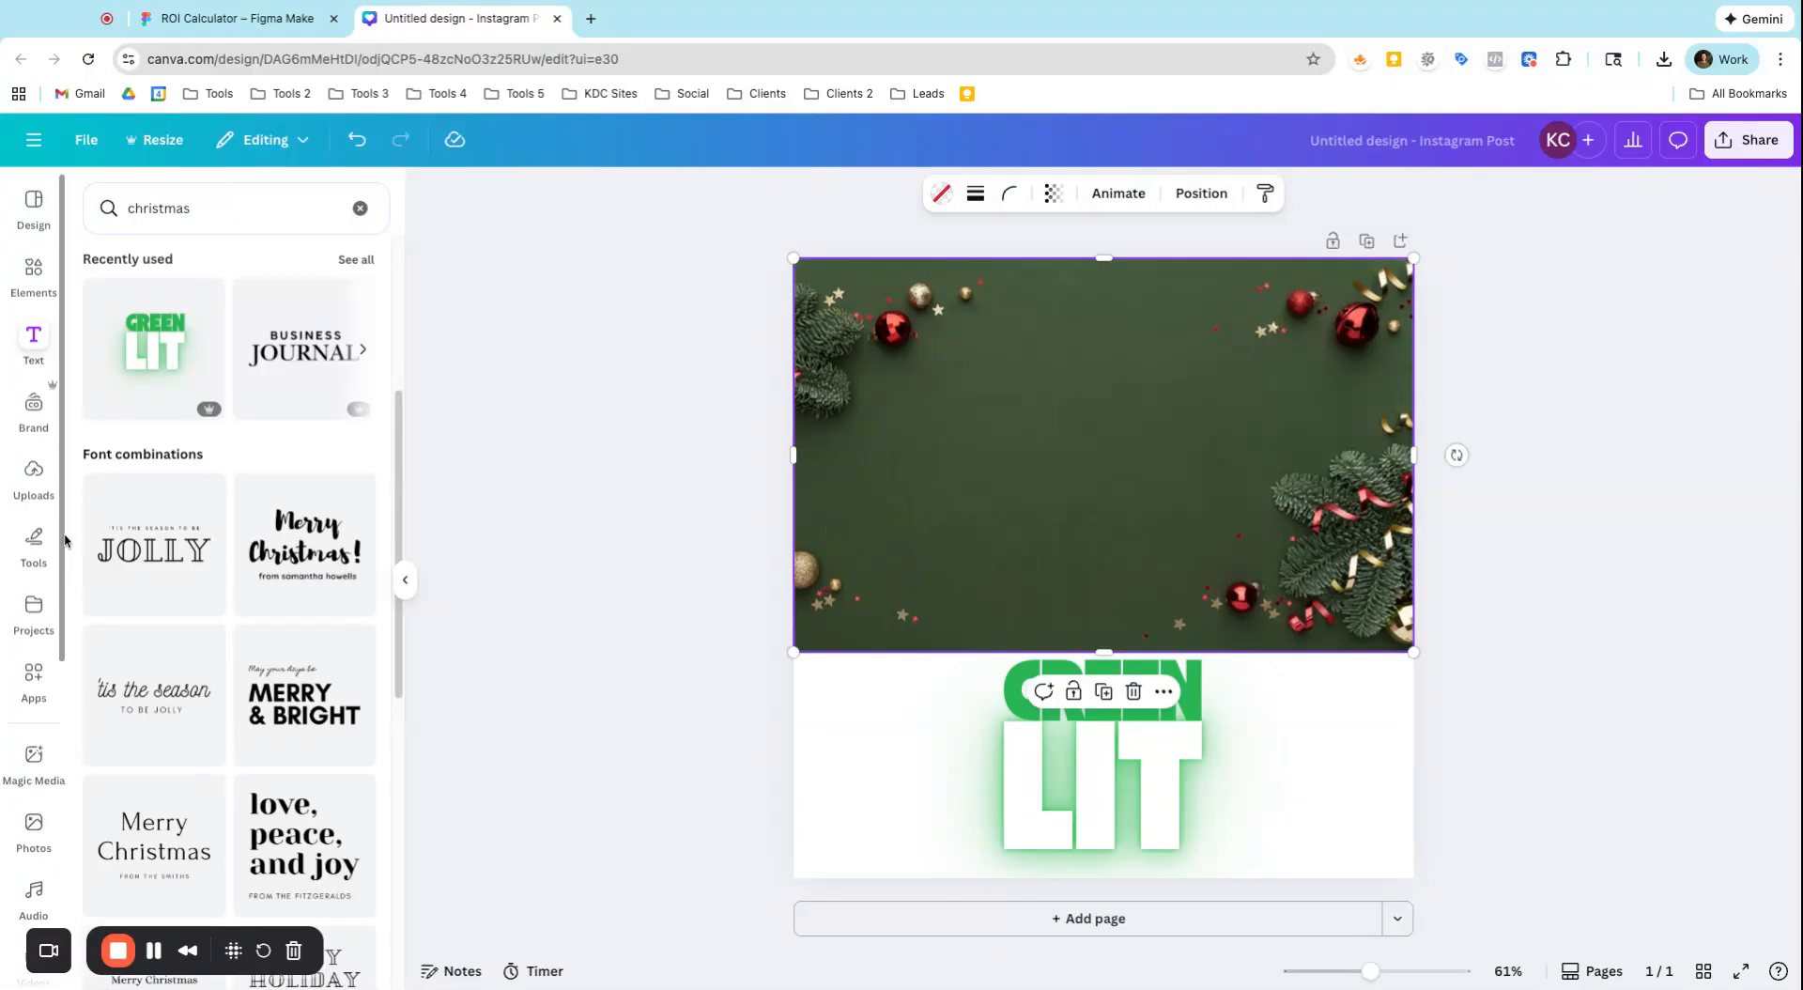
Browse the frame elements, examining the full basic shapes, devices and paper collections
click(34, 273)
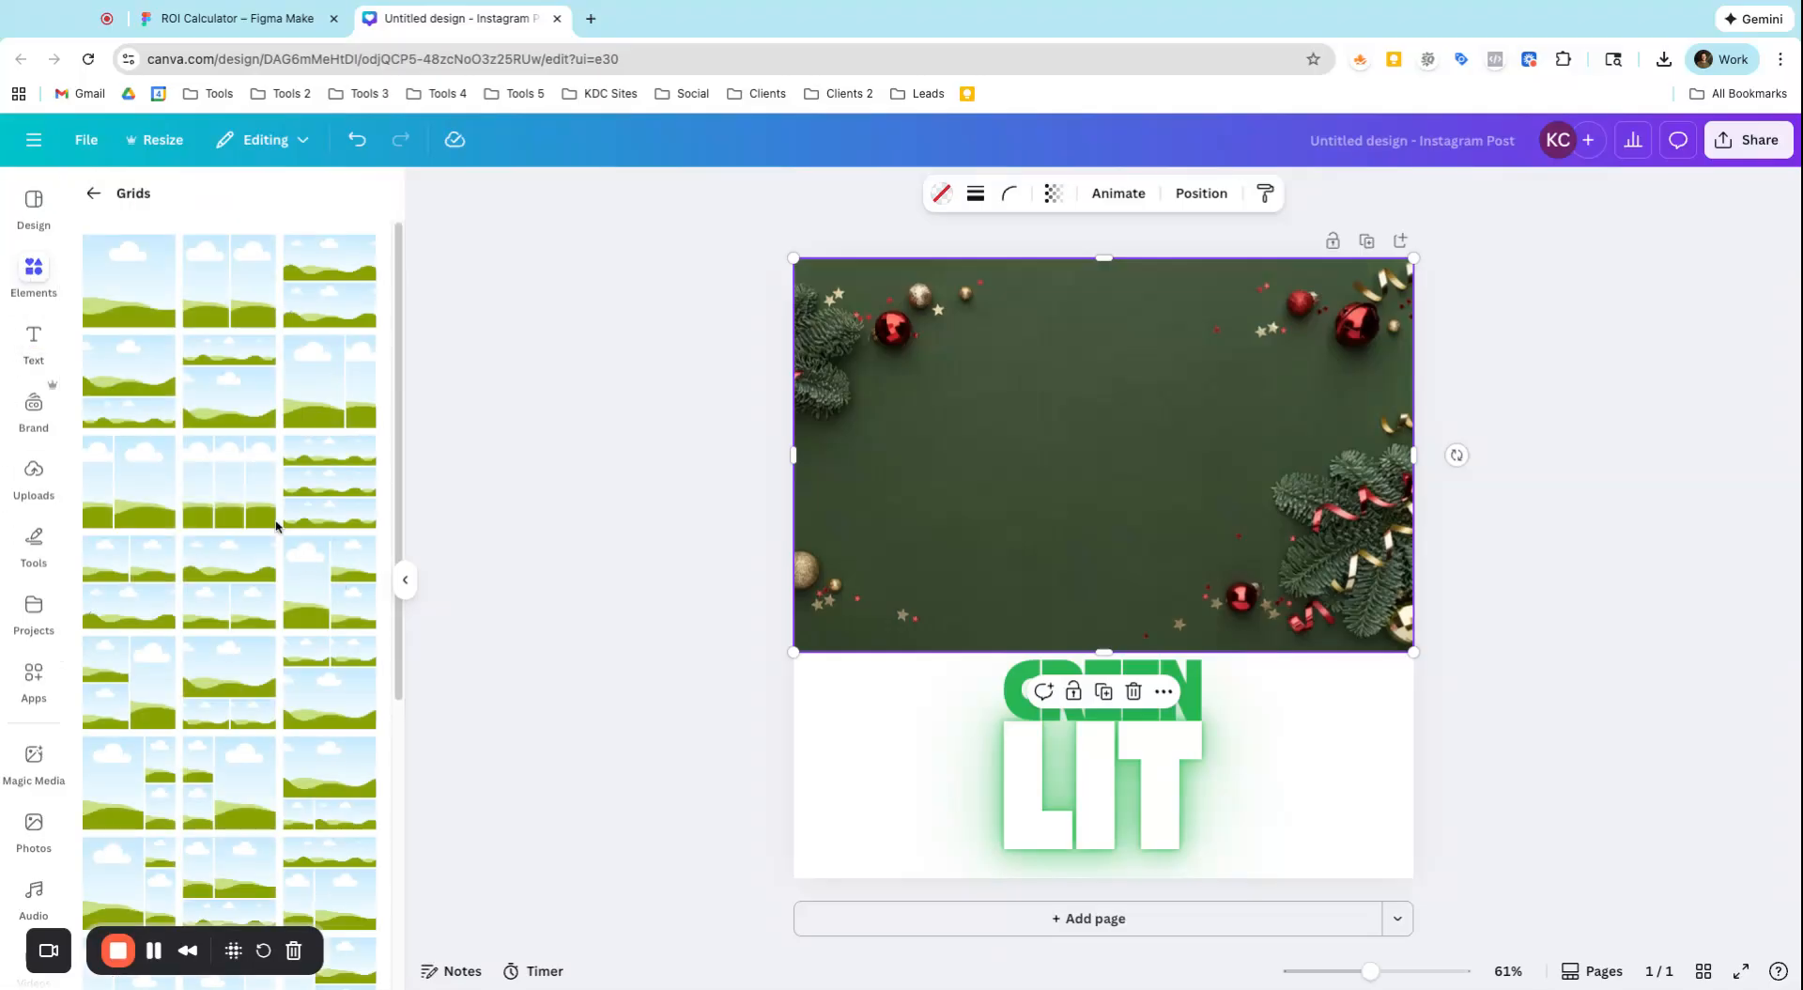
click(93, 196)
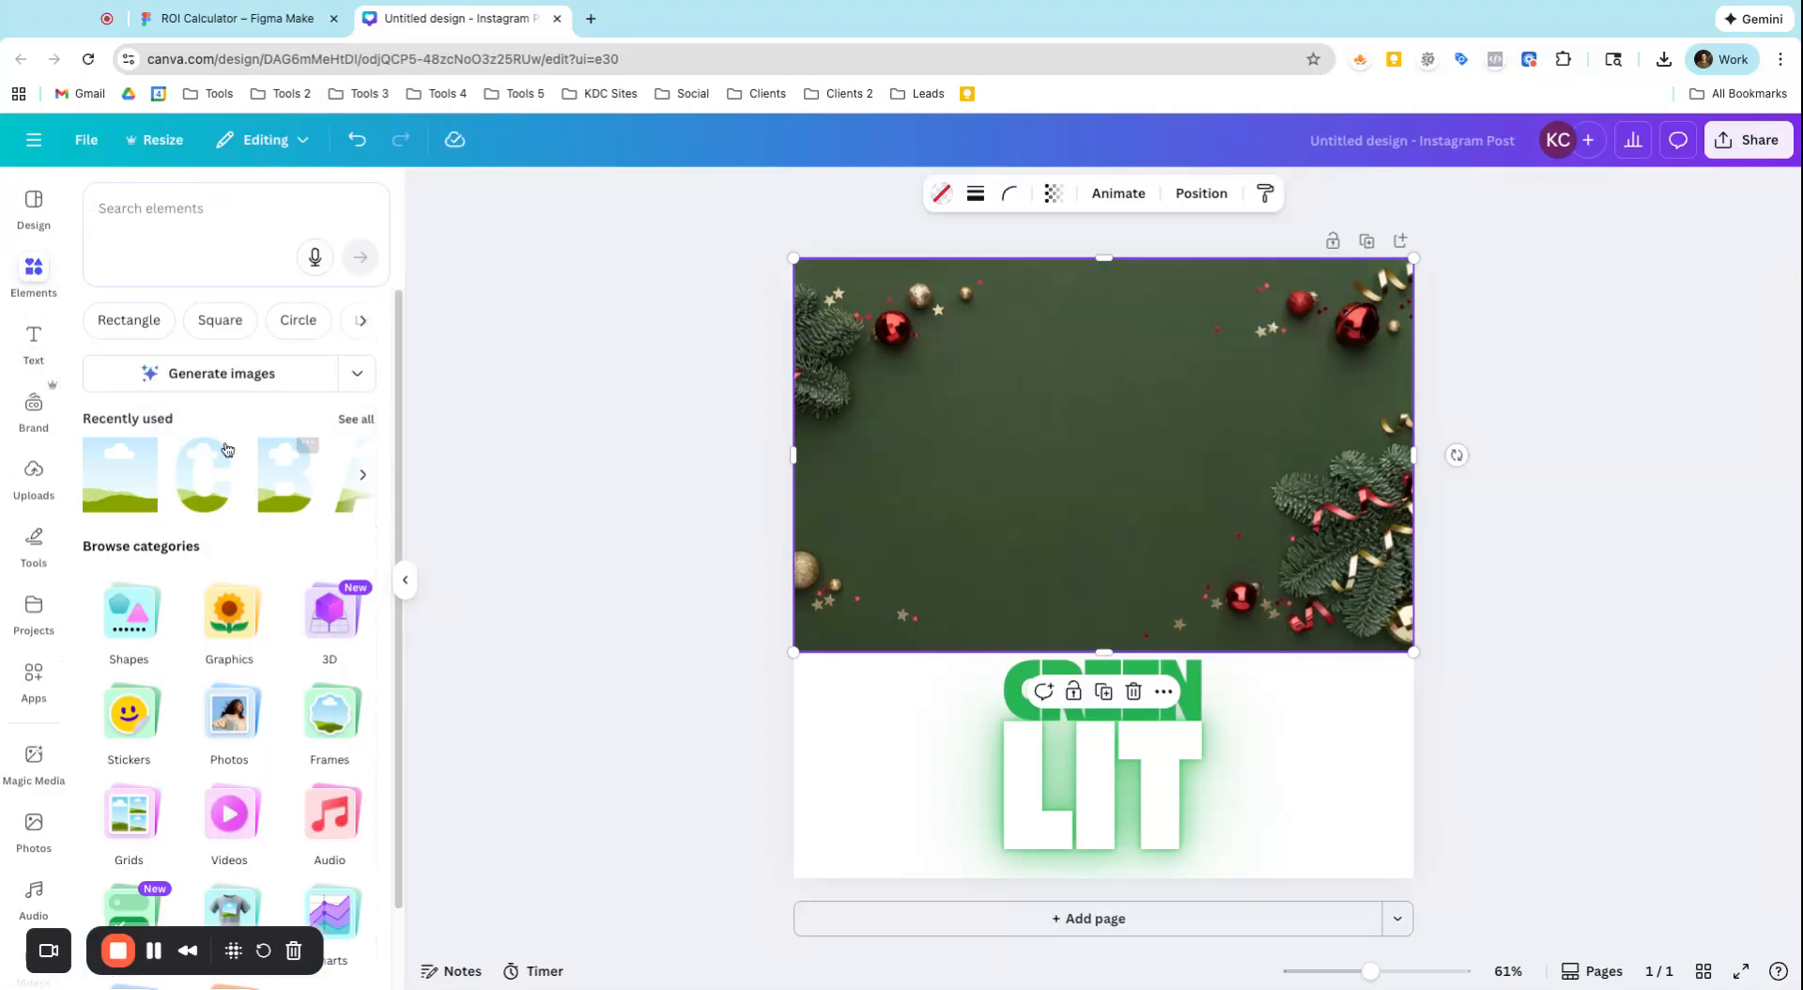
click(330, 709)
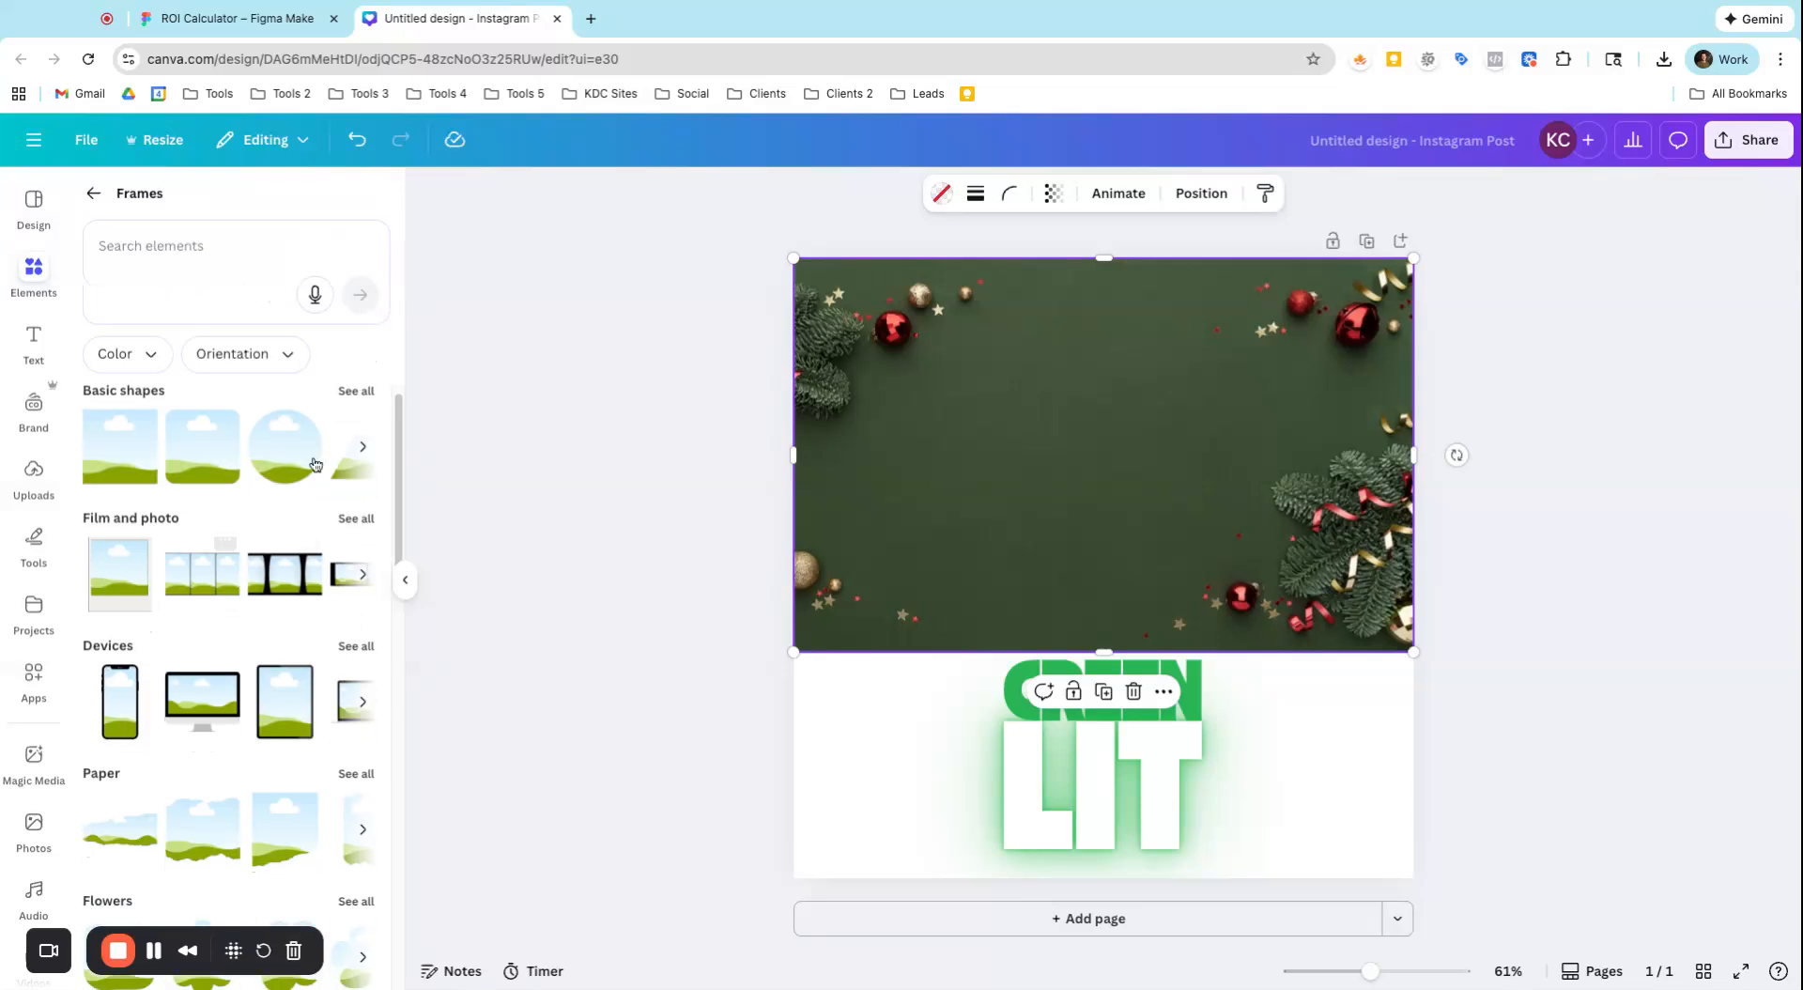
click(357, 402)
scroll(200, 423, down, 5)
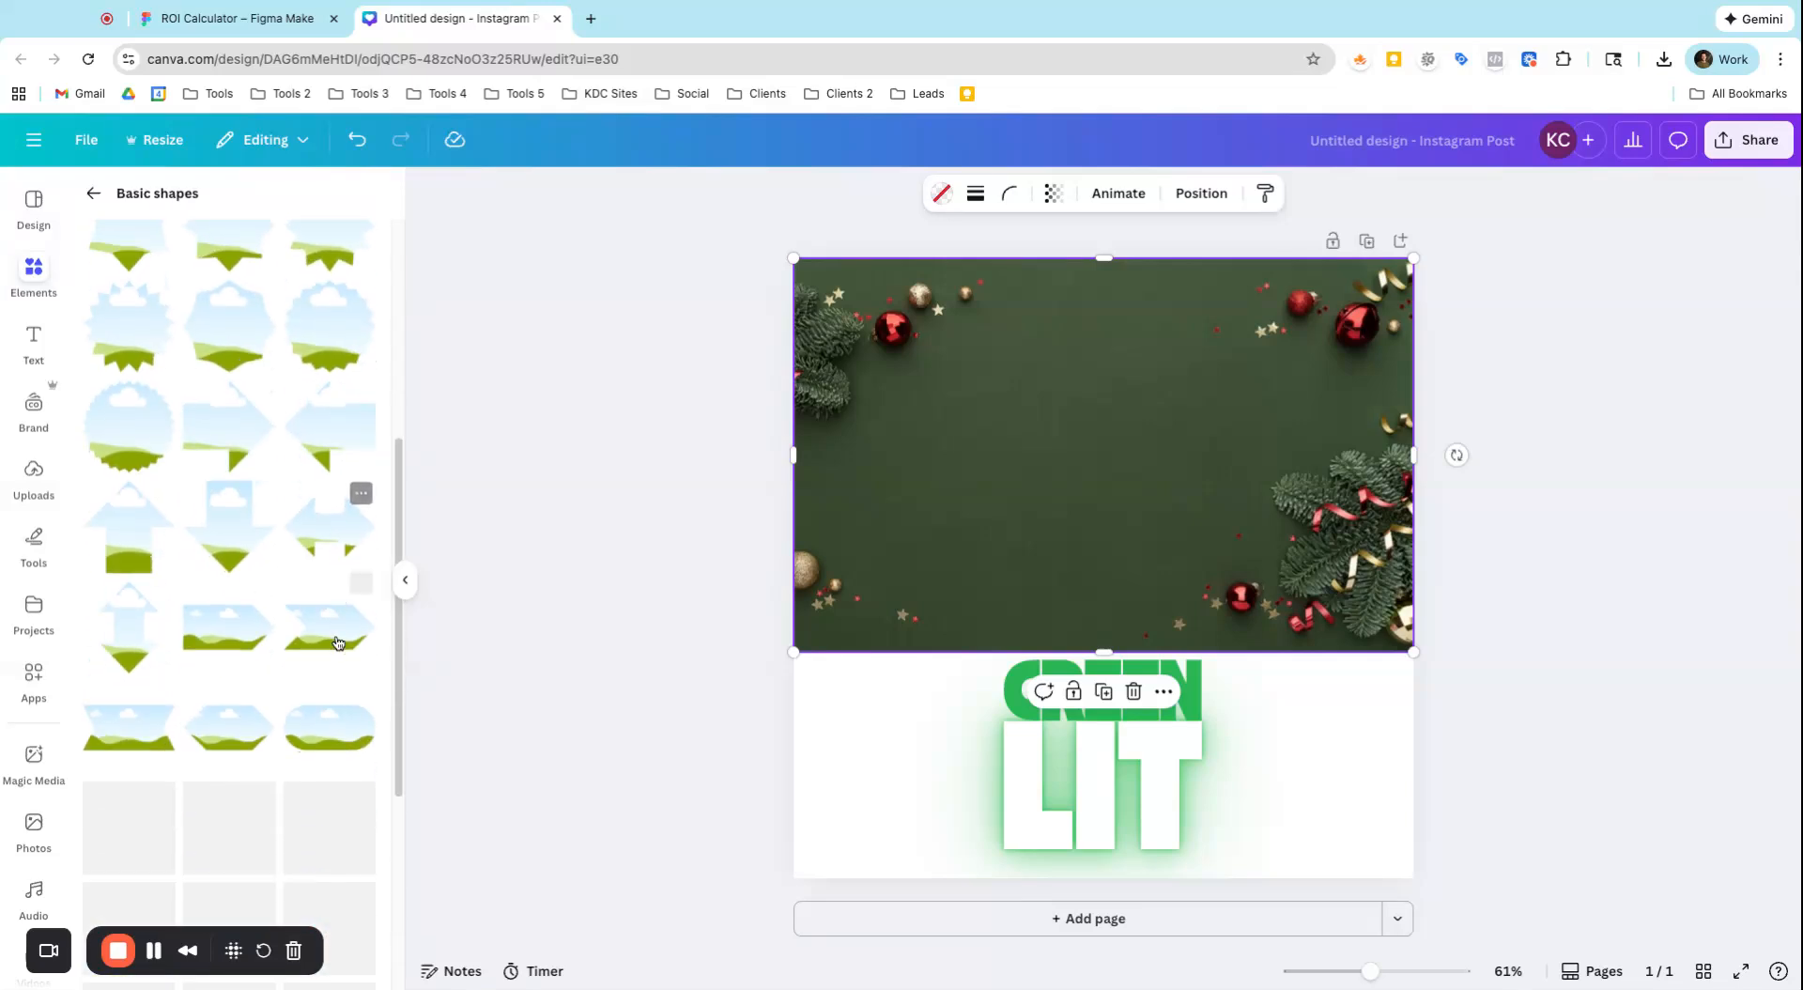
click(94, 195)
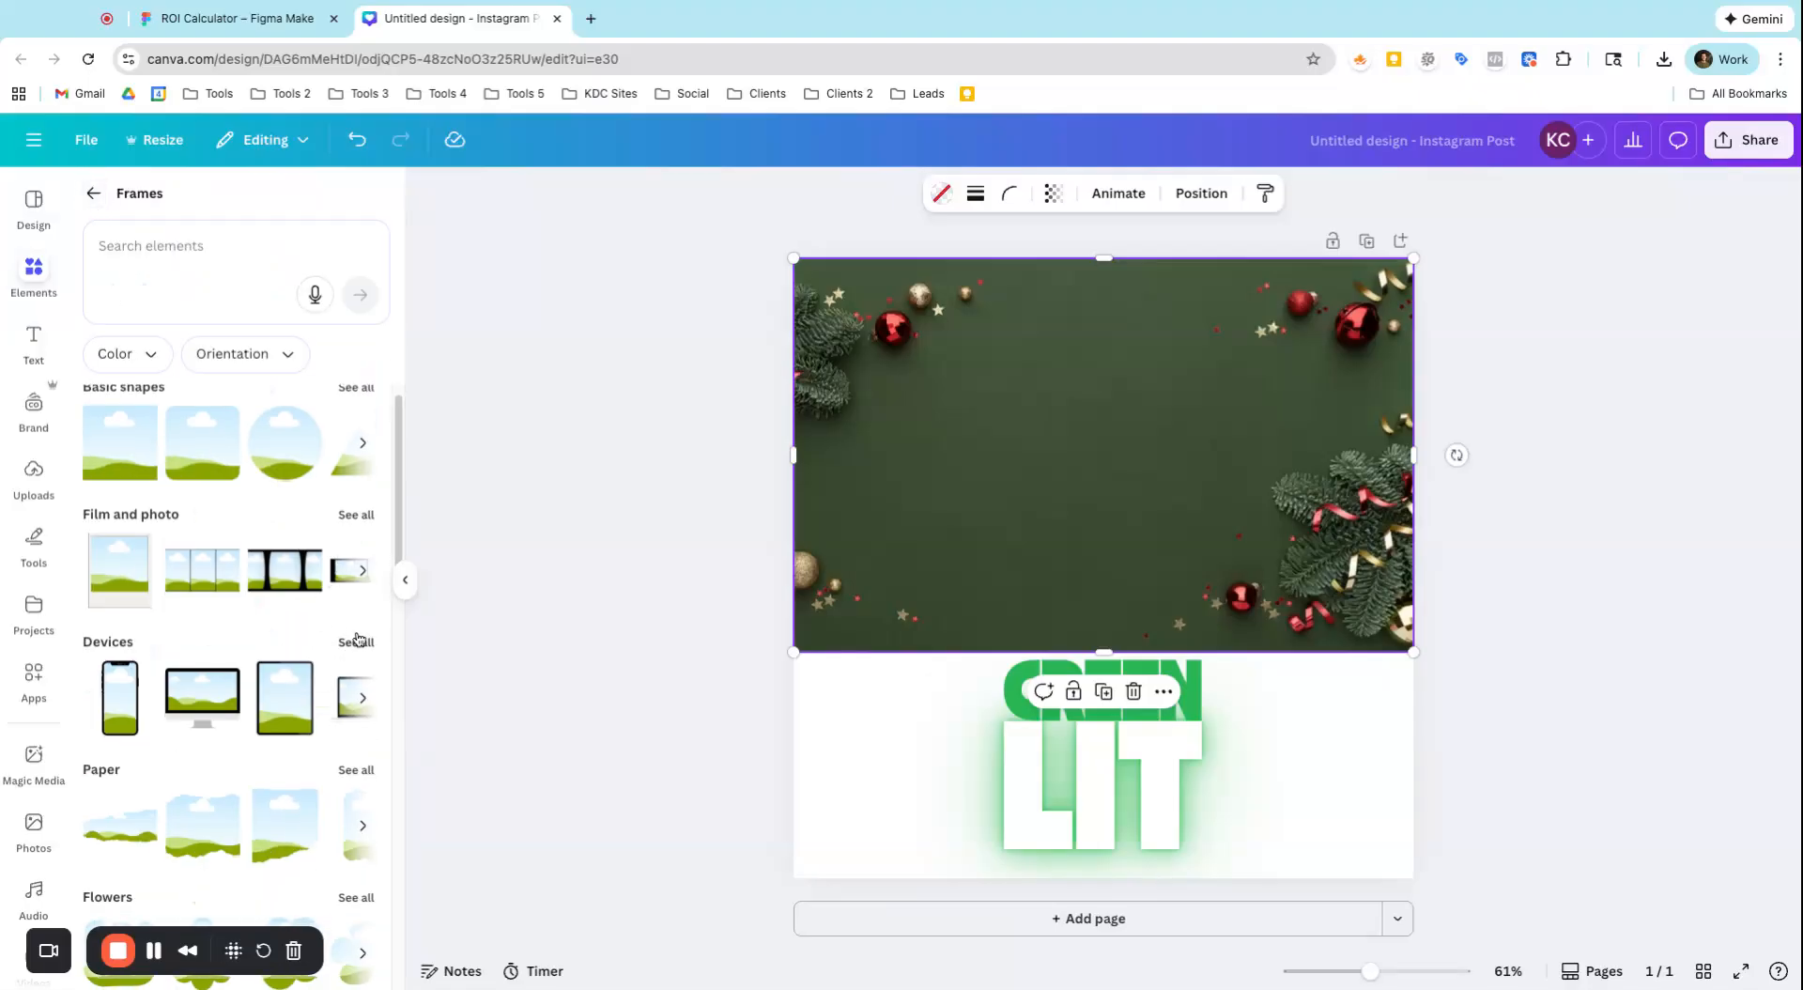
click(356, 640)
scroll(202, 452, down, 5)
scroll(203, 453, up, 5)
click(94, 194)
scroll(246, 658, down, 1)
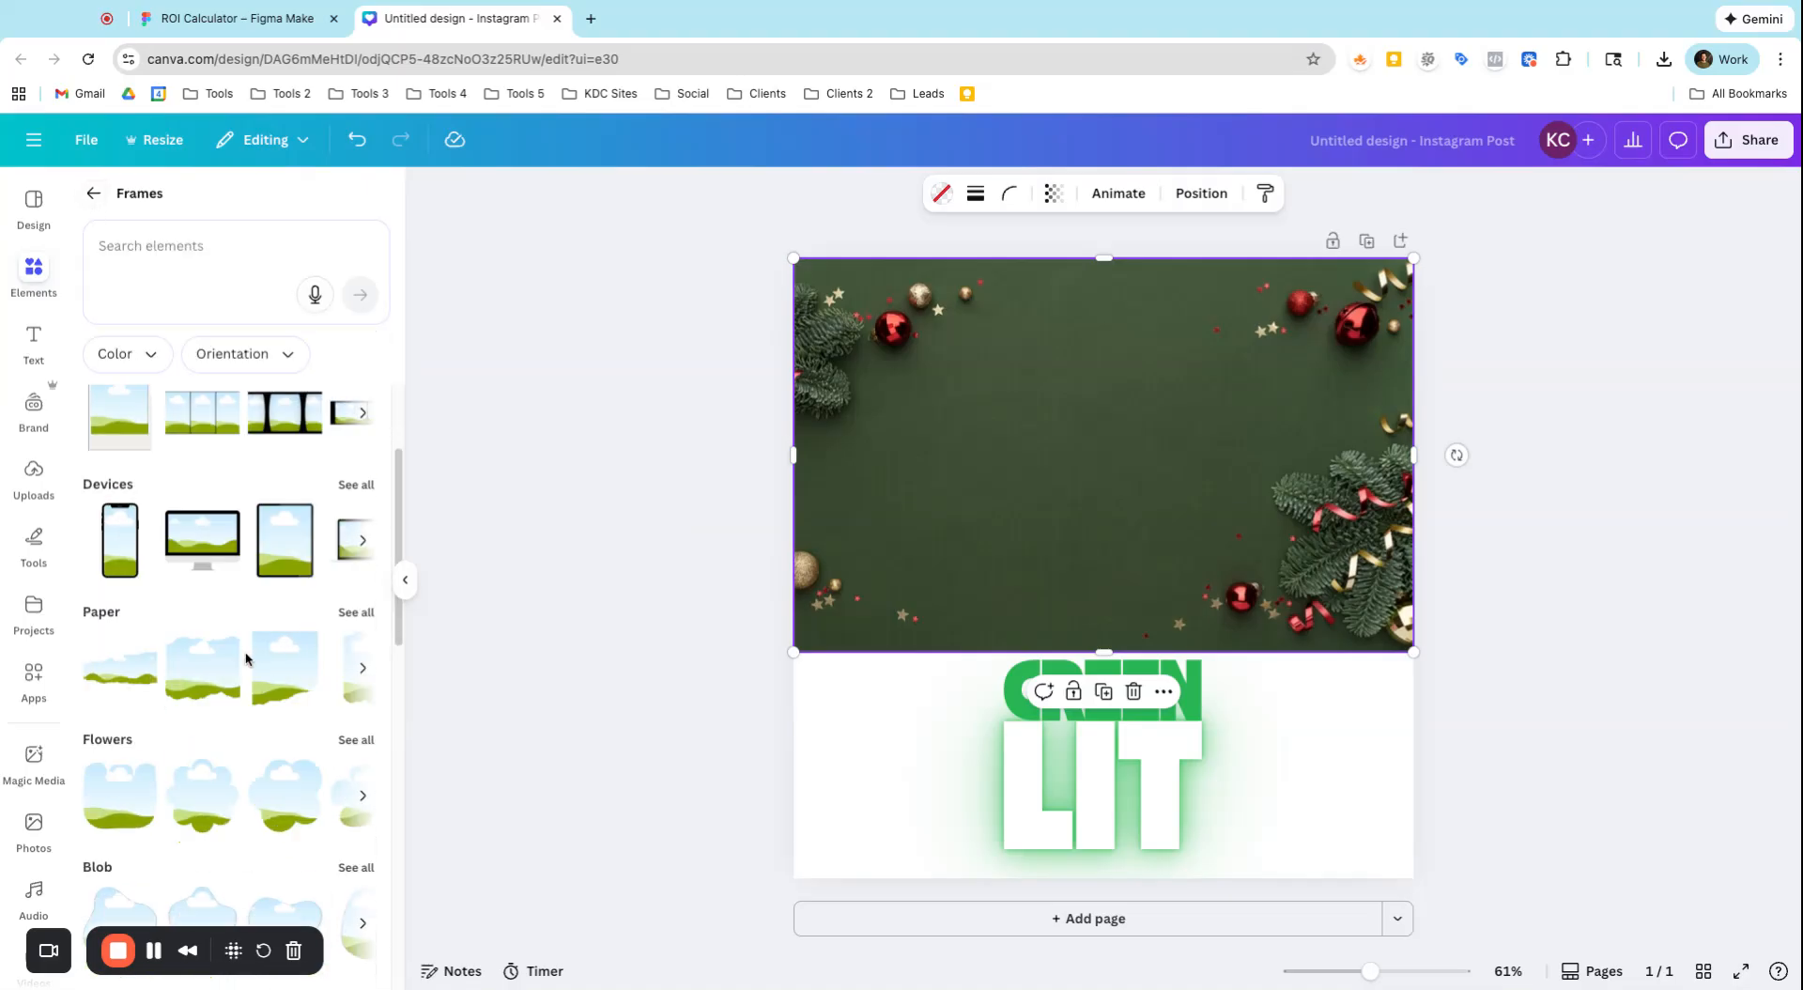
click(358, 625)
scroll(255, 675, down, 10)
scroll(255, 675, up, 8)
click(94, 194)
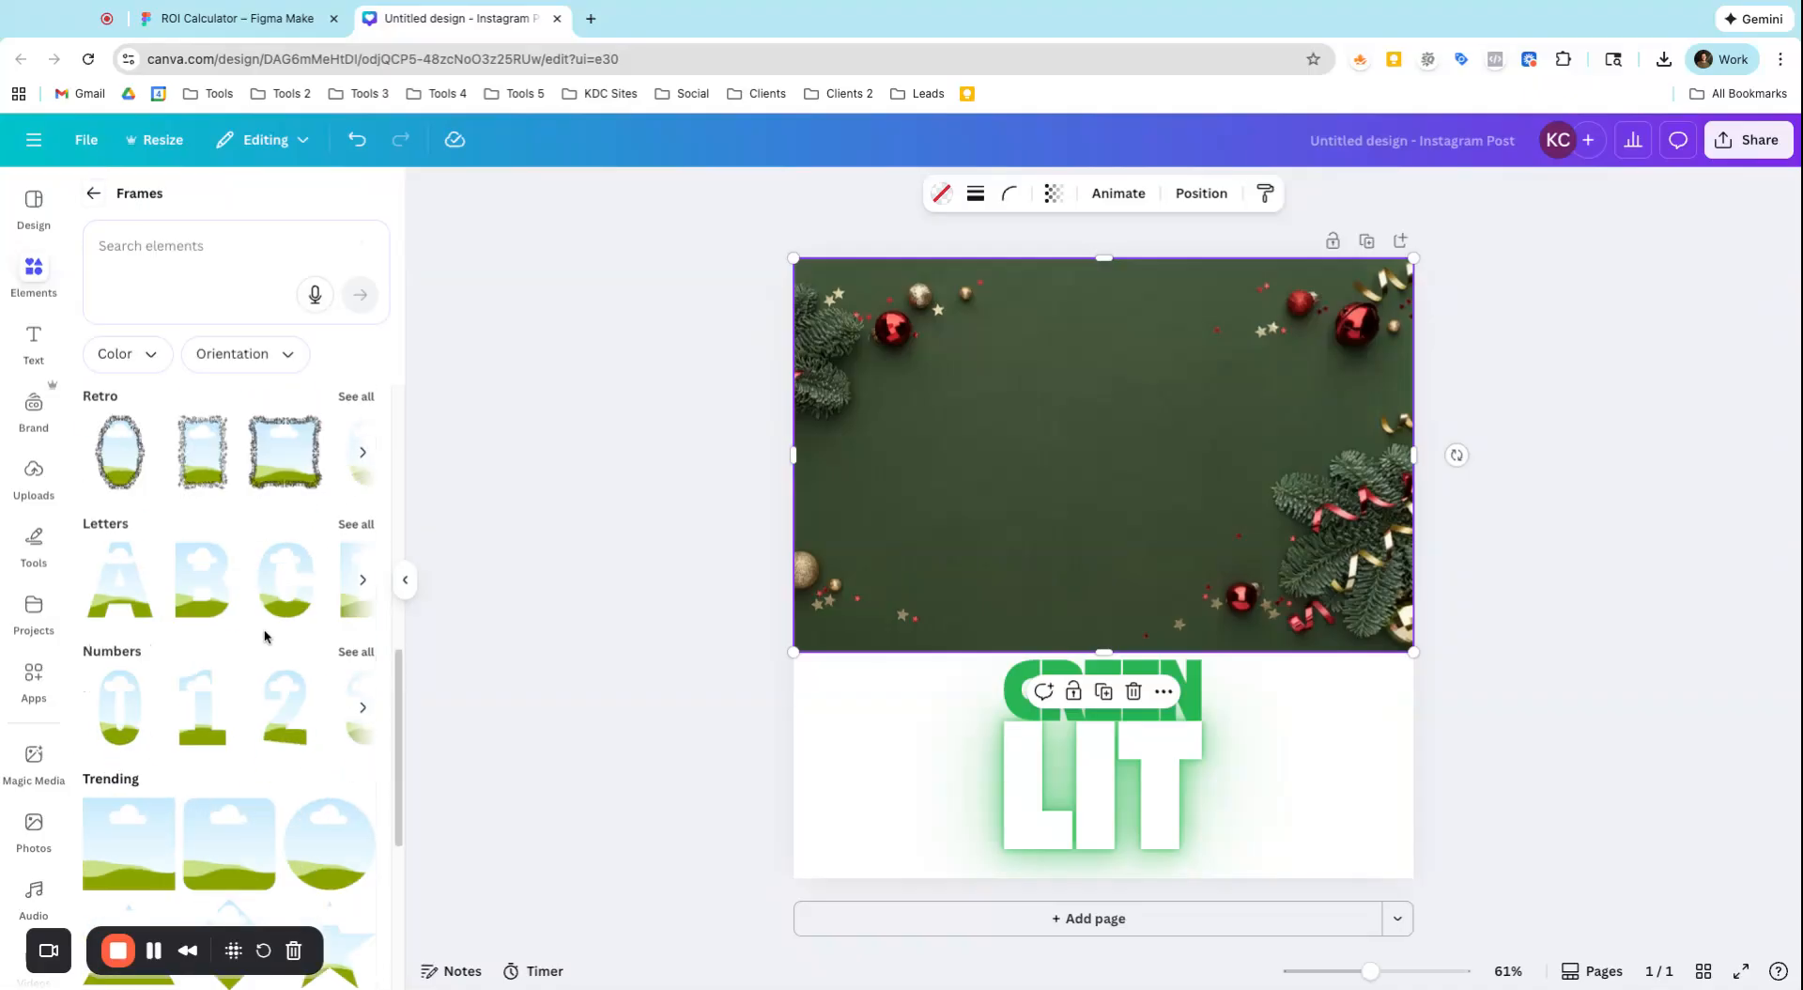
Add a second page and place the paint-brush-stroke frame on it
scroll(264, 640, down, 8)
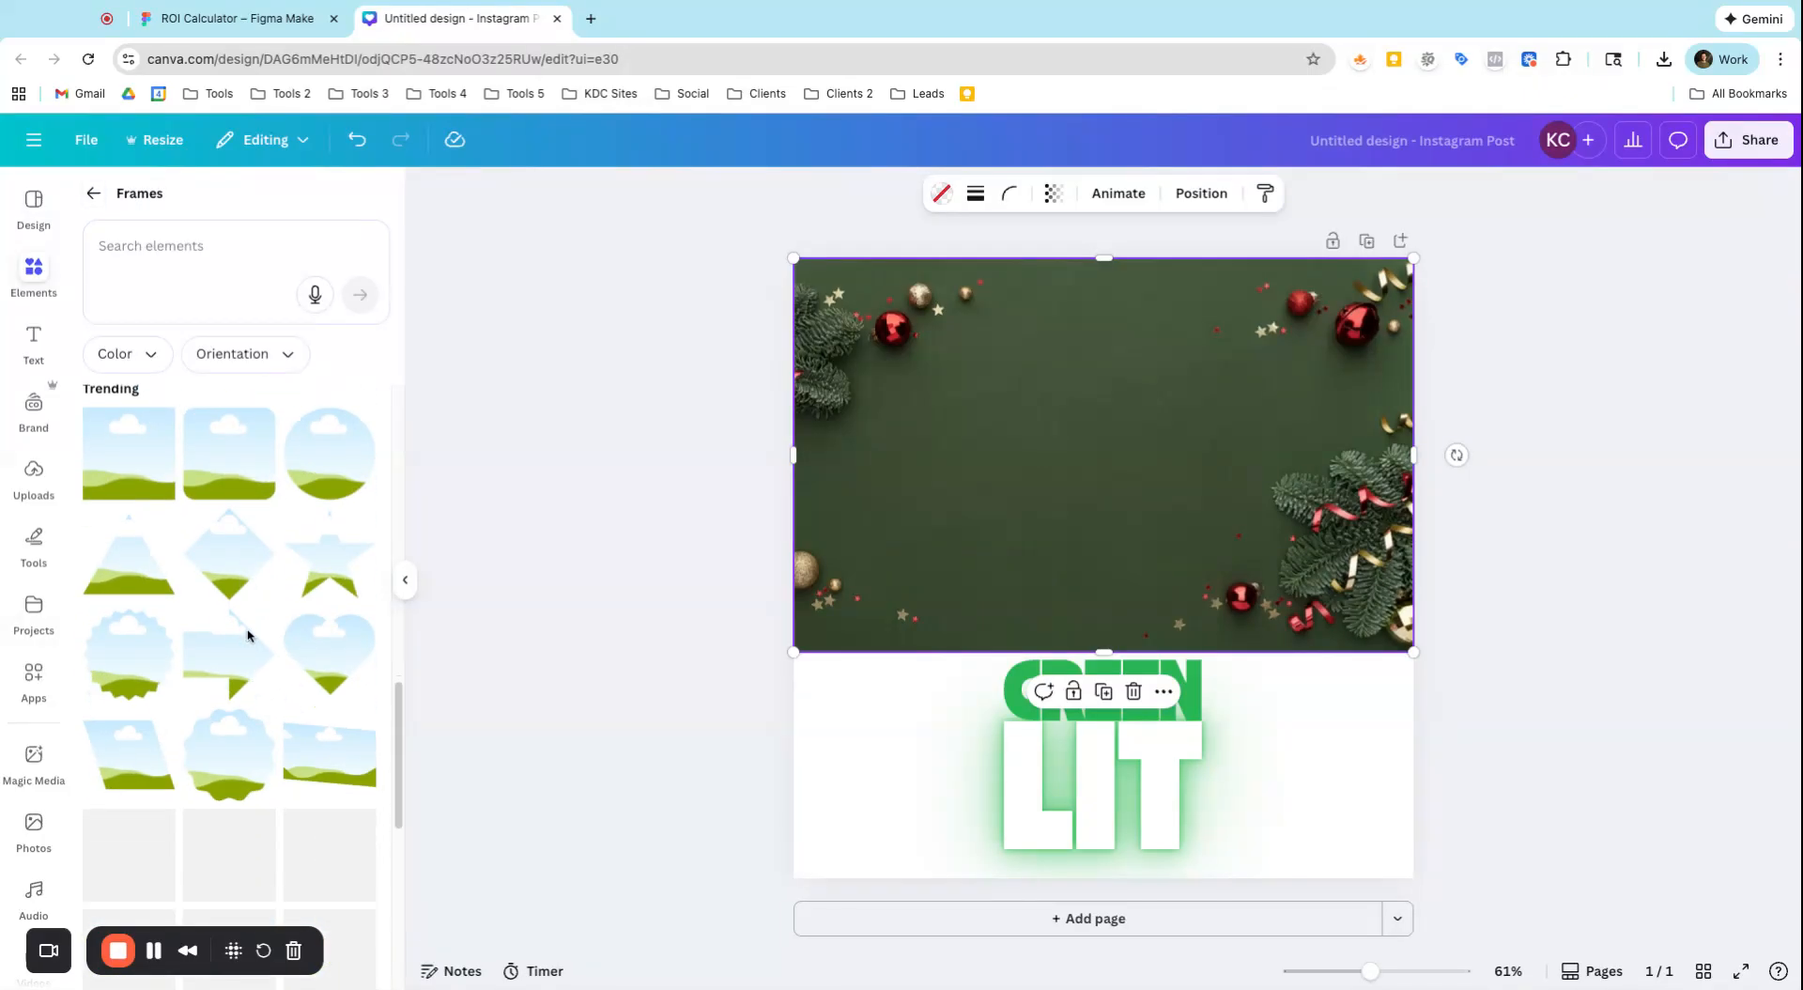
scroll(268, 718, down, 6)
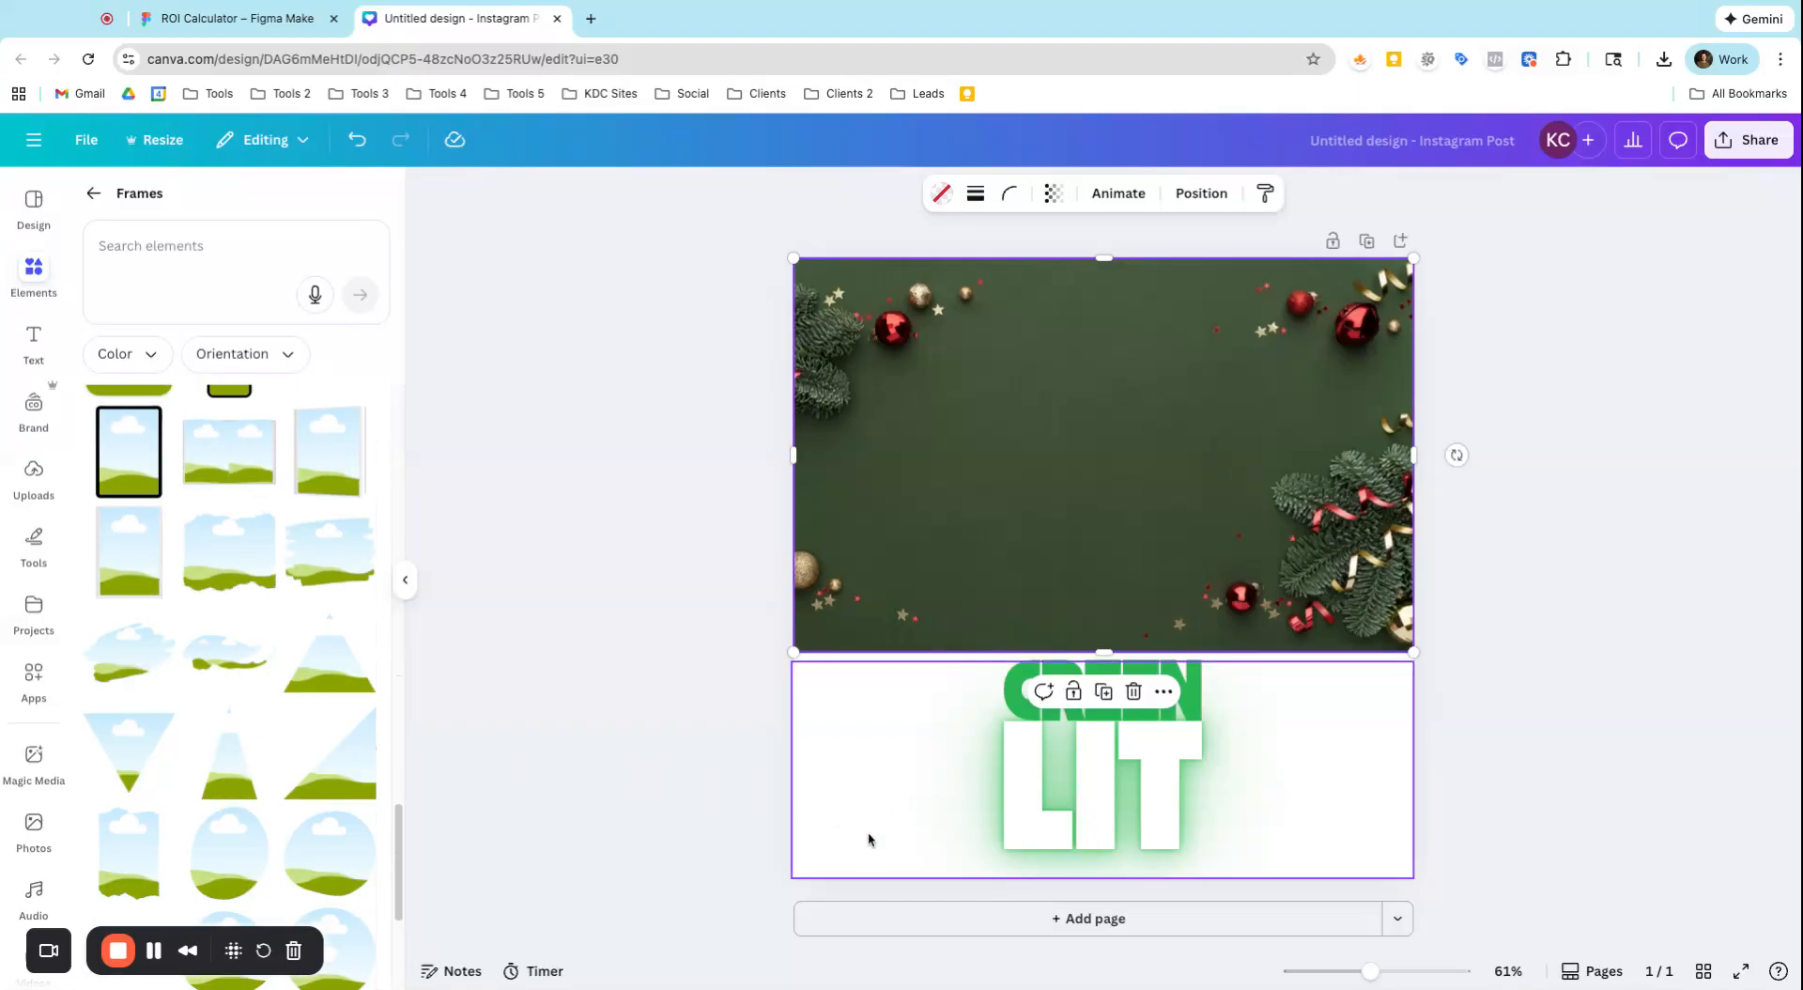
click(949, 920)
click(355, 525)
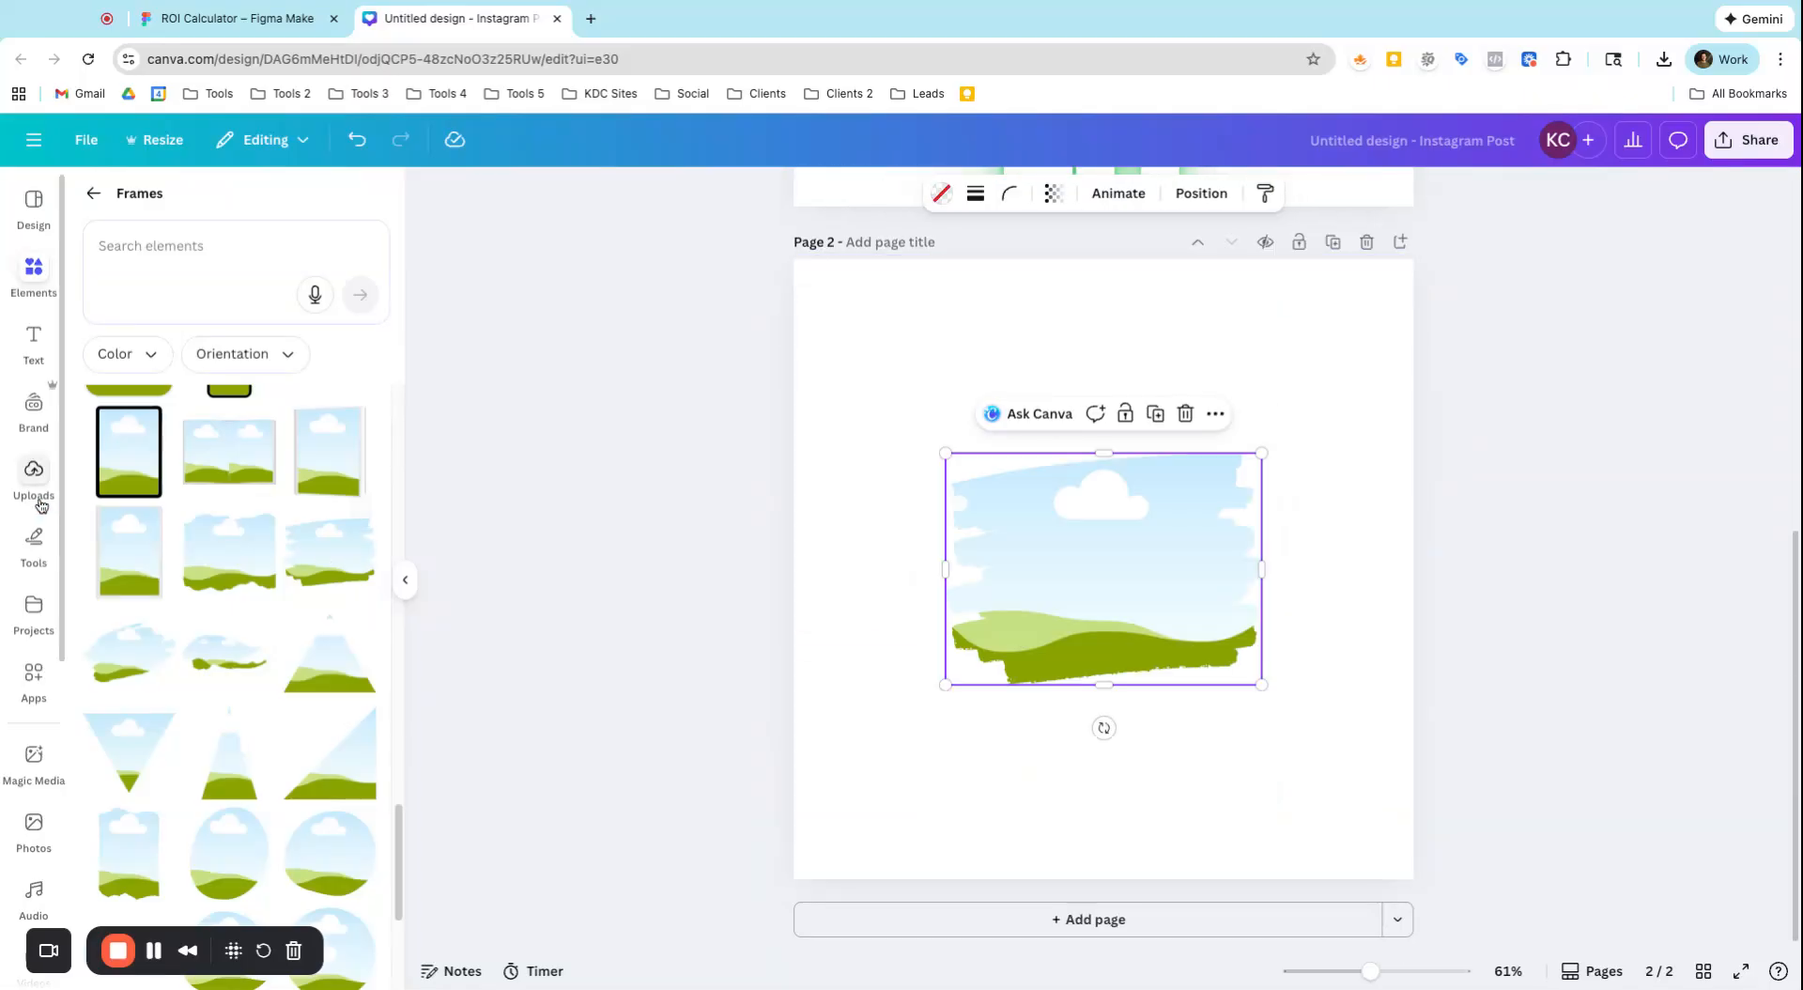
Fill the brush-stroke frame with the red Christmas mug photo, enlarge the frame, and move it to about the middle of the page
click(34, 817)
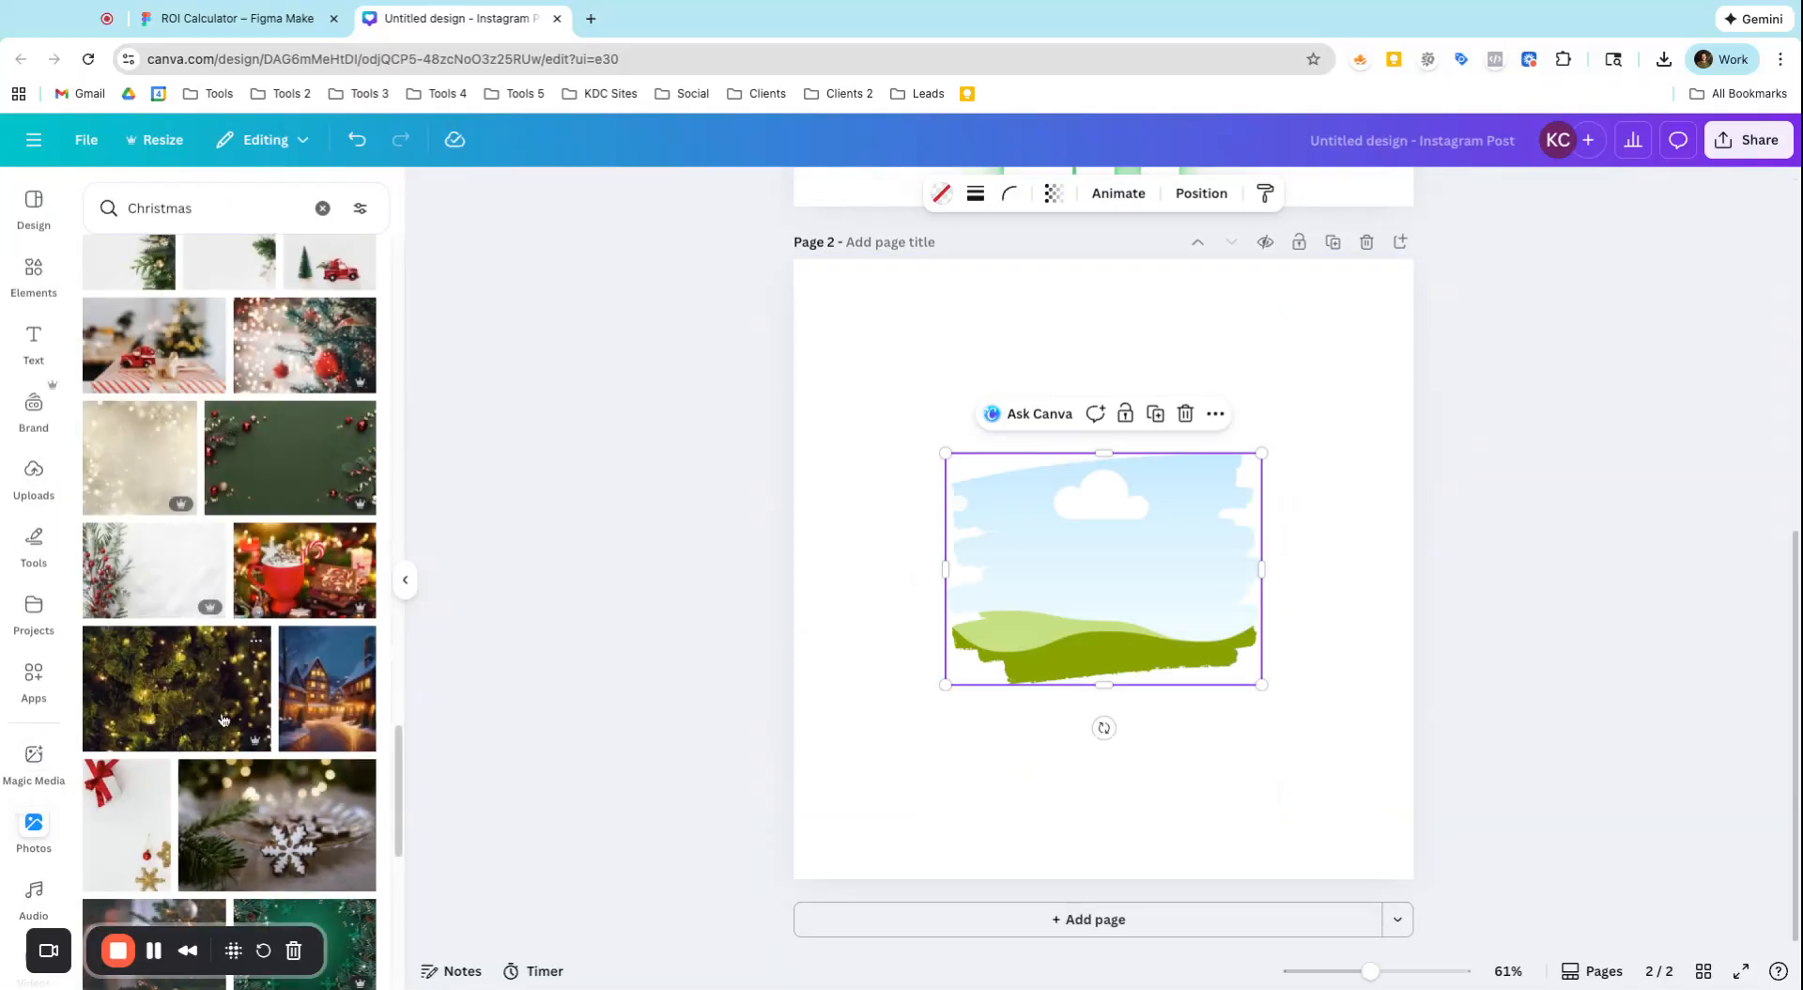
click(306, 584)
drag(946, 454, 745, 306)
drag(906, 484, 1073, 575)
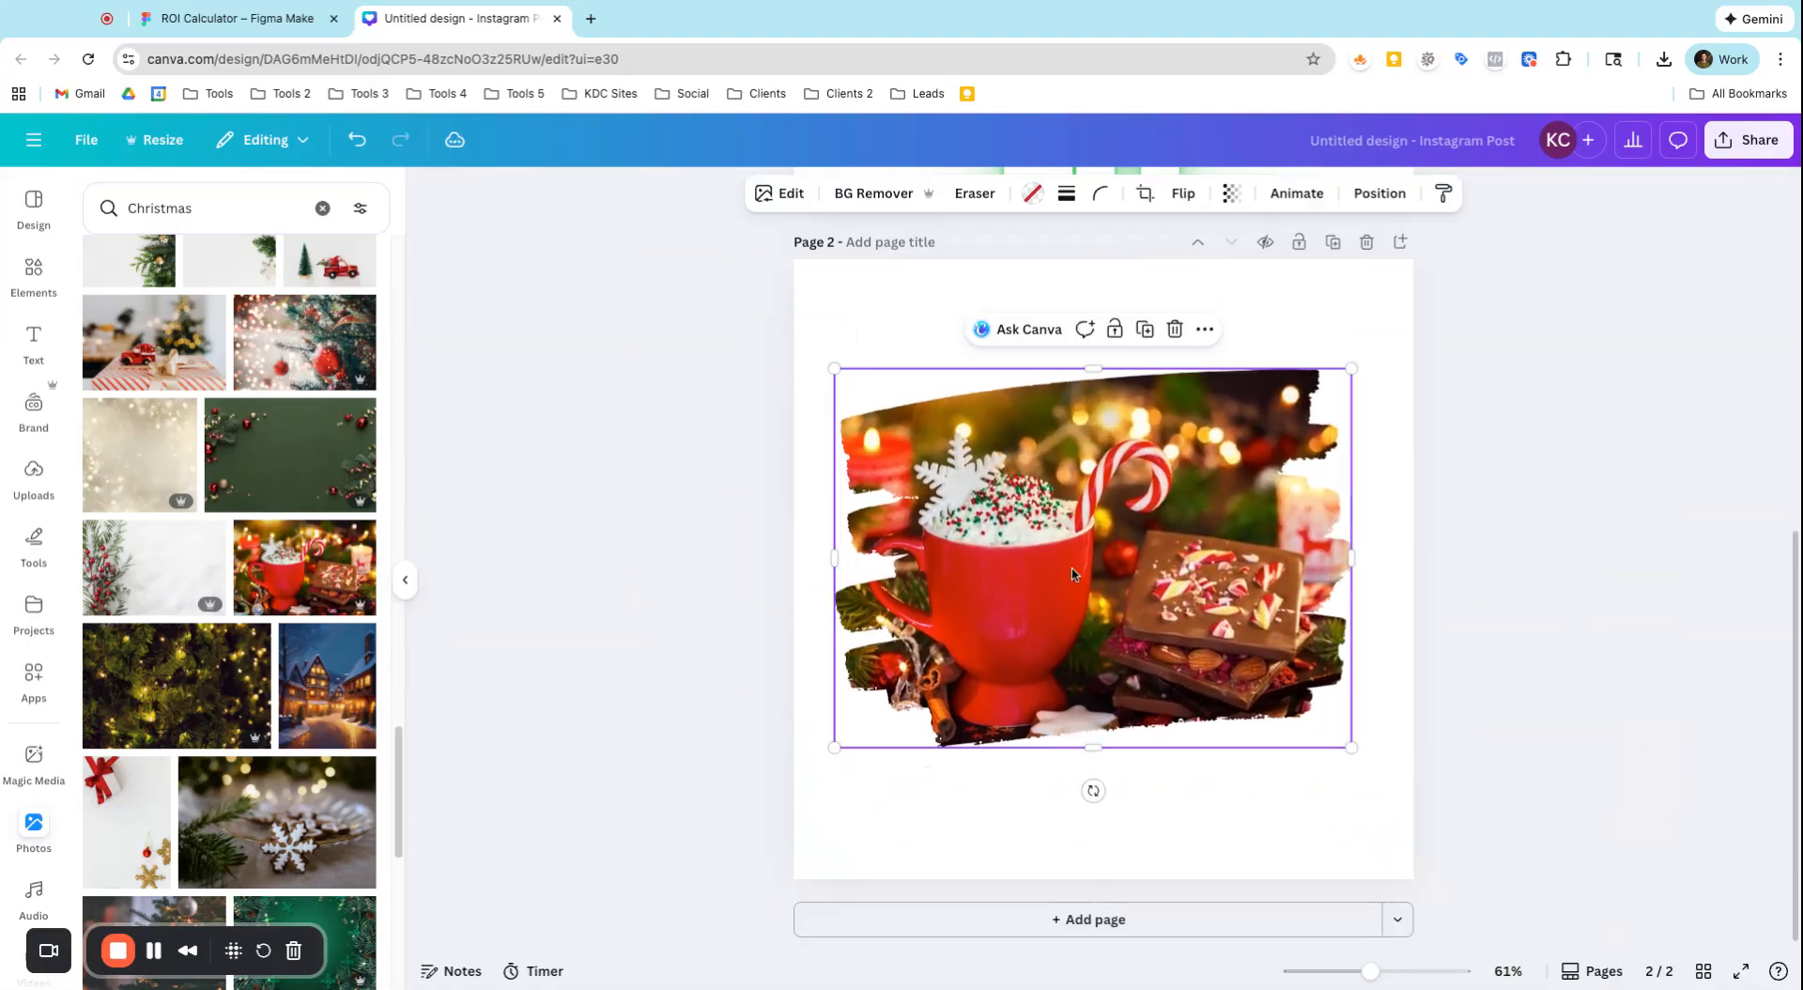
Add the brush-script "Merry Christmas!" font combination over the framed mug photo on page 2
click(1101, 868)
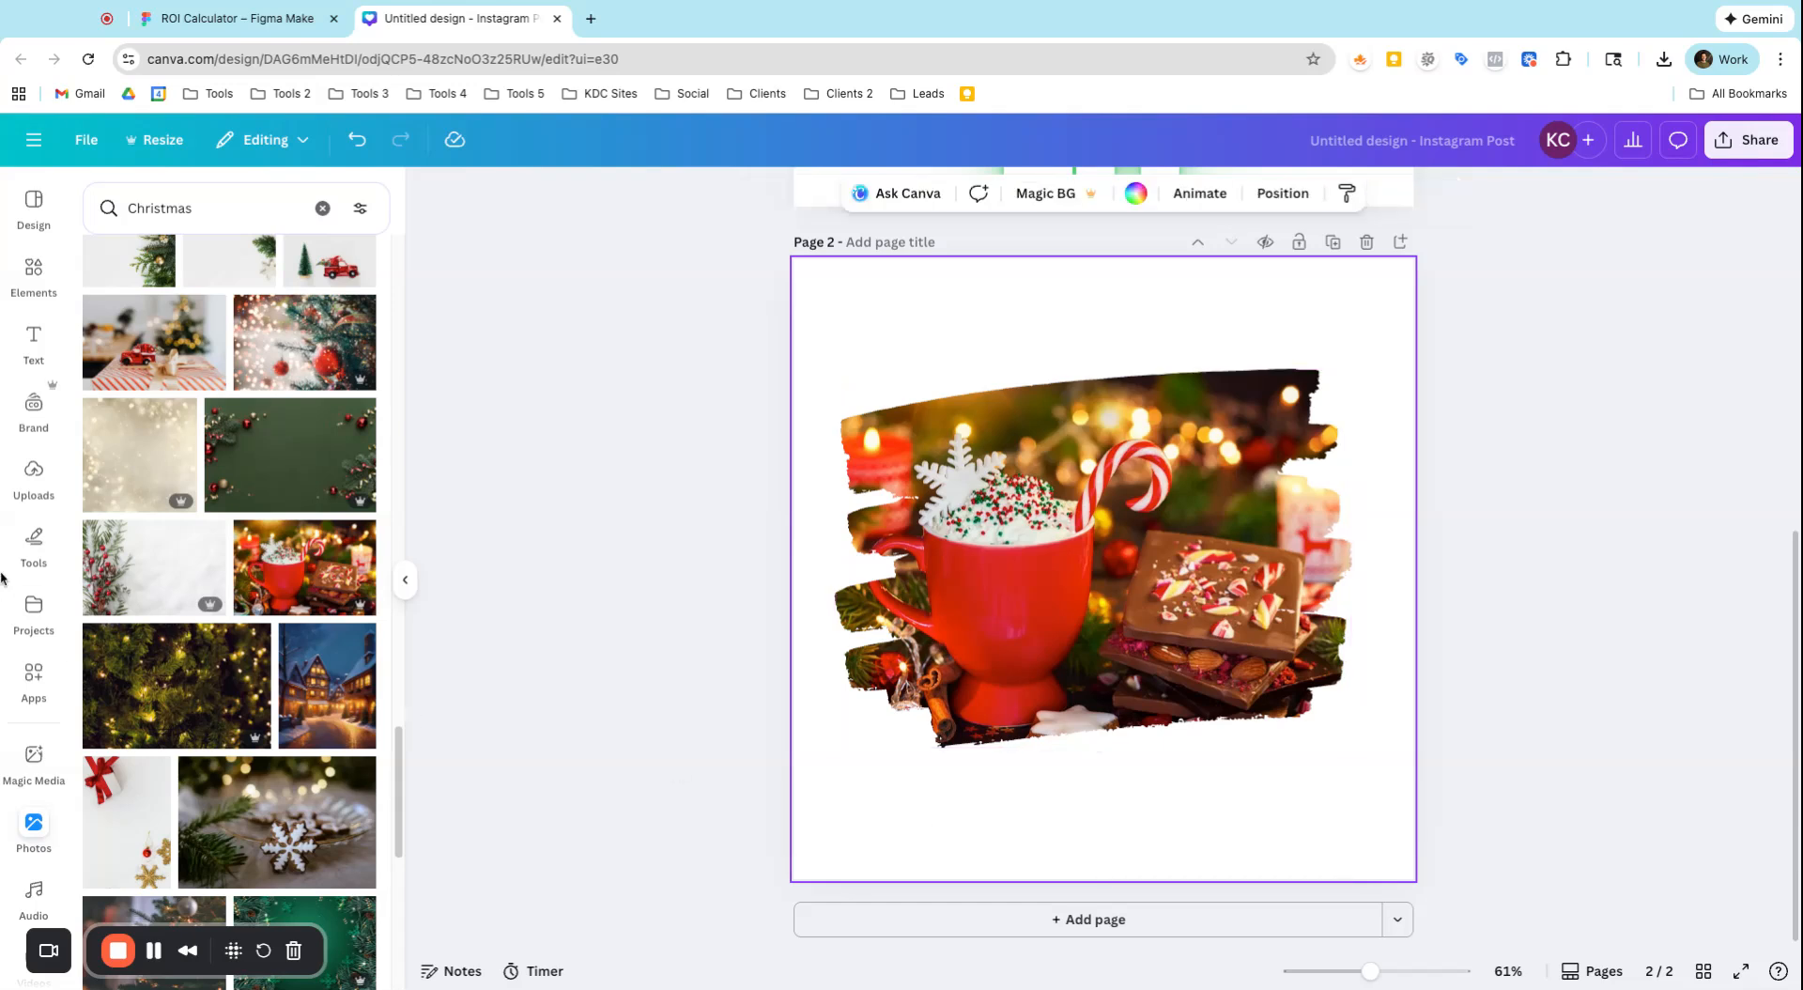
click(42, 353)
click(338, 569)
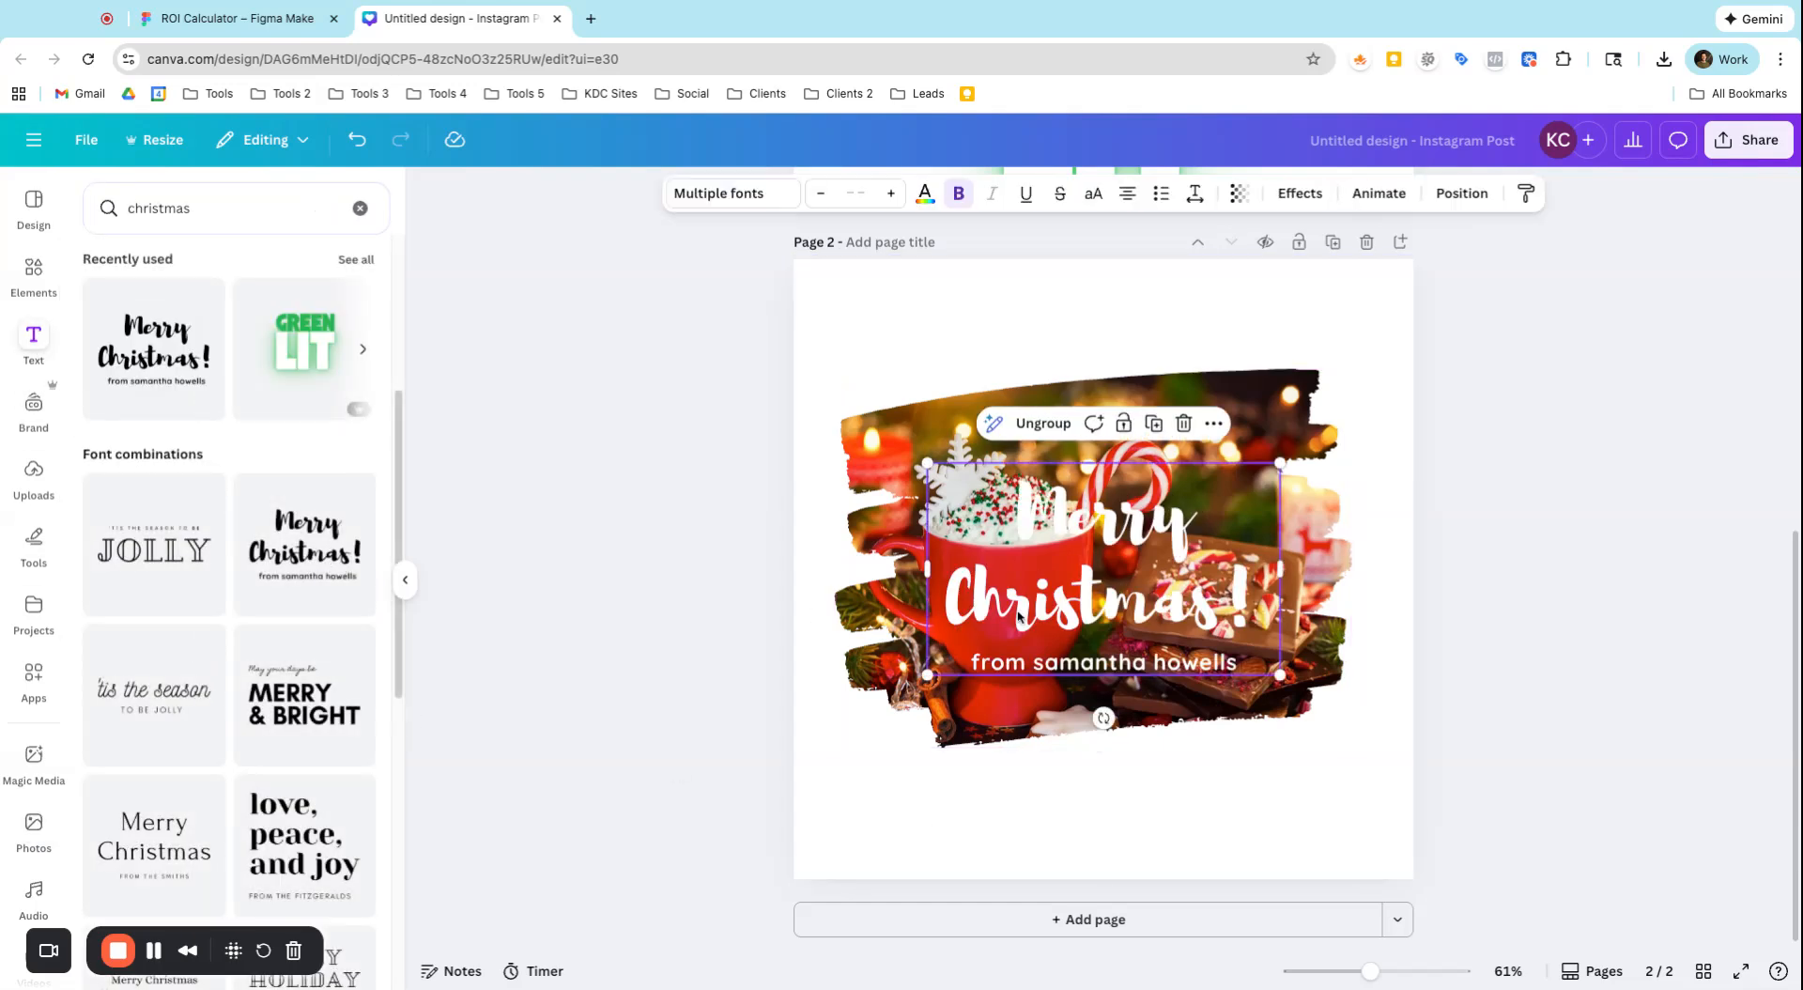
Try reducing the opacity of the framed mug photo behind the text, and return it to full opacity
click(986, 455)
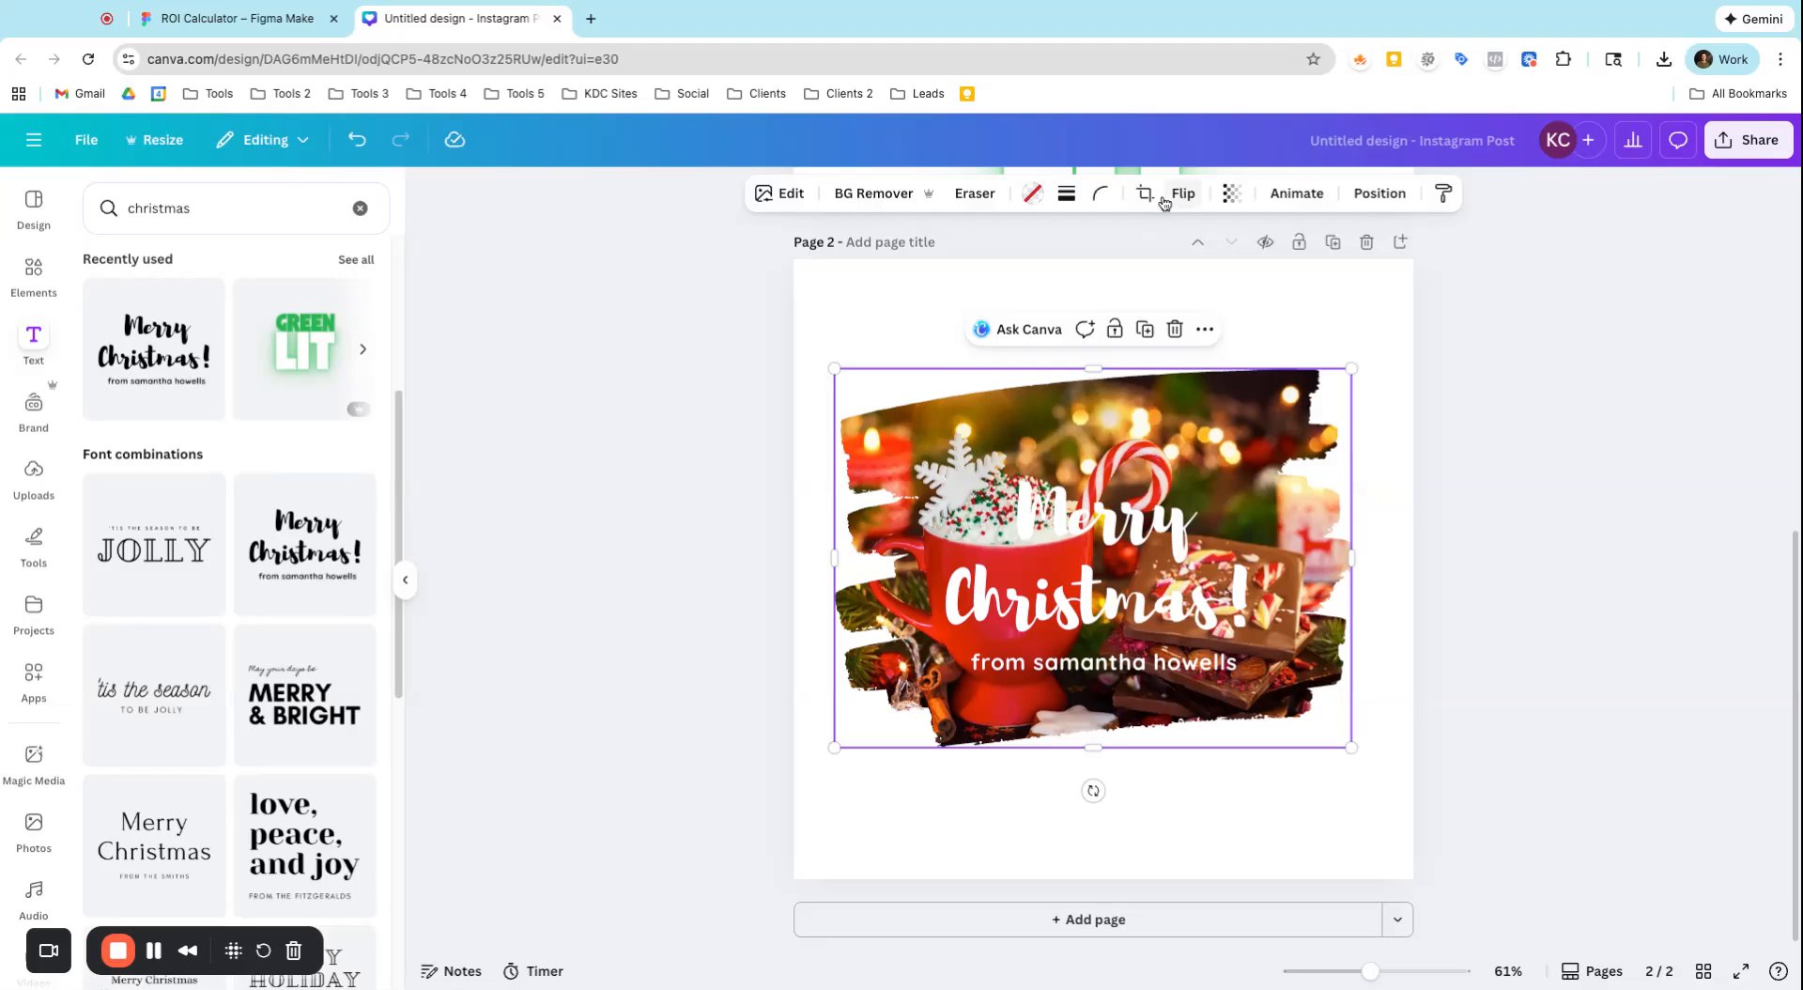
click(1231, 192)
click(1194, 271)
drag(1199, 271, 1279, 271)
click(1123, 578)
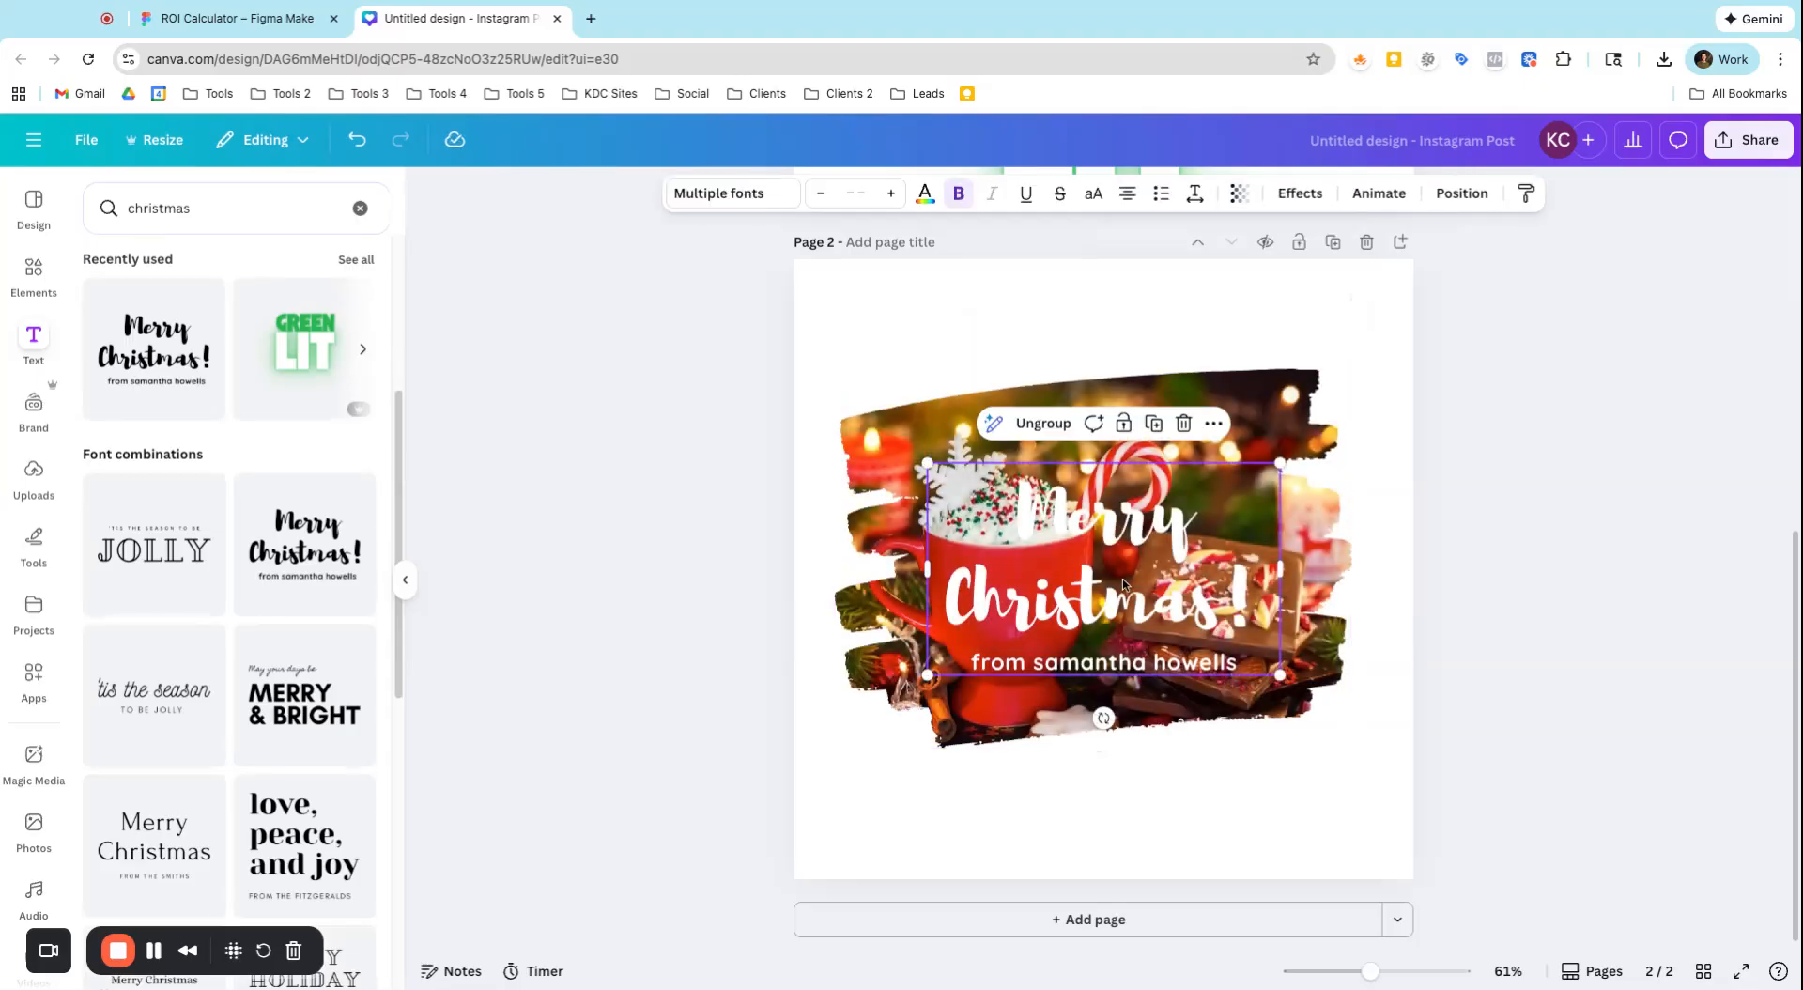
Colour the Merry Christmas text dark gray brown (#2f1d11) and stack it, slightly enlarged, below the framed photo centred in the page's upper part
click(924, 193)
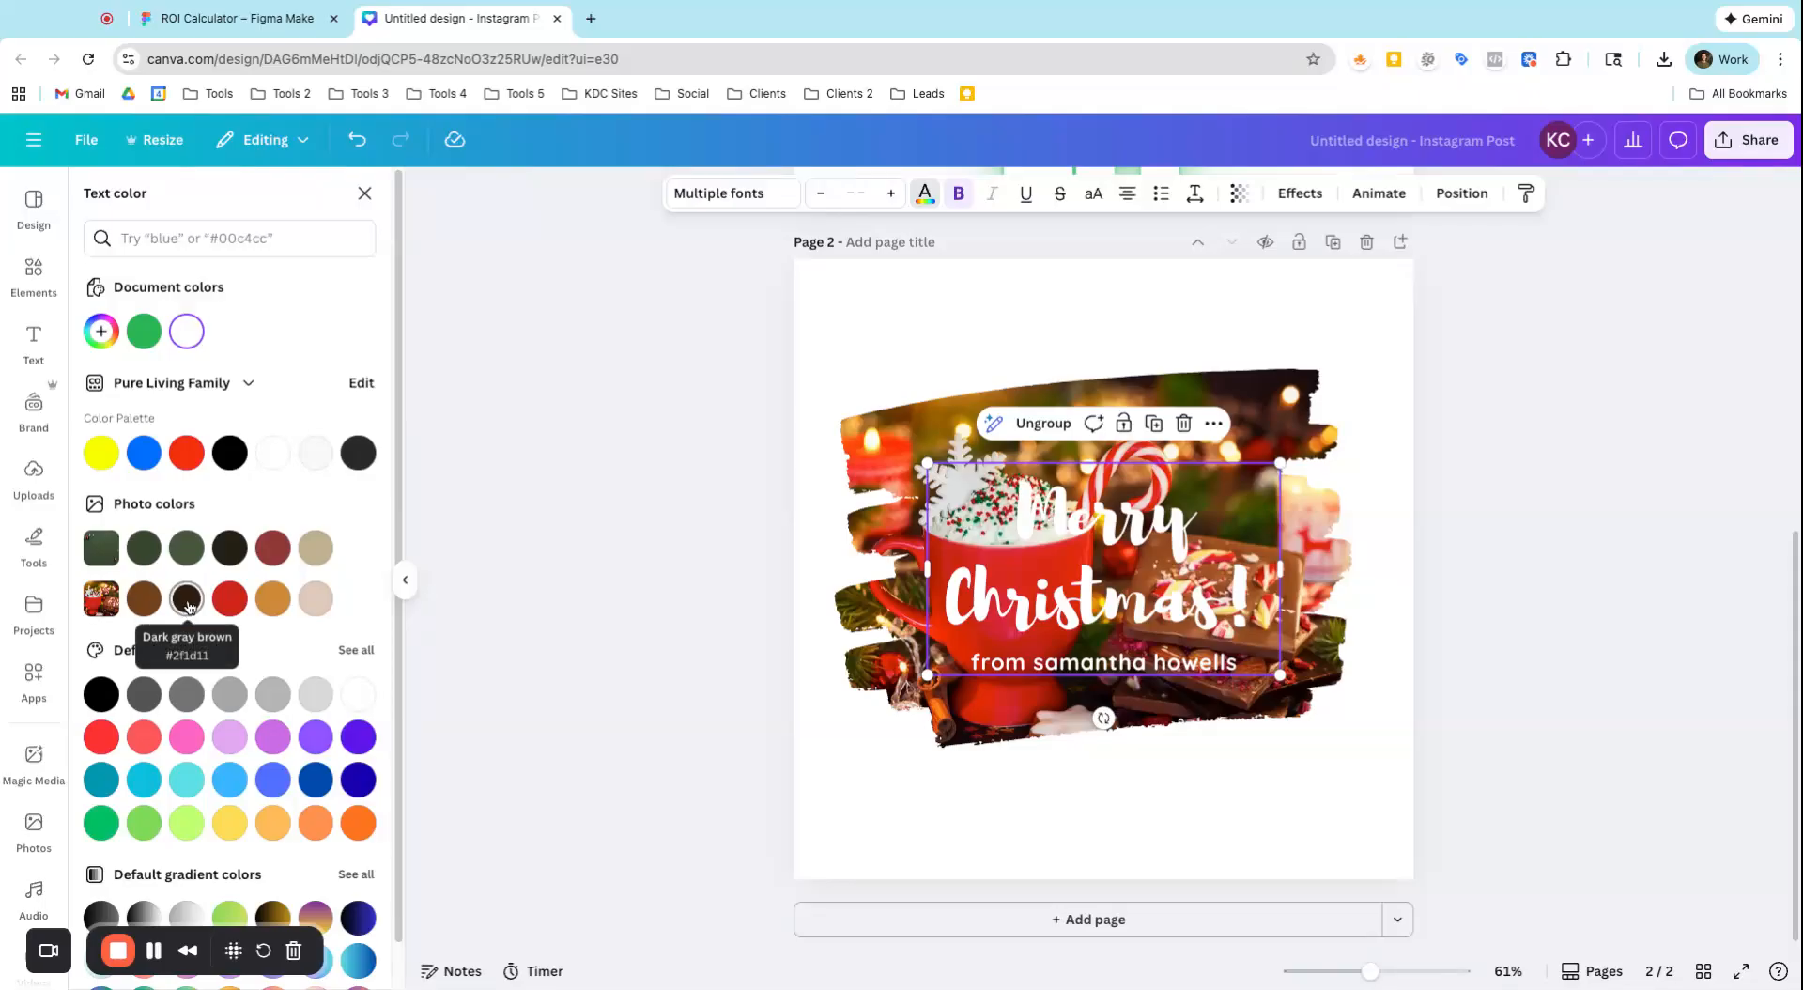
click(187, 599)
drag(963, 712, 962, 579)
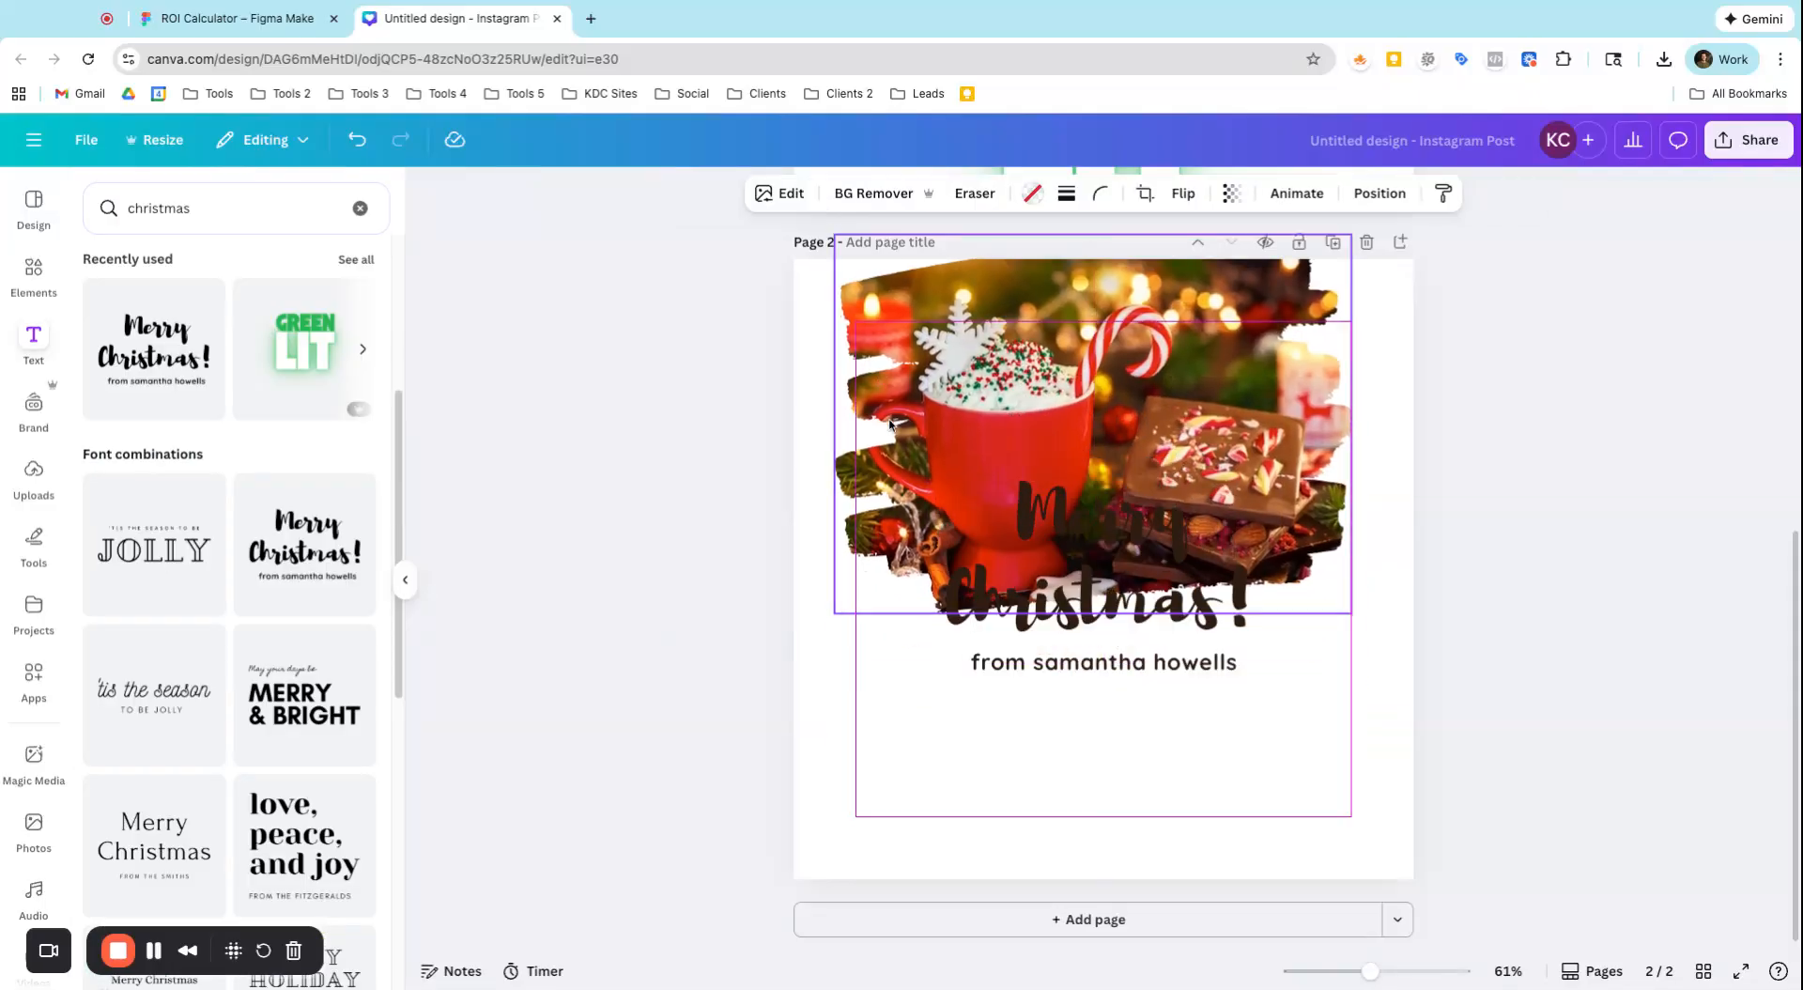
drag(1016, 508, 969, 748)
drag(927, 639, 914, 630)
drag(1040, 704, 1045, 712)
drag(993, 460, 1004, 475)
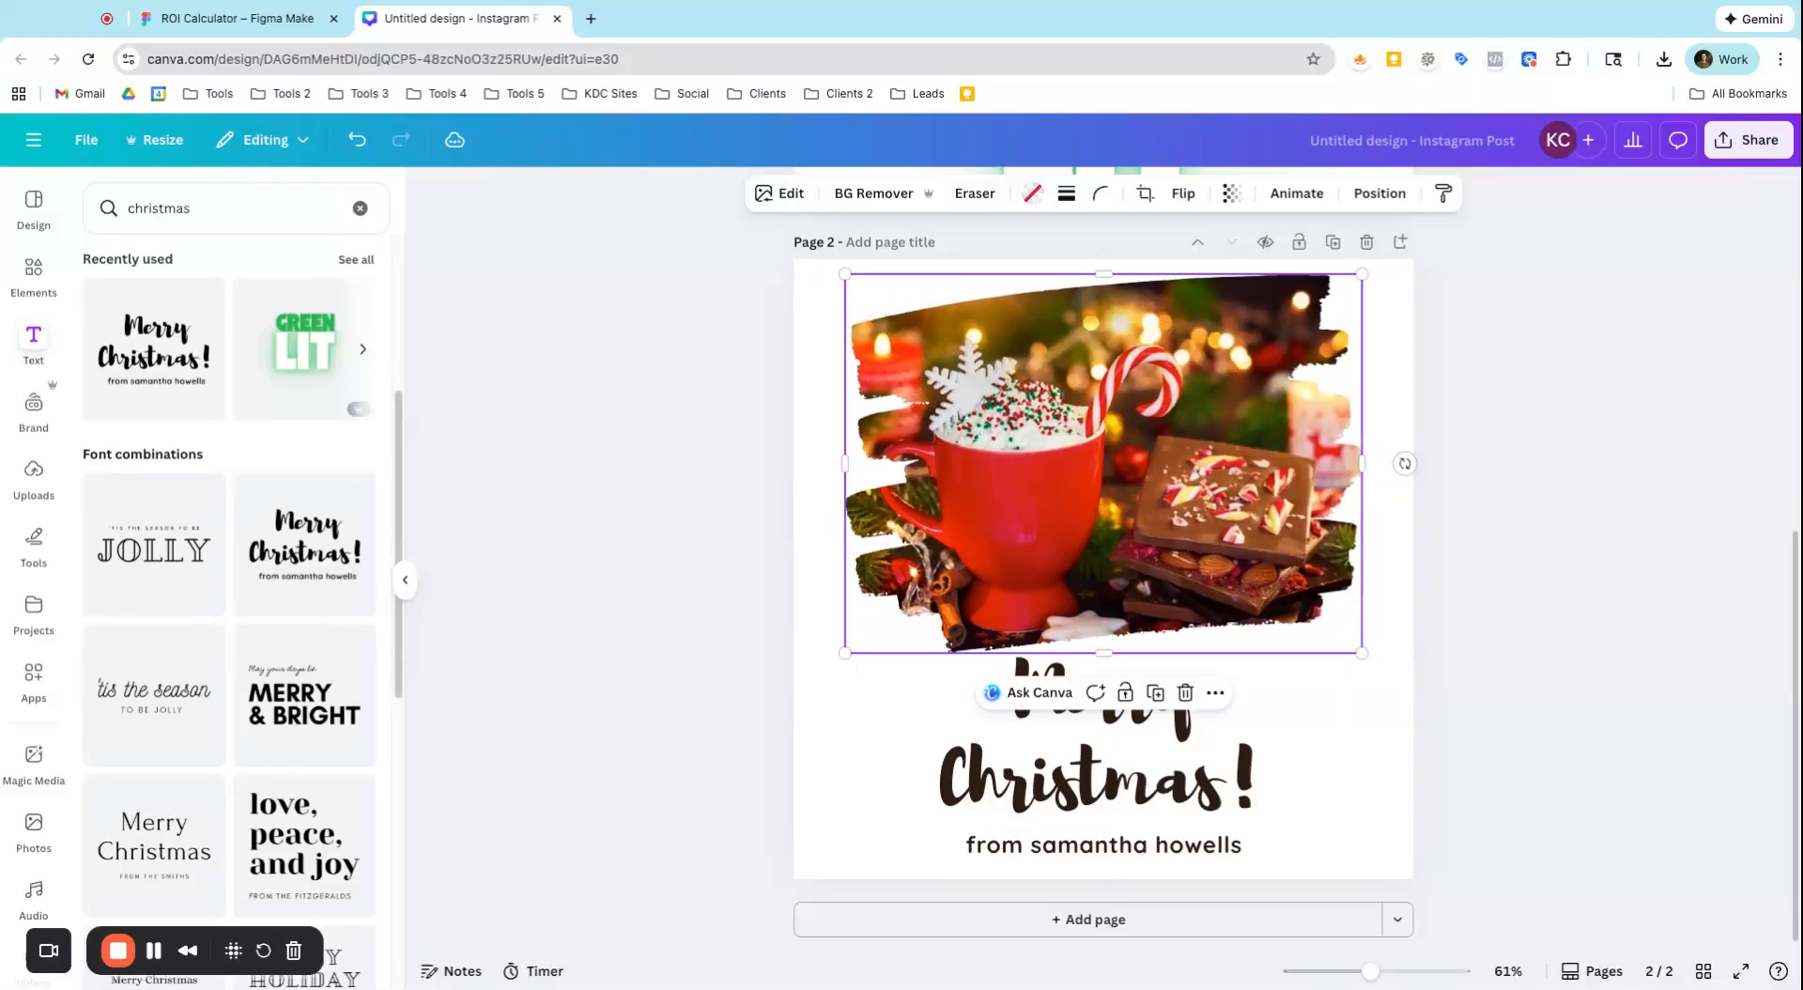
drag(1186, 730, 1186, 745)
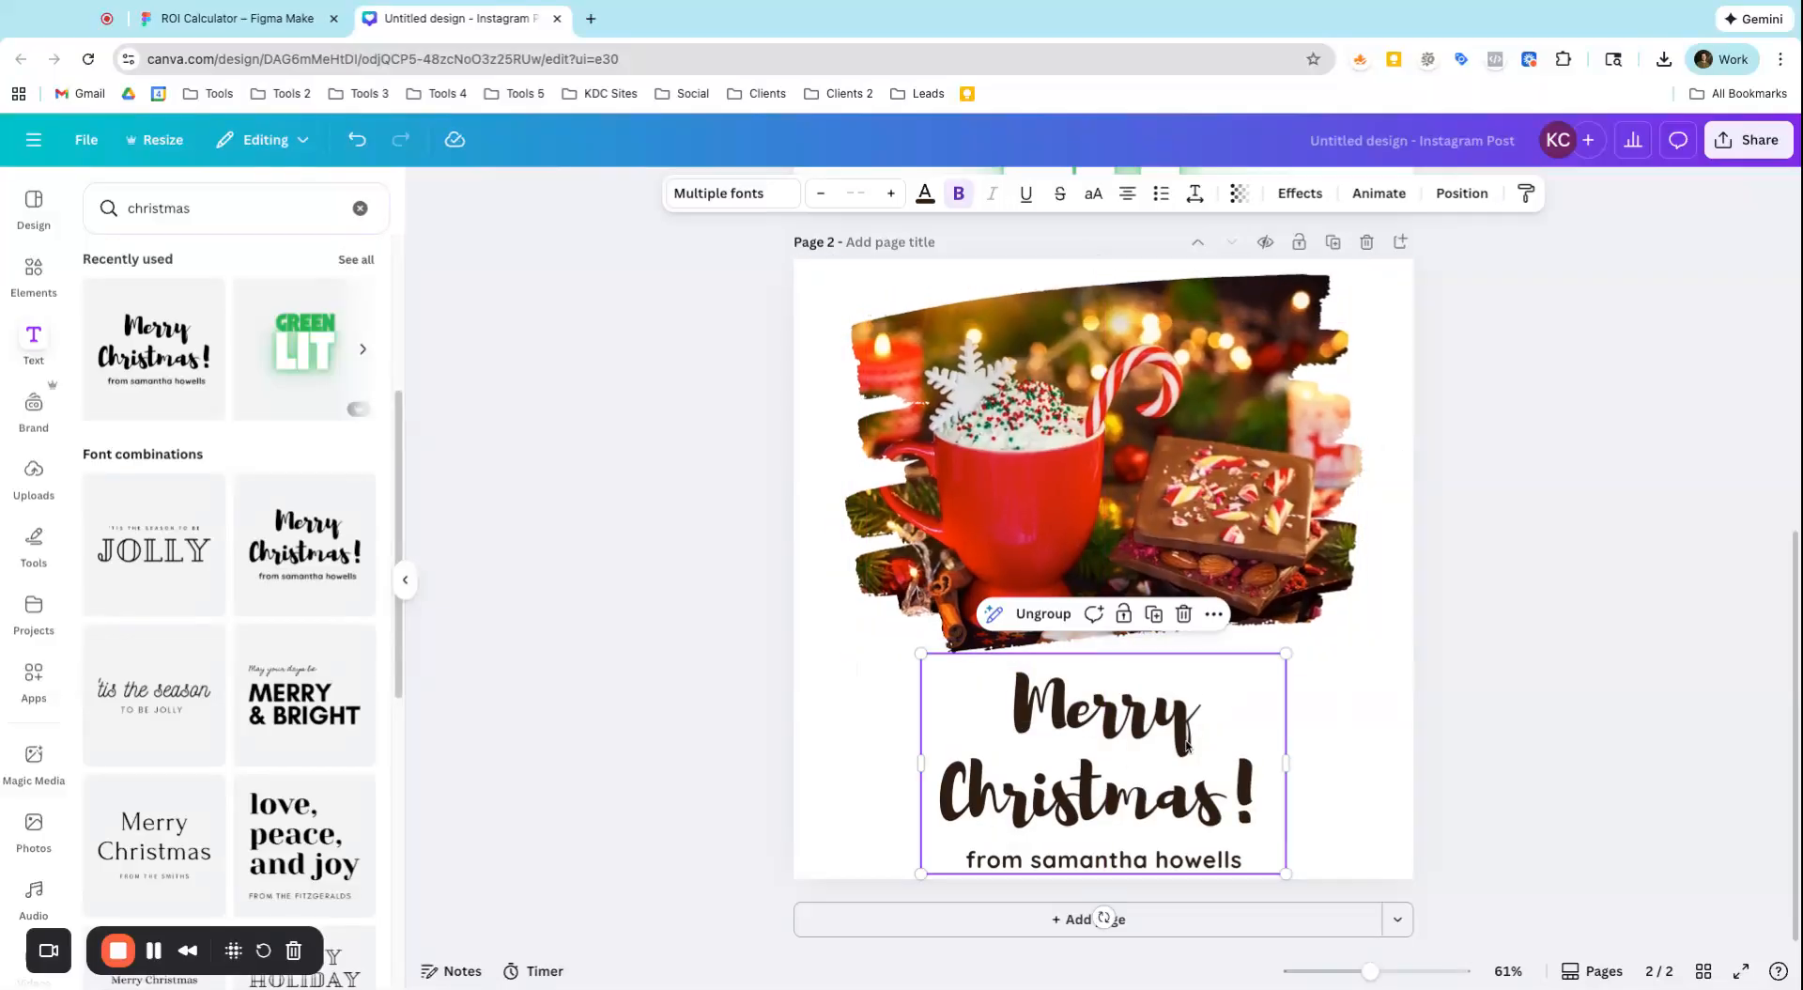
Browse the letter-shaped frames and the multi-cell grid layouts among the elements
click(37, 293)
scroll(156, 547, down, 10)
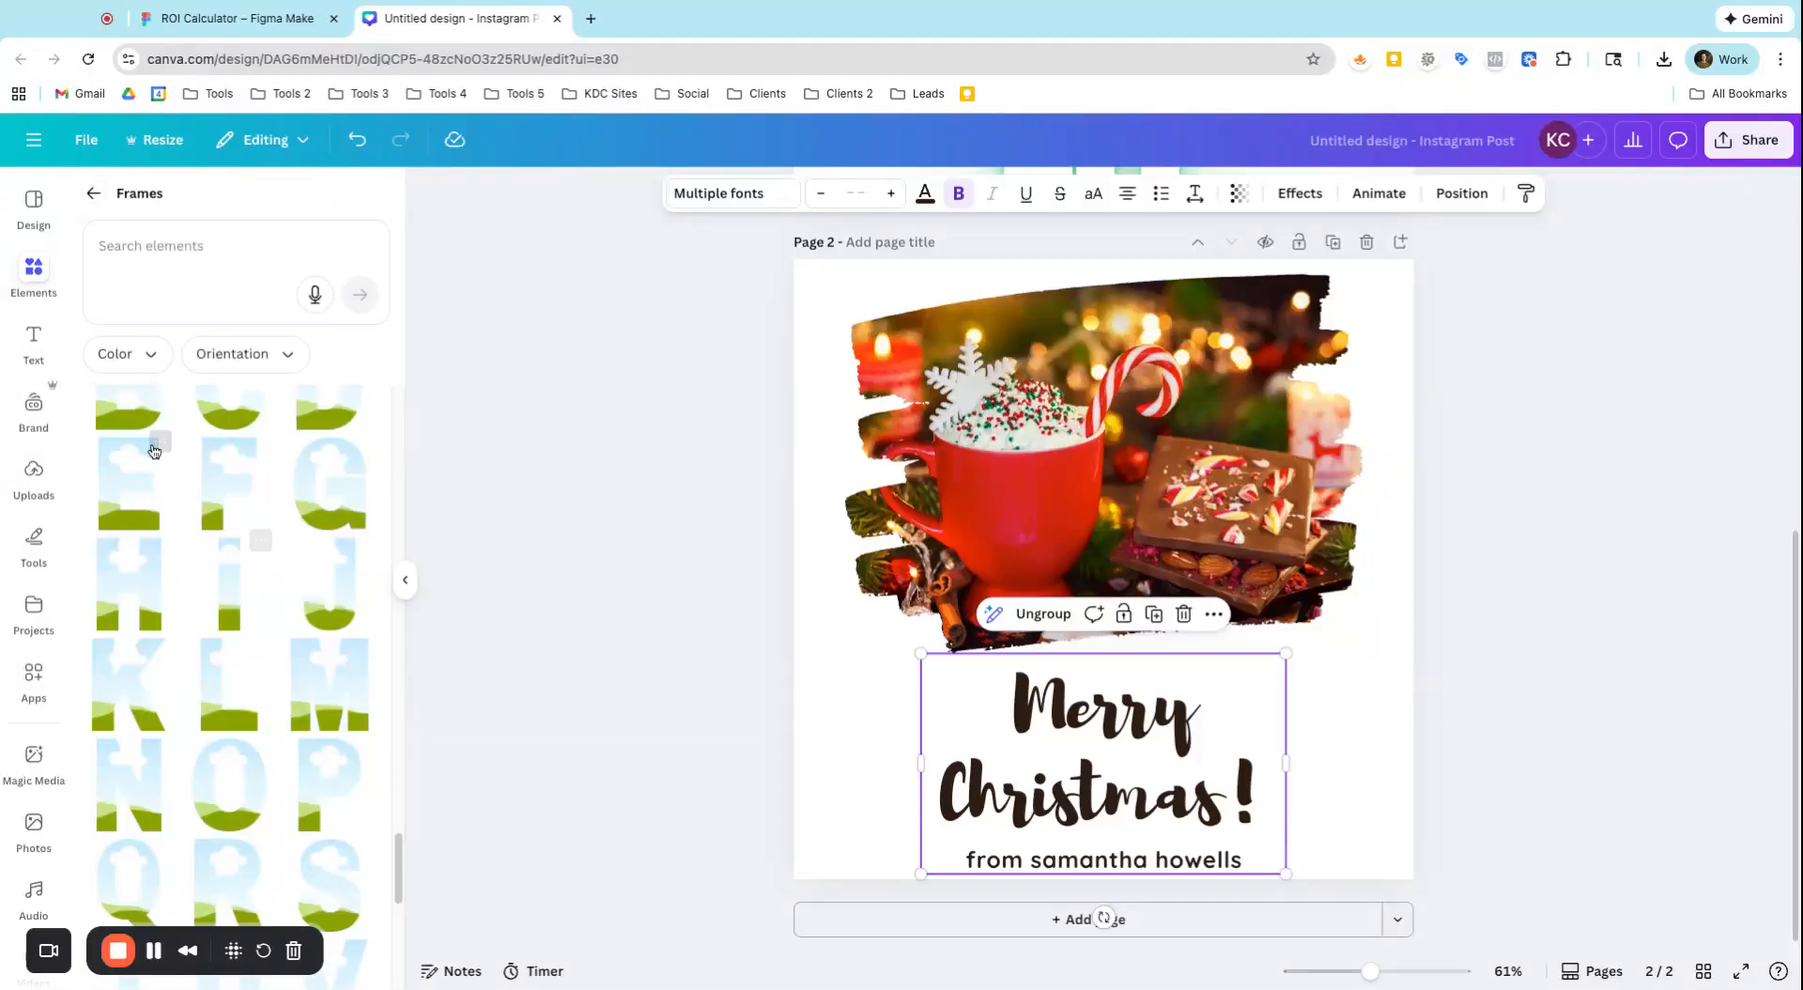
click(93, 194)
scroll(179, 621, down, 2)
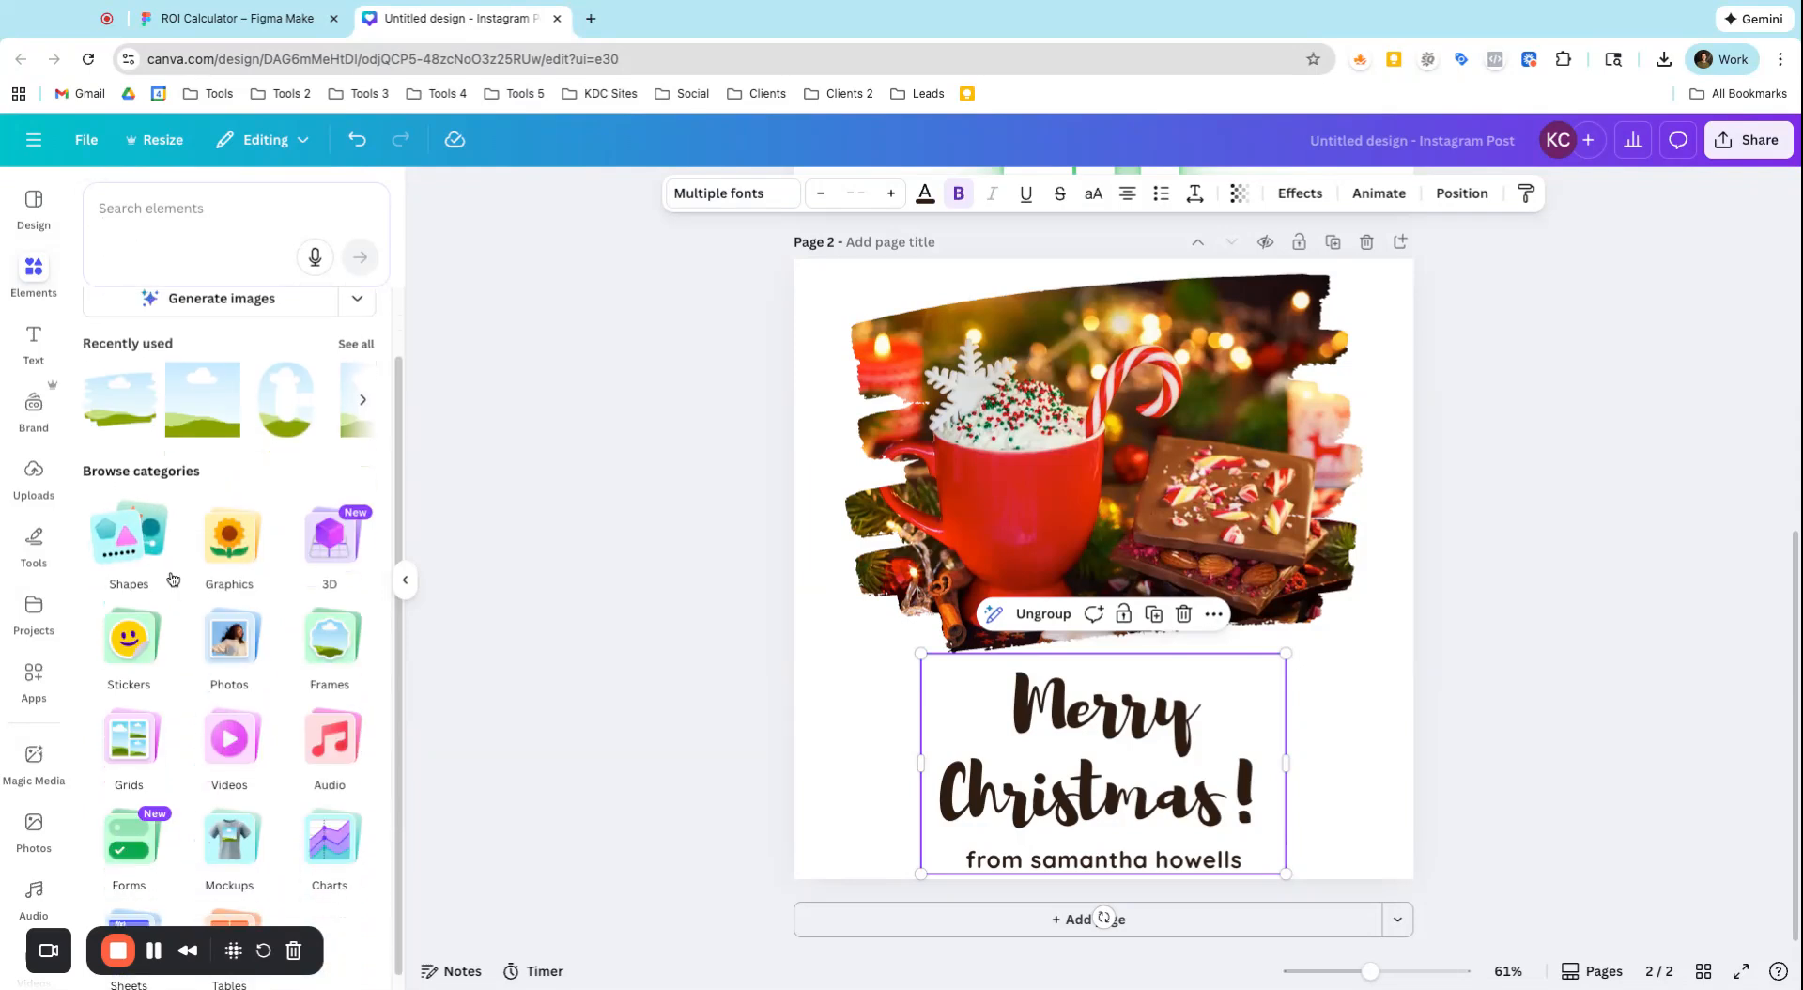
click(170, 716)
scroll(231, 634, down, 3)
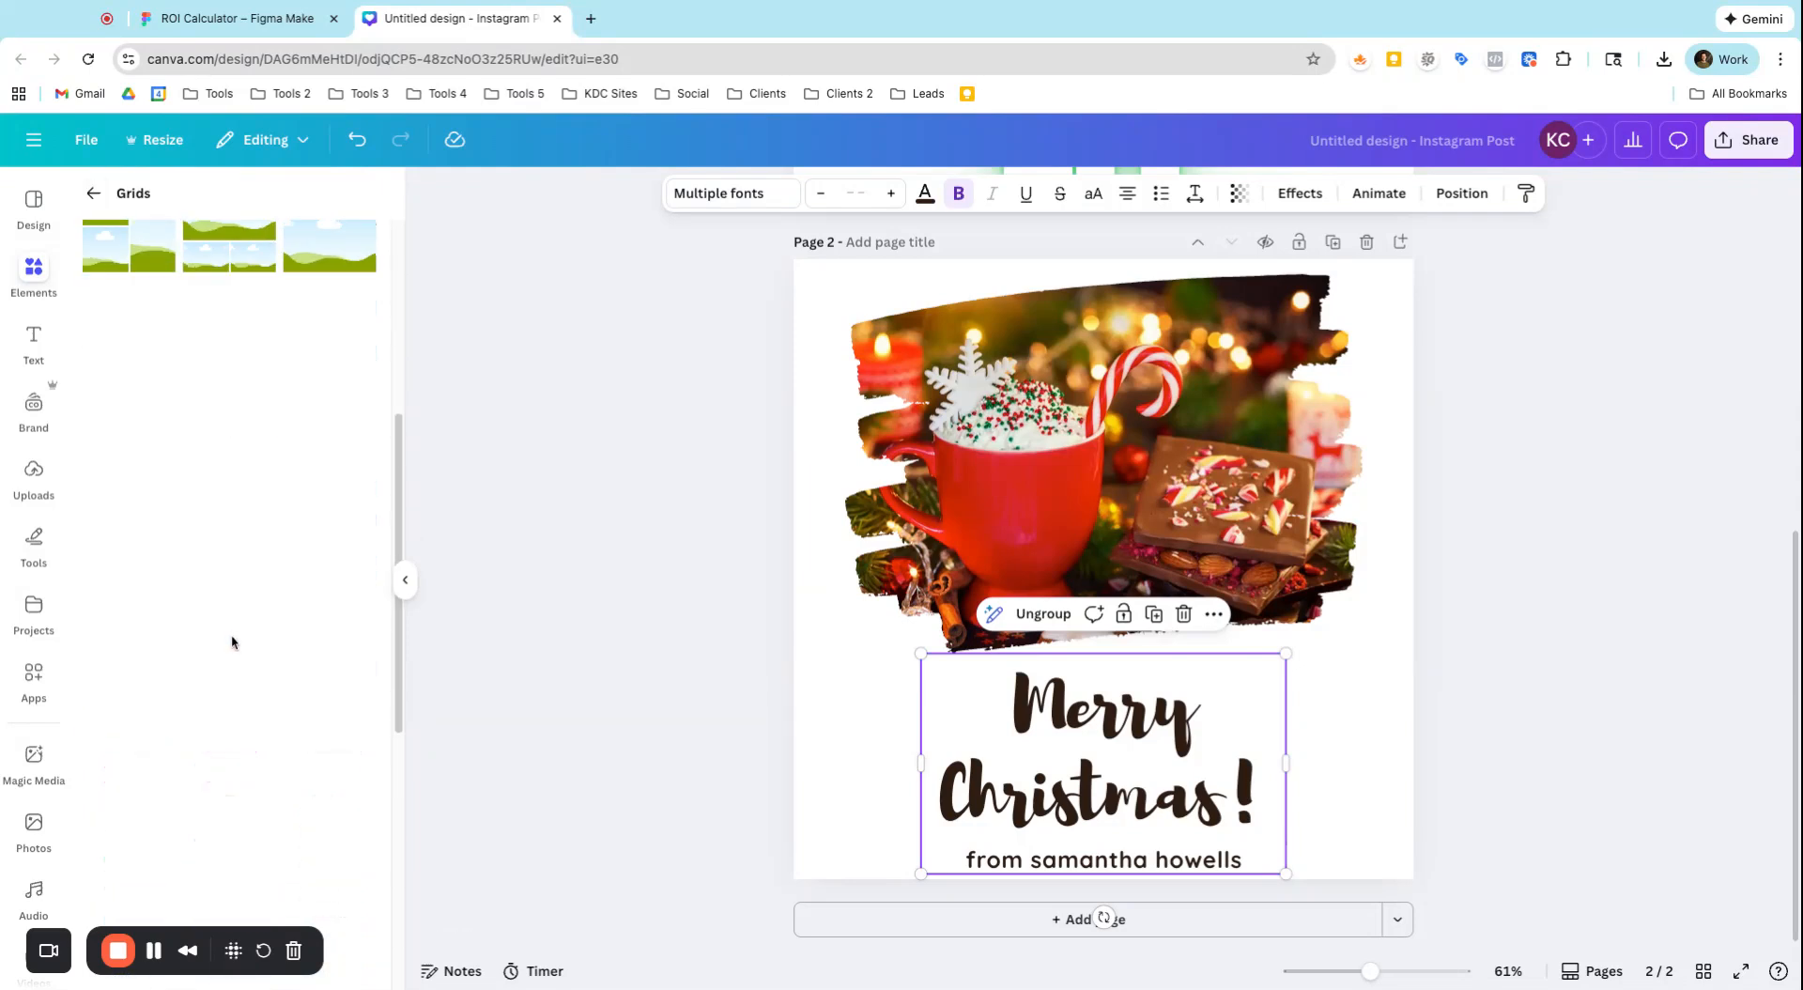
scroll(231, 634, down, 6)
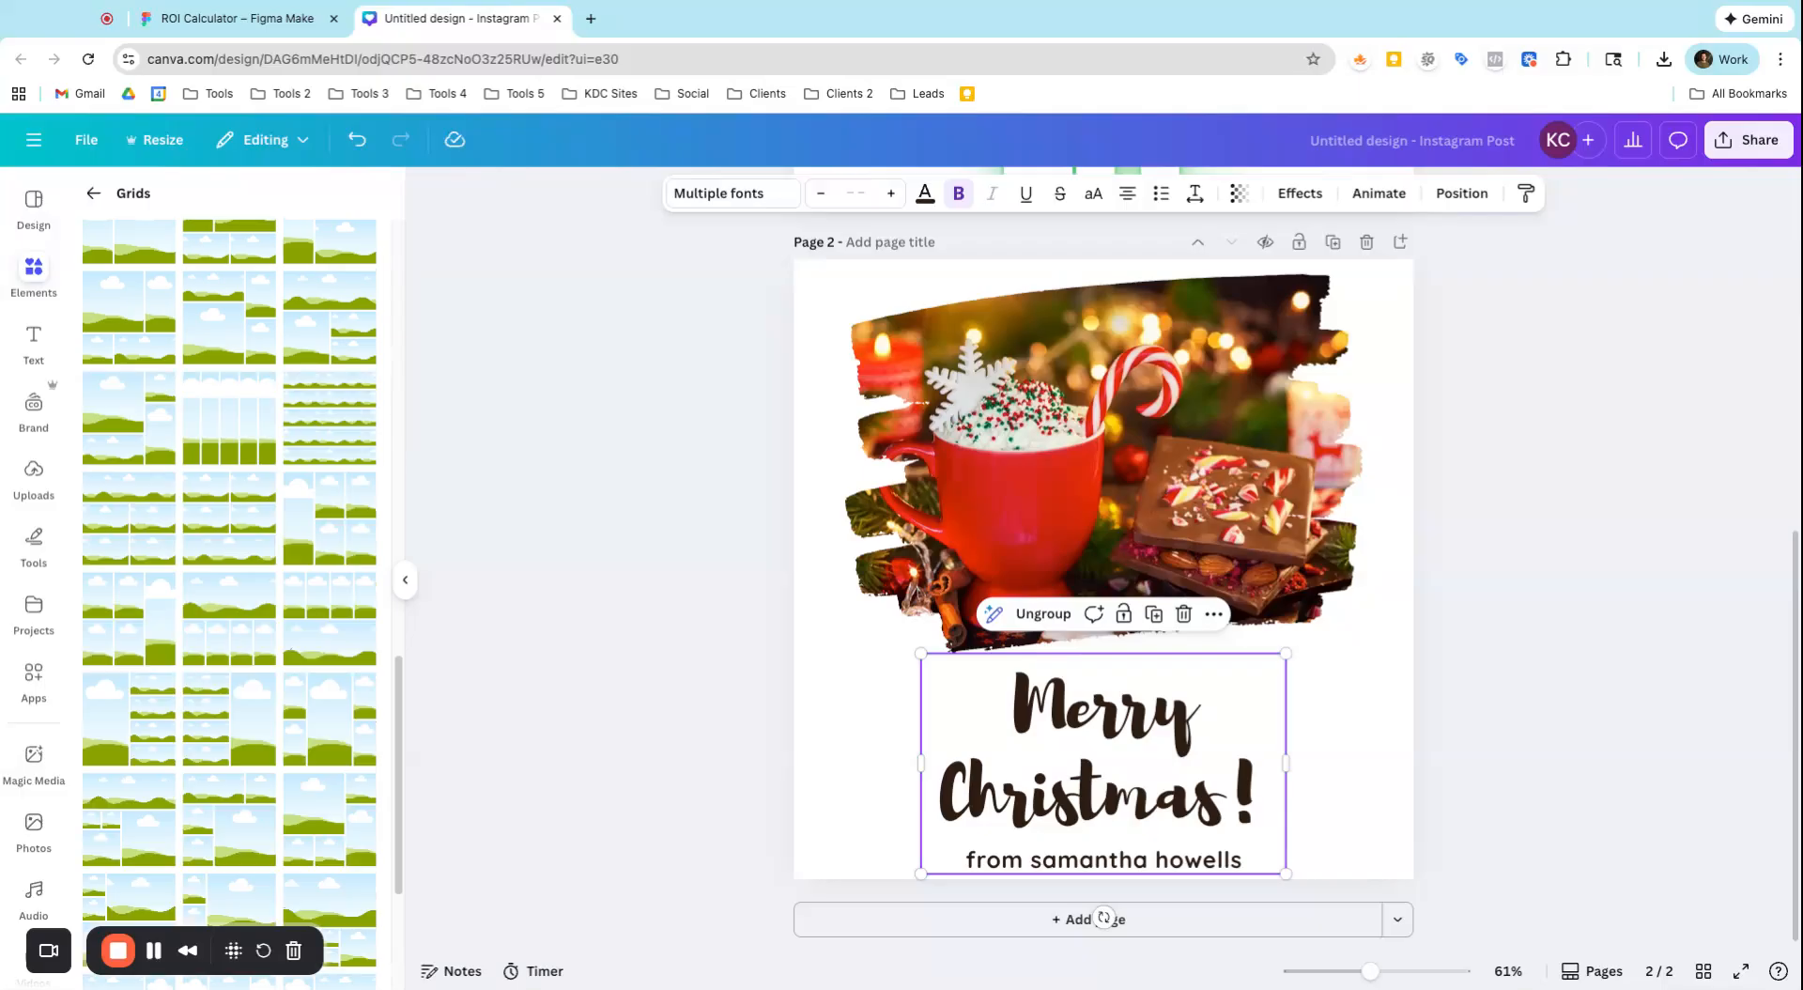
Compare the photo grid and text on page 1 with the brush-stroke frame and text on page 2
scroll(1030, 655, up, 6)
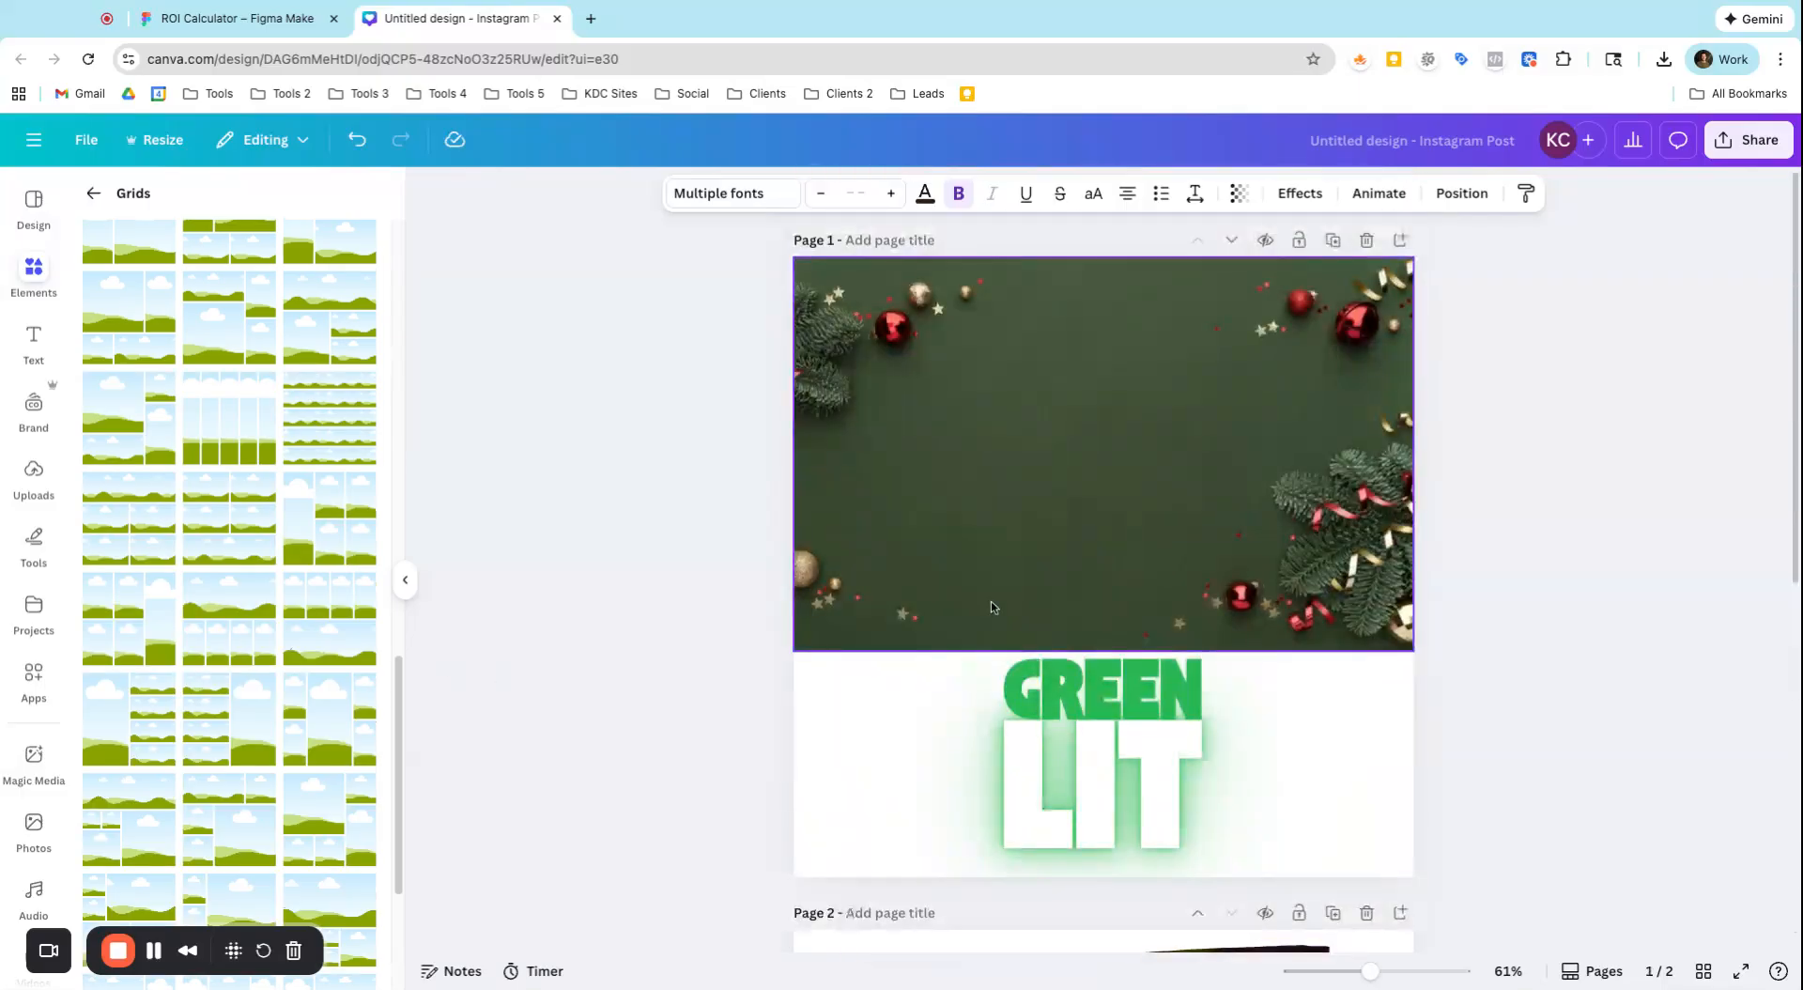
click(993, 572)
scroll(996, 573, down, 6)
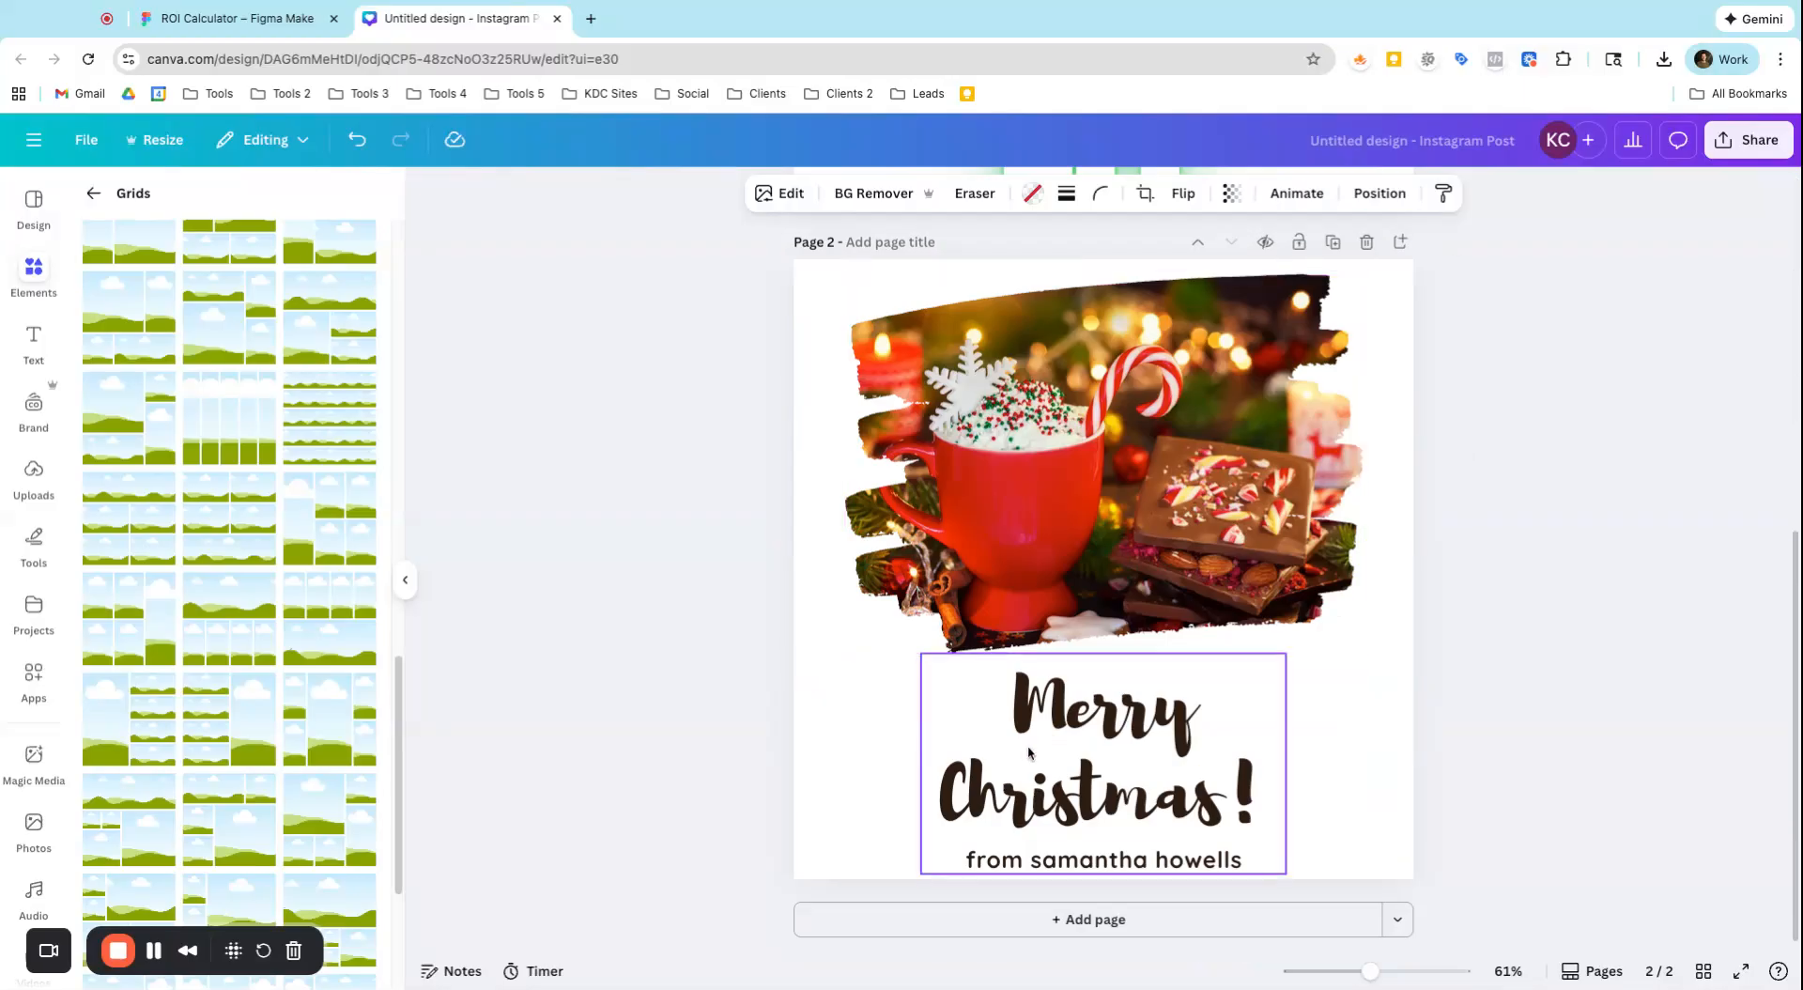
scroll(1109, 585, up, 6)
scroll(1111, 584, down, 6)
click(1111, 584)
scroll(1089, 545, up, 4)
click(1086, 543)
scroll(1084, 554, down, 4)
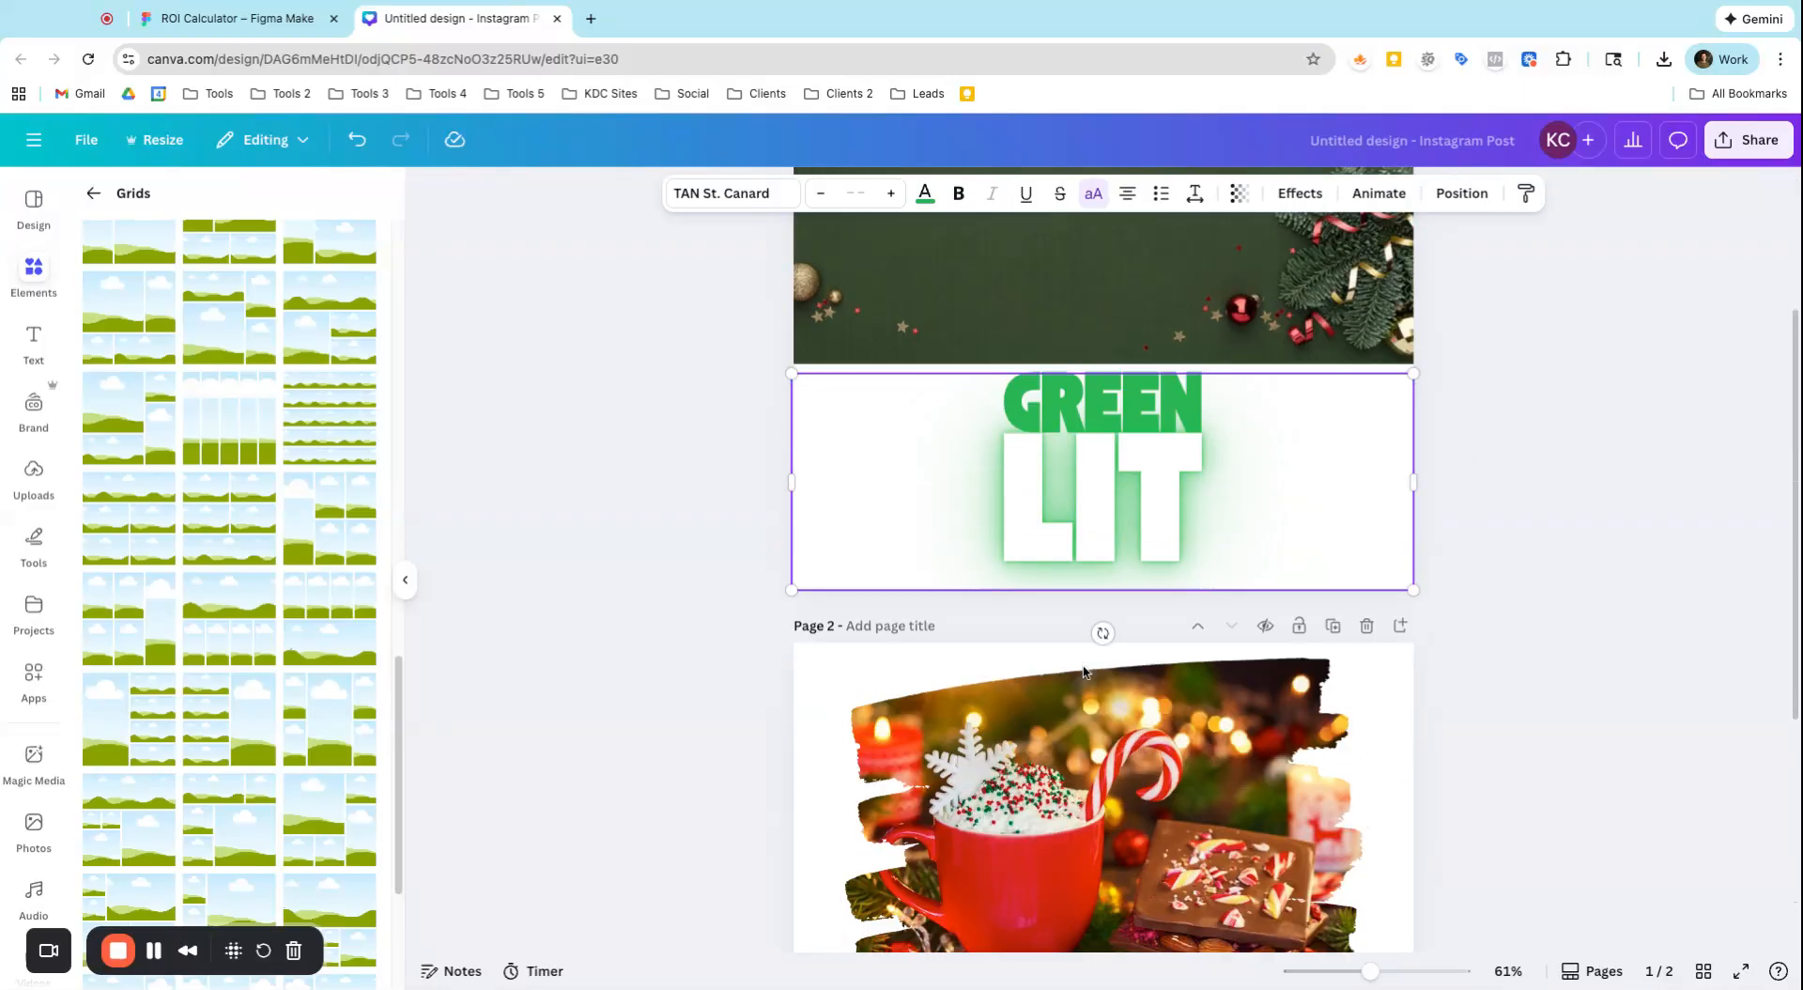
Try replacing the mug photo in page 2's brush-stroke frame with the green Christmas background photo, and check its crop
click(33, 826)
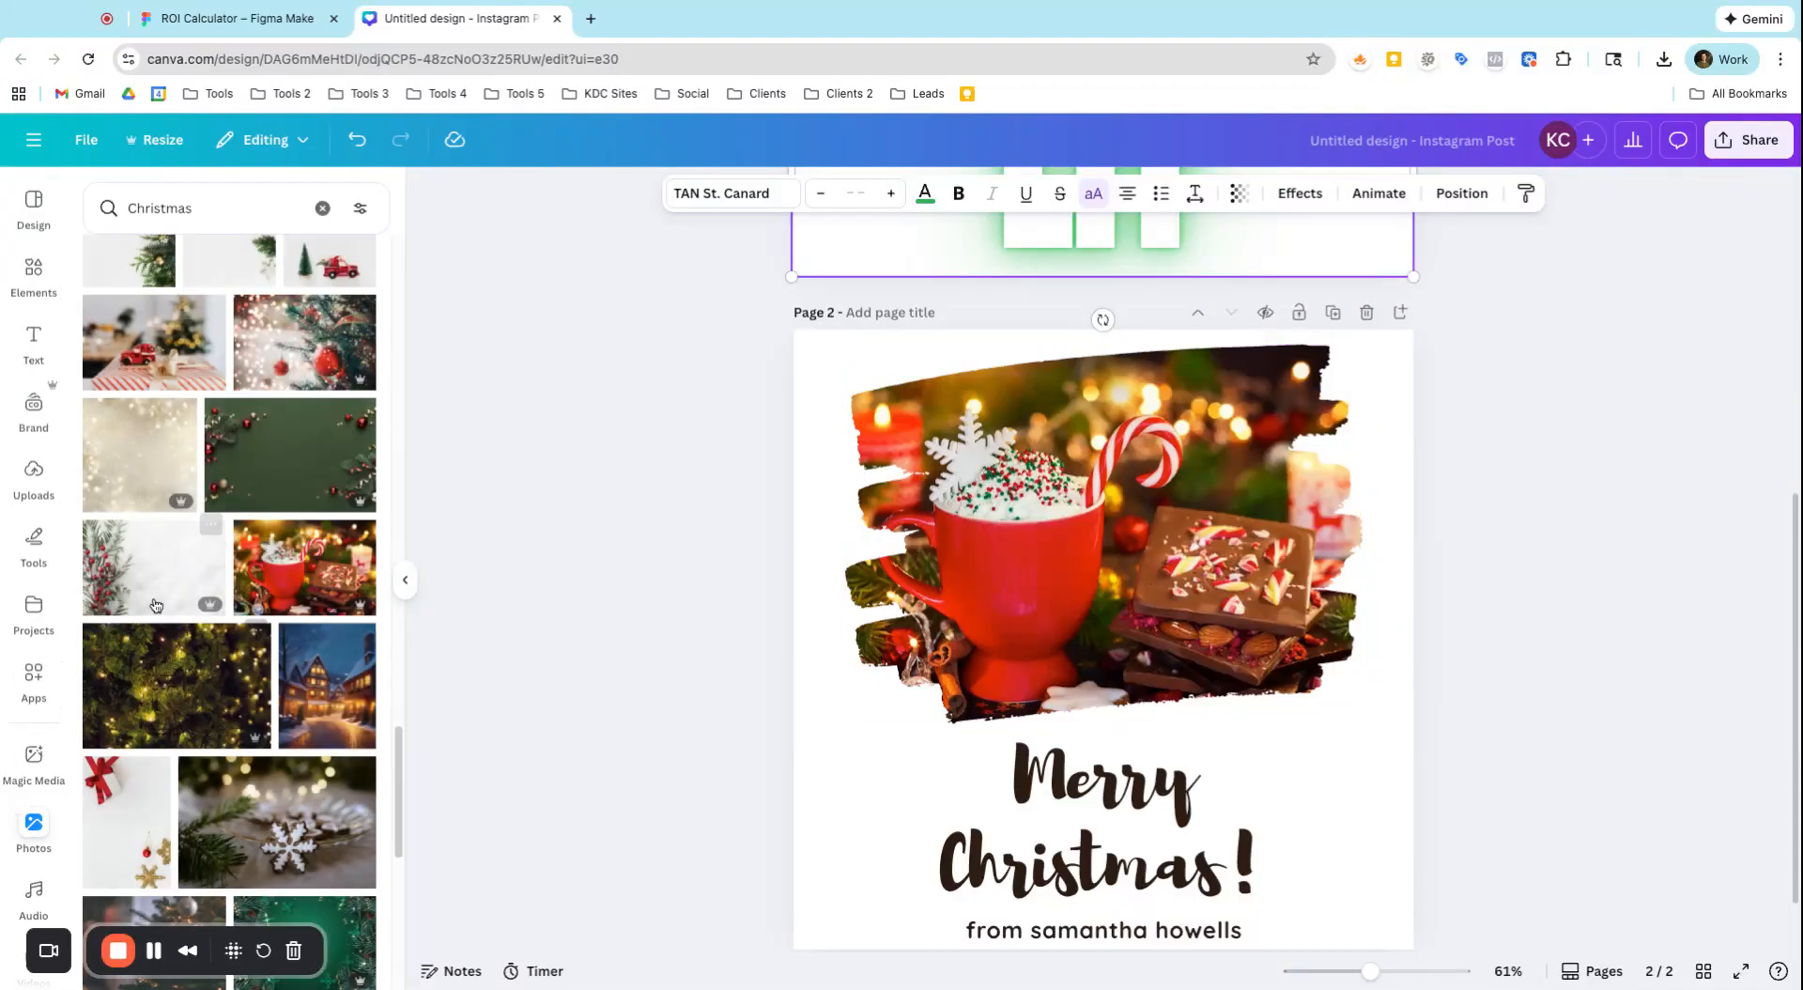
click(268, 473)
drag(933, 670, 884, 833)
drag(805, 636, 949, 734)
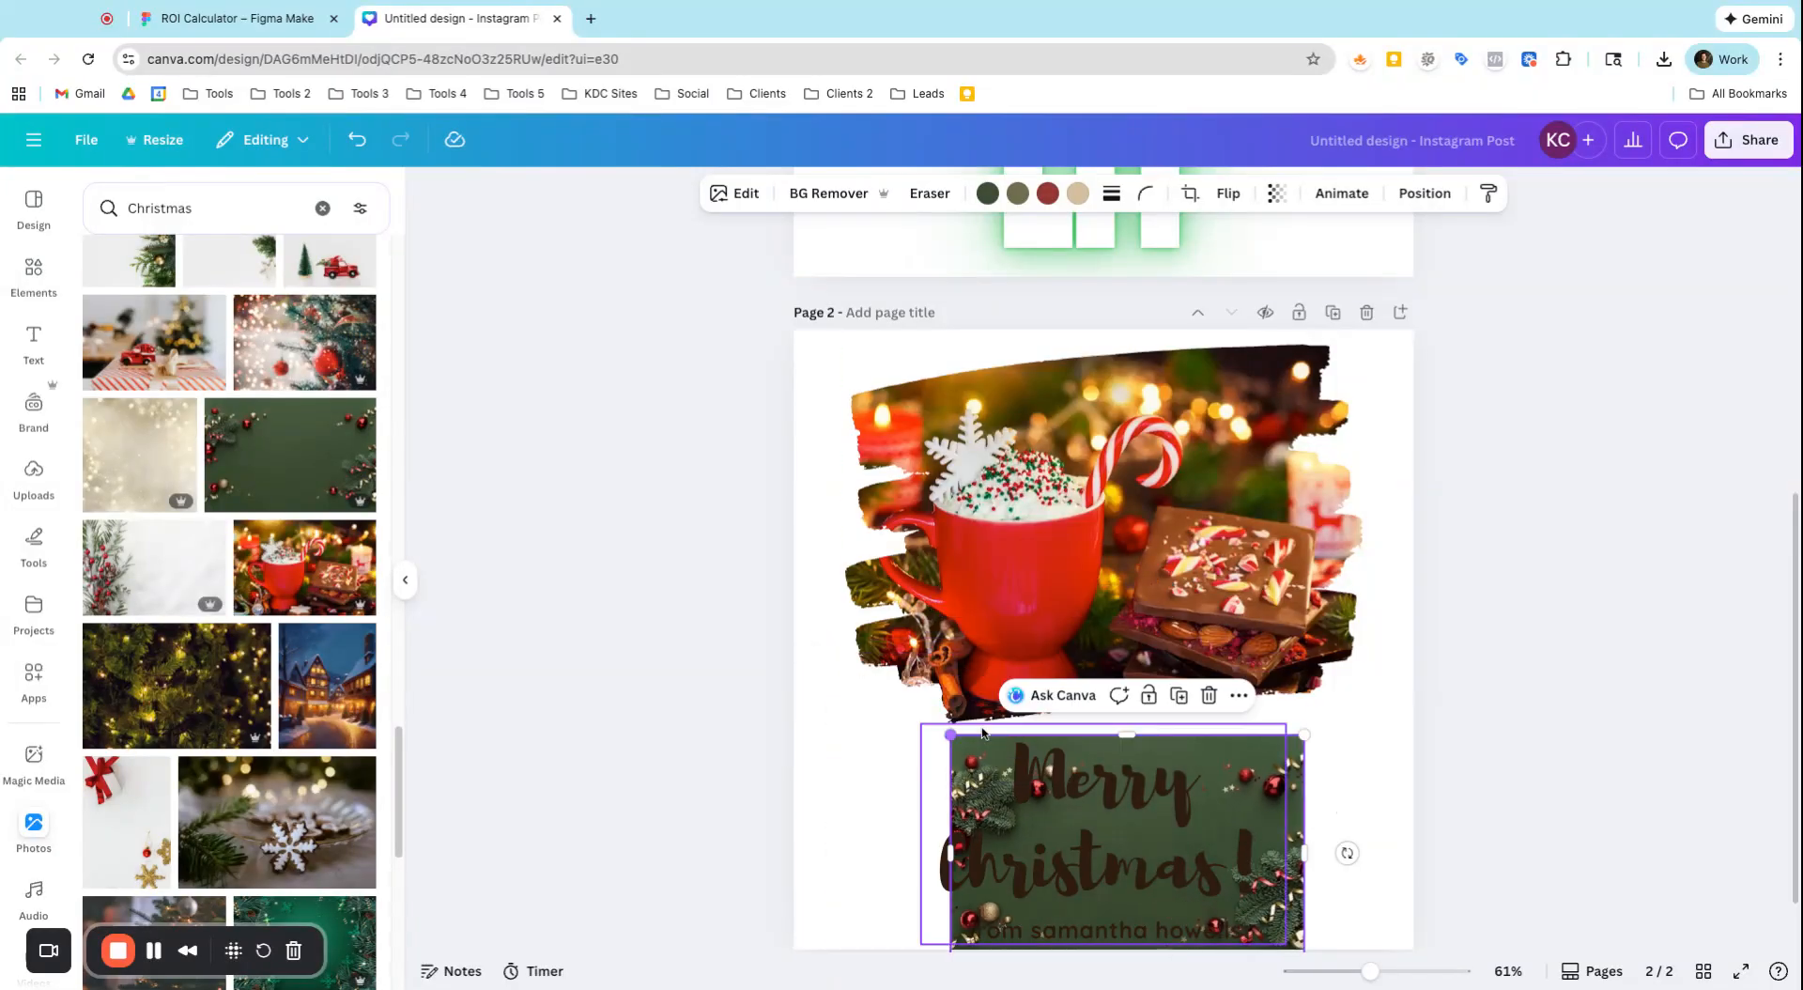
mouse_move(1117, 737)
mouse_down()
mouse_move(1117, 660)
mouse_move(1119, 710)
mouse_up()
drag(1219, 781, 1167, 565)
double_click(951, 547)
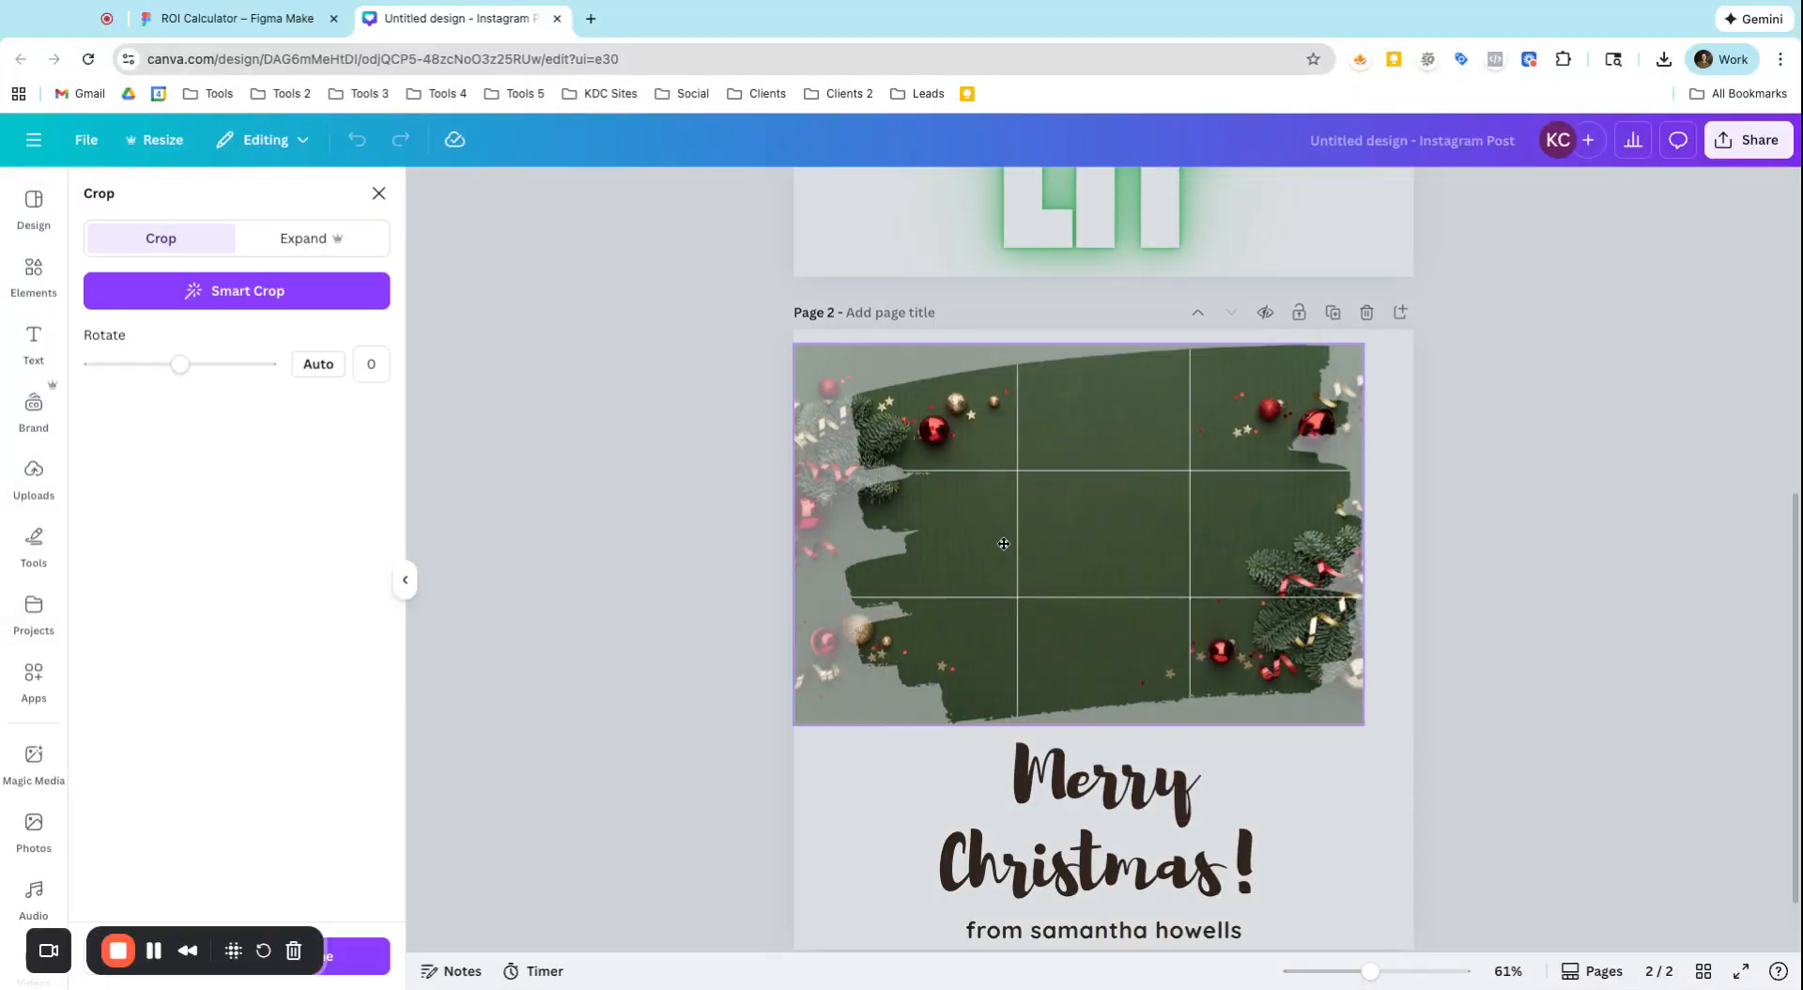
click(1562, 588)
Undo the photo replacement in the brush-stroke frame and delete the loose green background photo from page 2
key(ctrl+z)
key(ctrl+z)
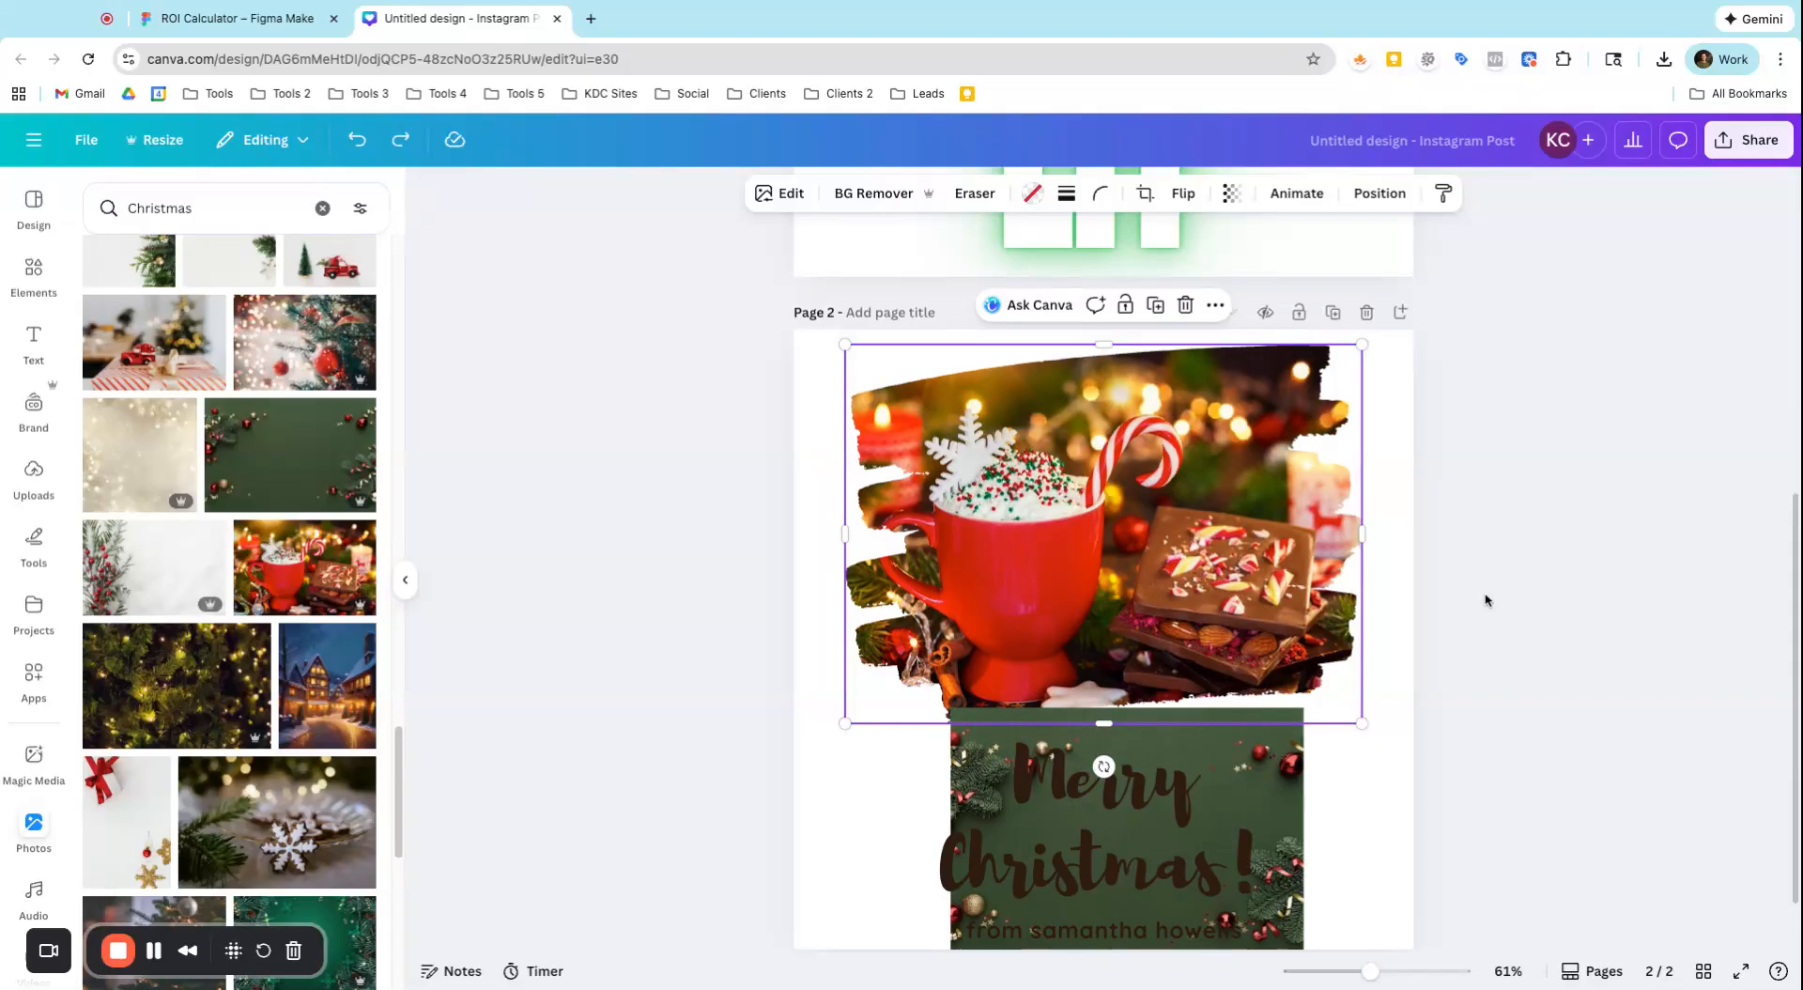
click(1288, 817)
key(Delete)
scroll(1167, 616, up, 6)
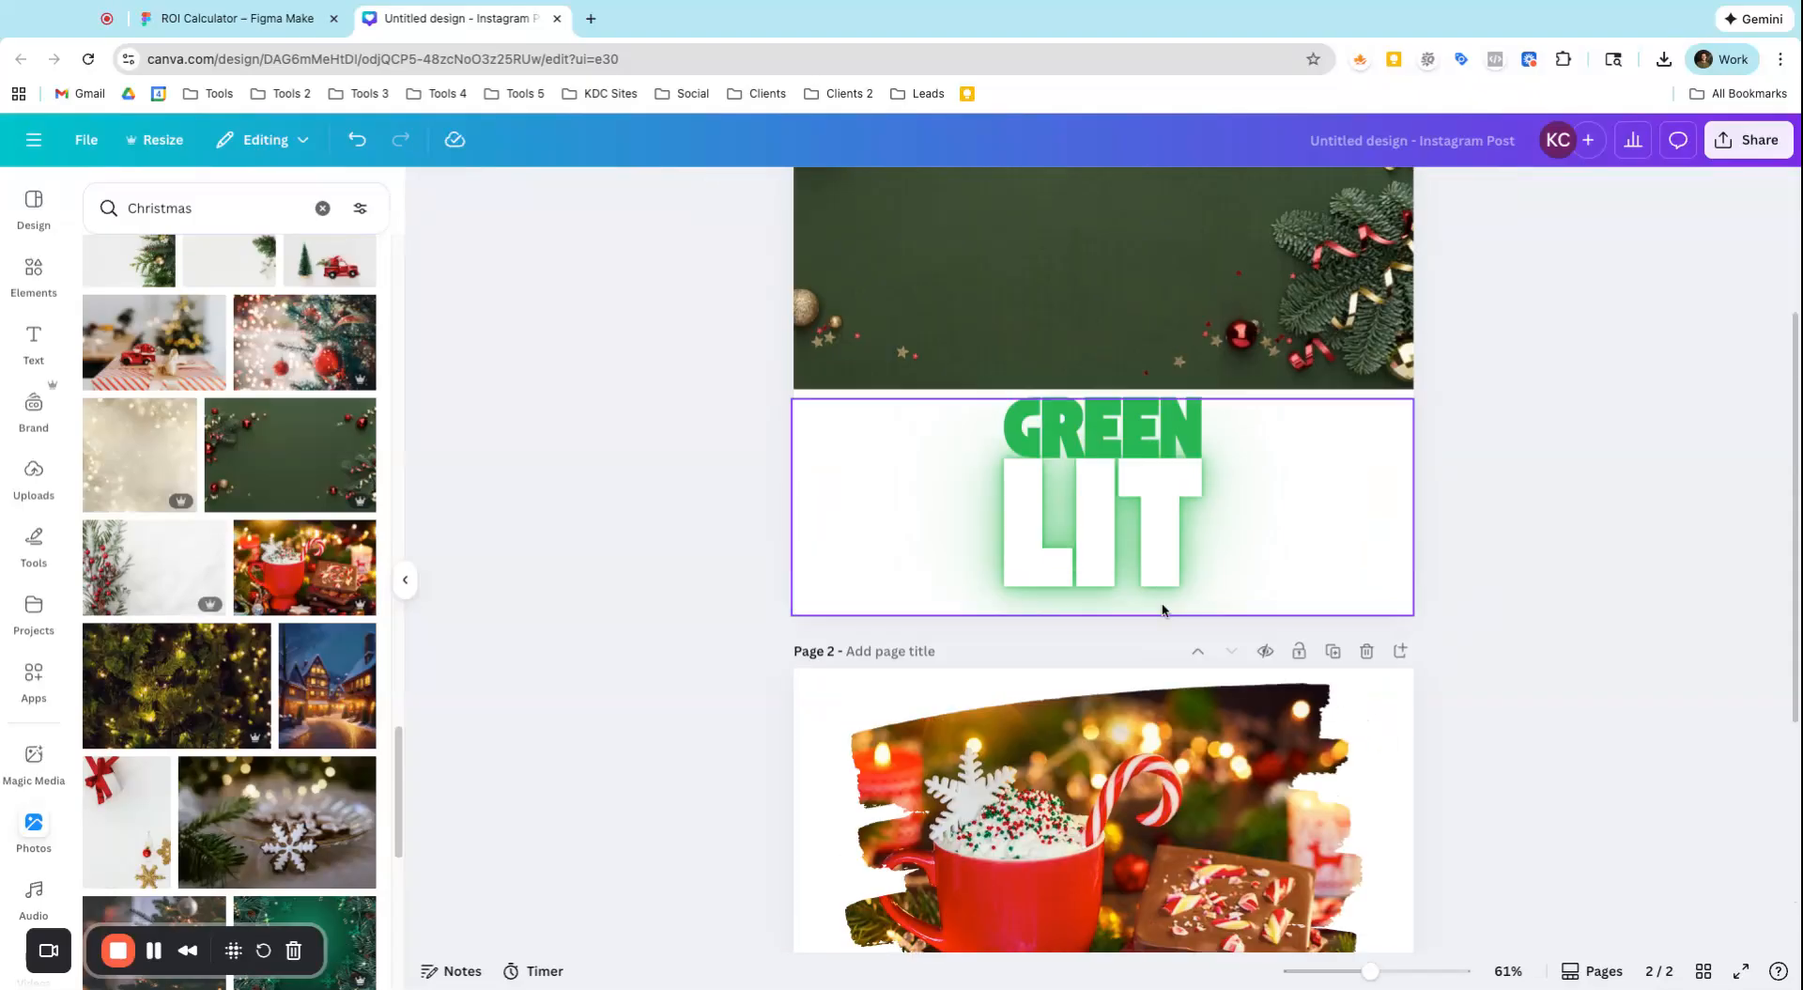
Search the elements for "grid" and look through the full set of grid layouts
click(23, 279)
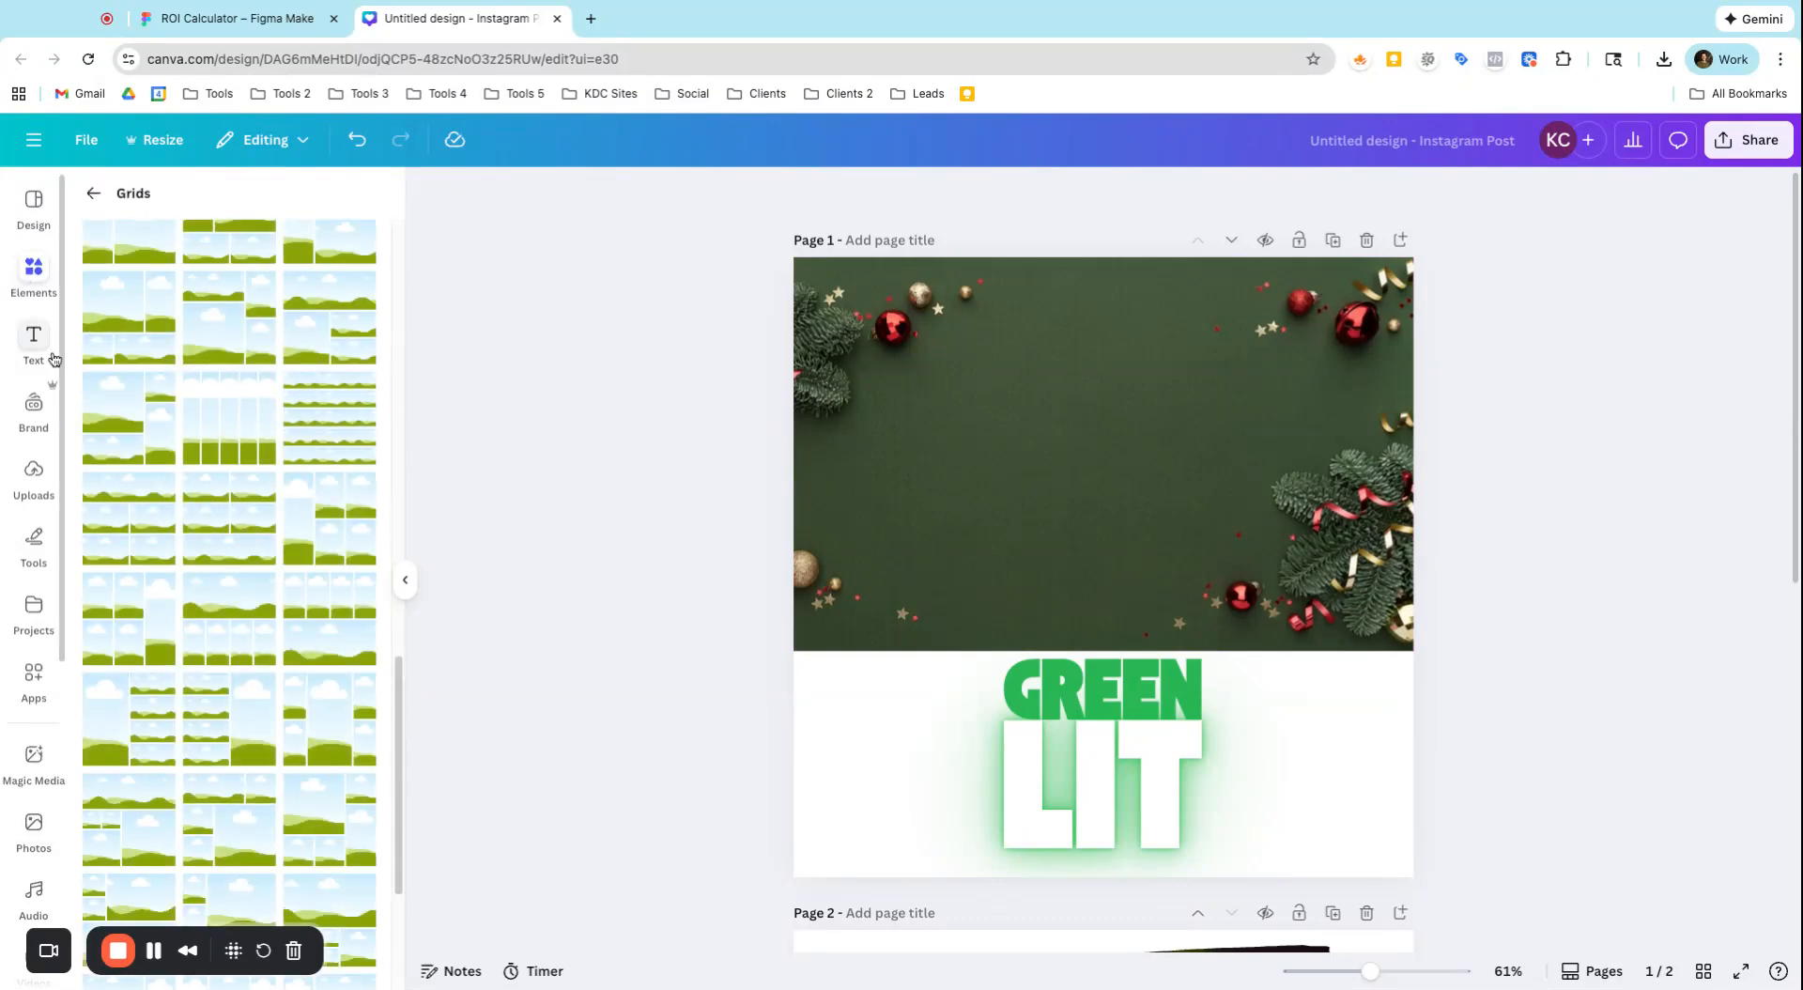
click(94, 194)
scroll(152, 690, down, 1)
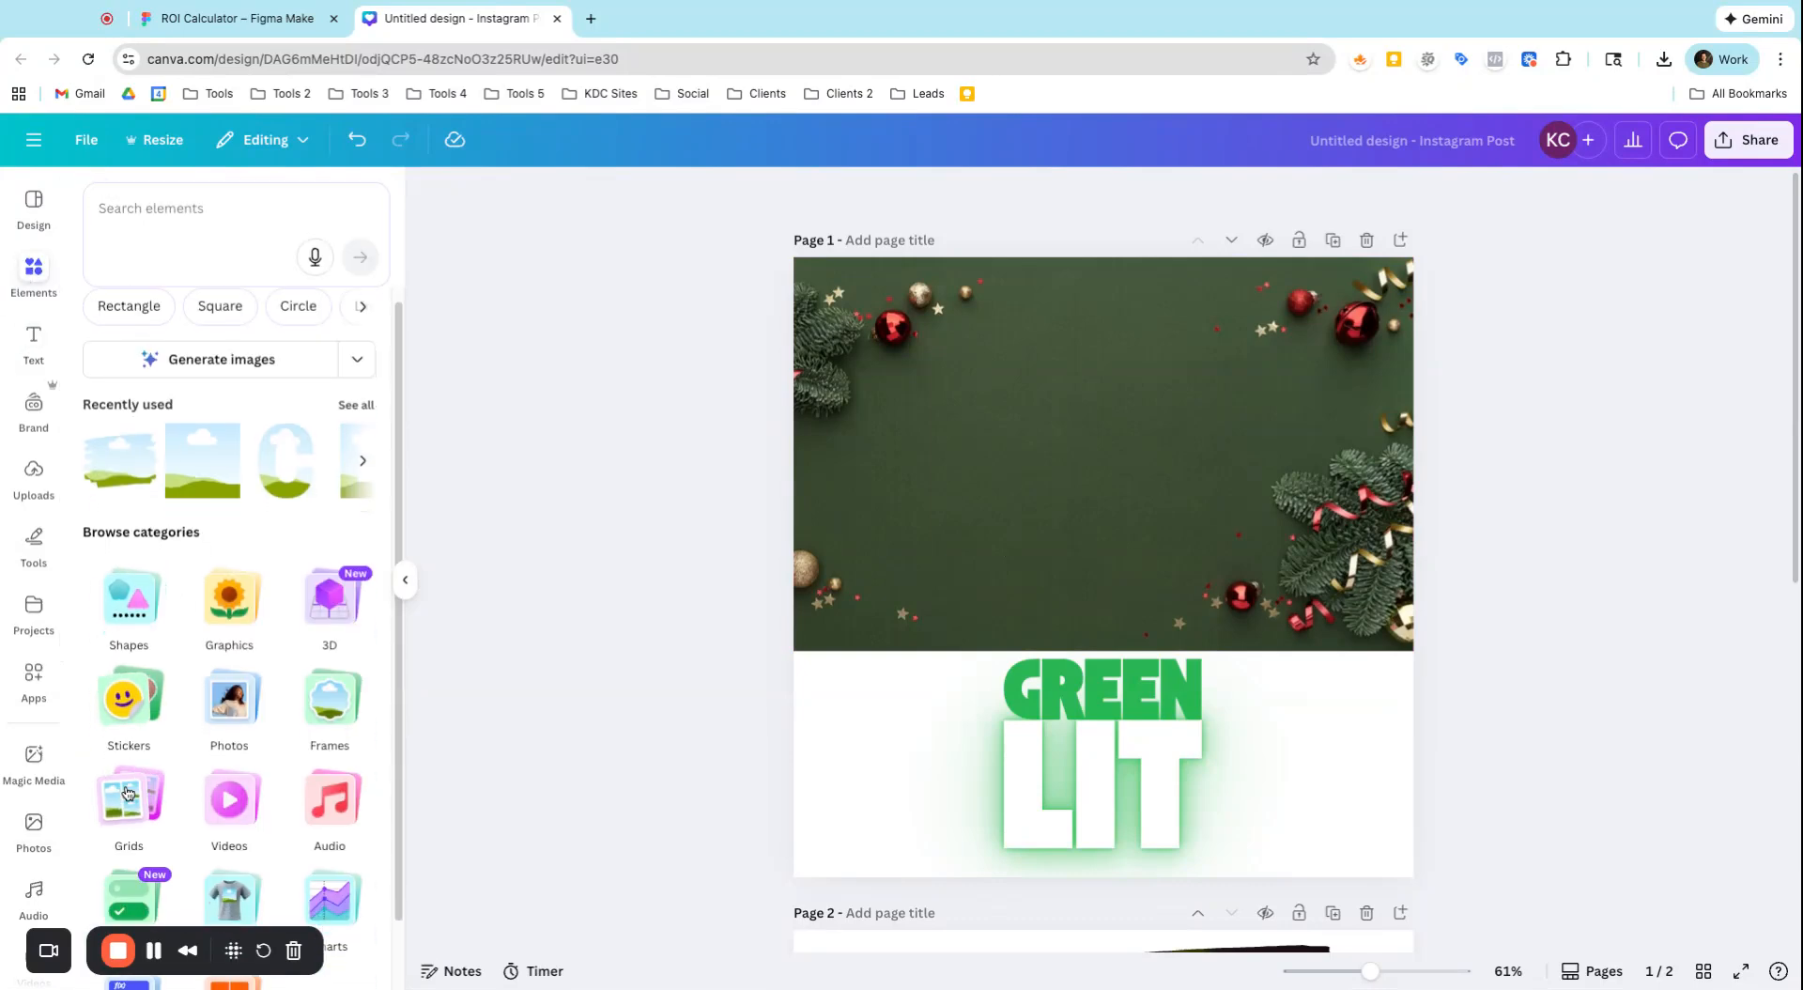
scroll(152, 610, up, 3)
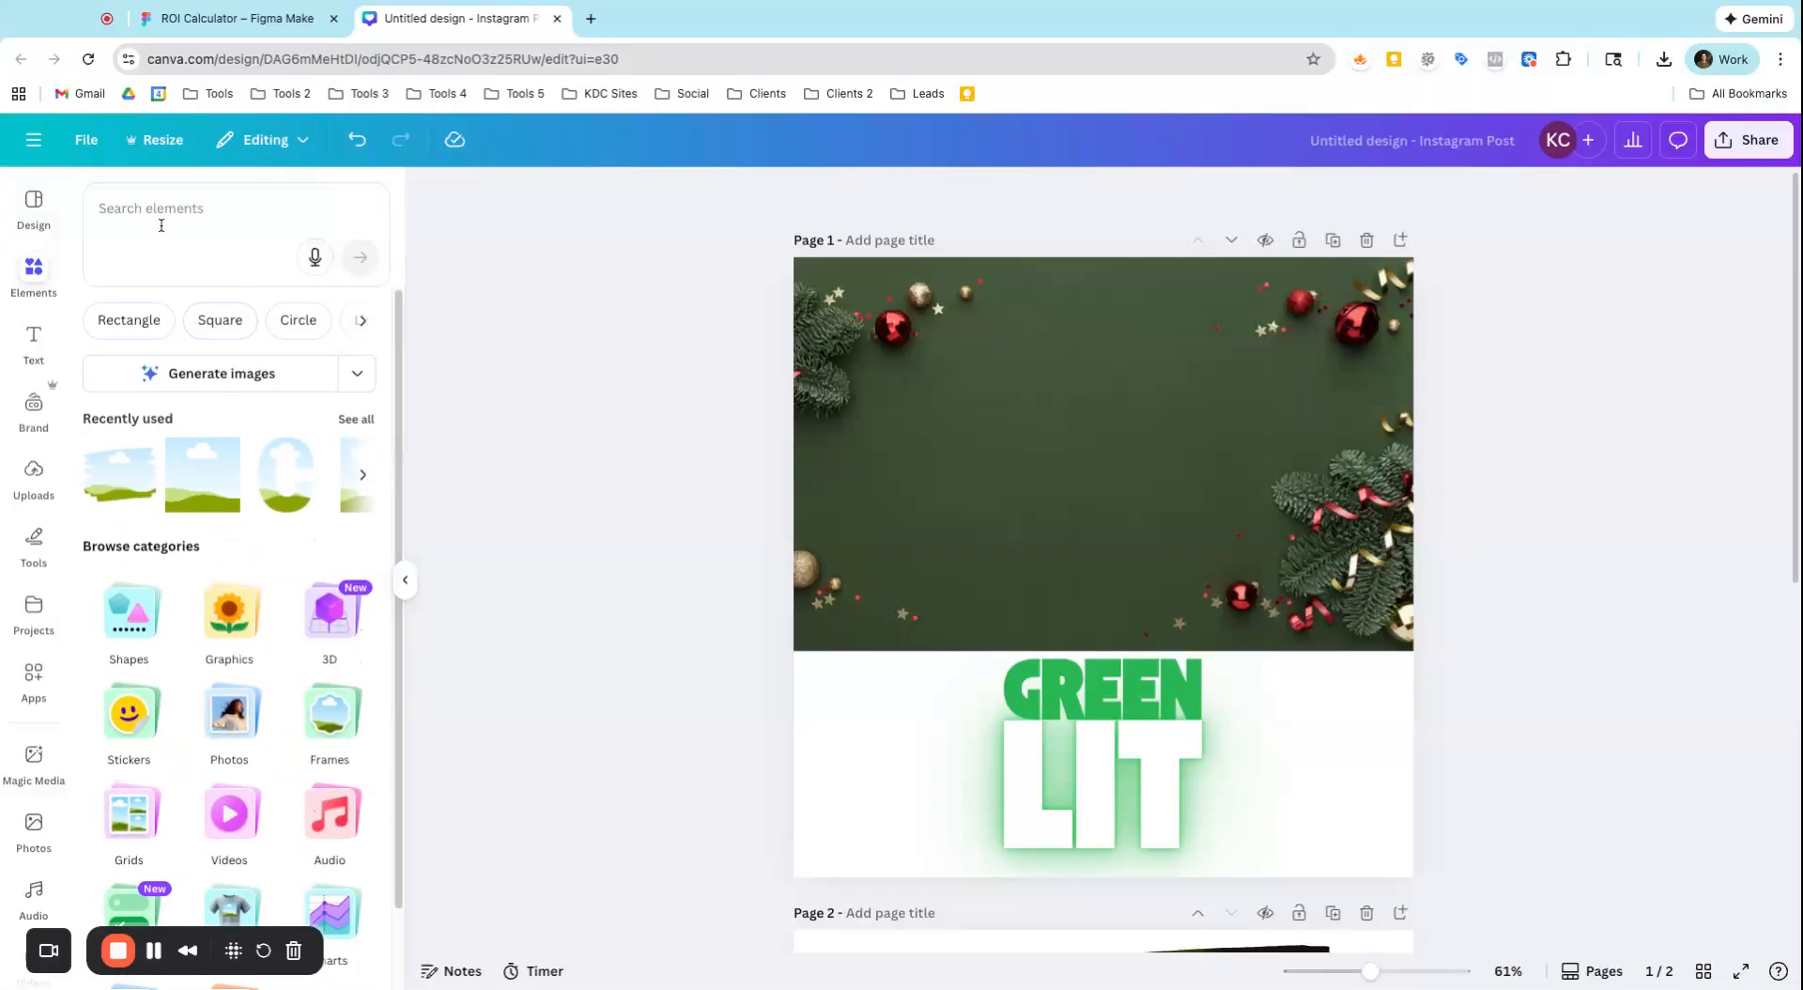
text(gr)
click(167, 361)
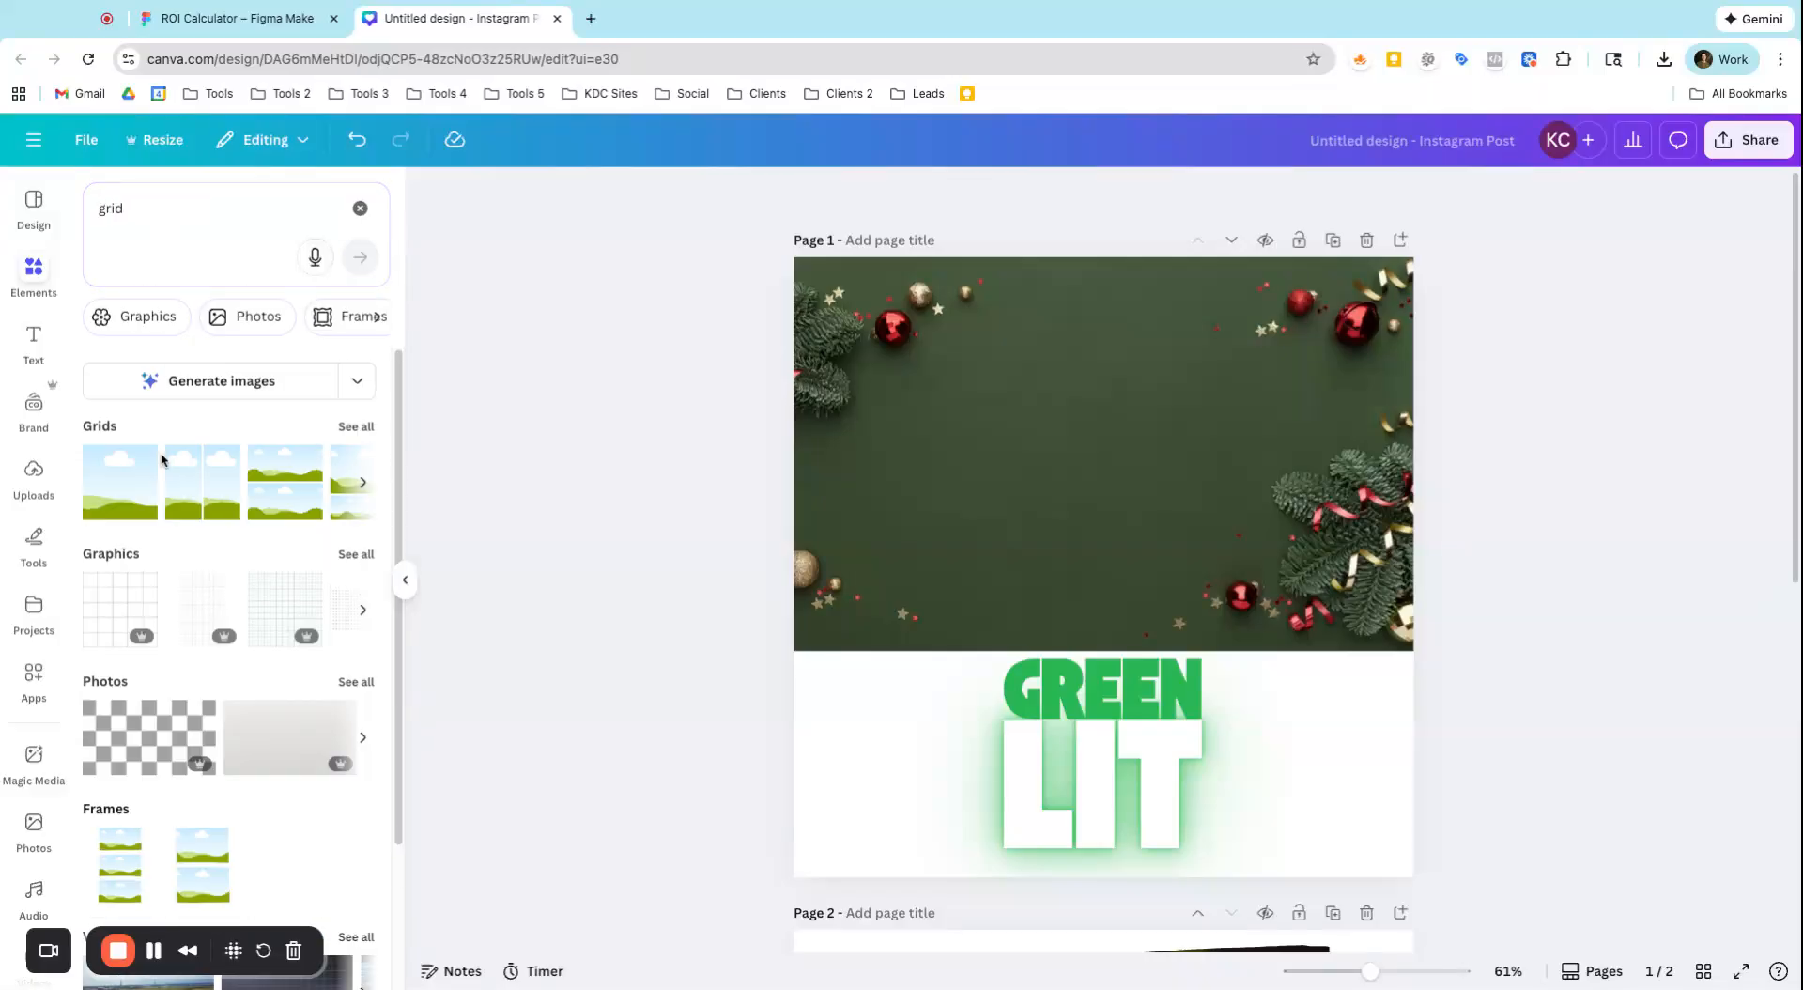
click(357, 427)
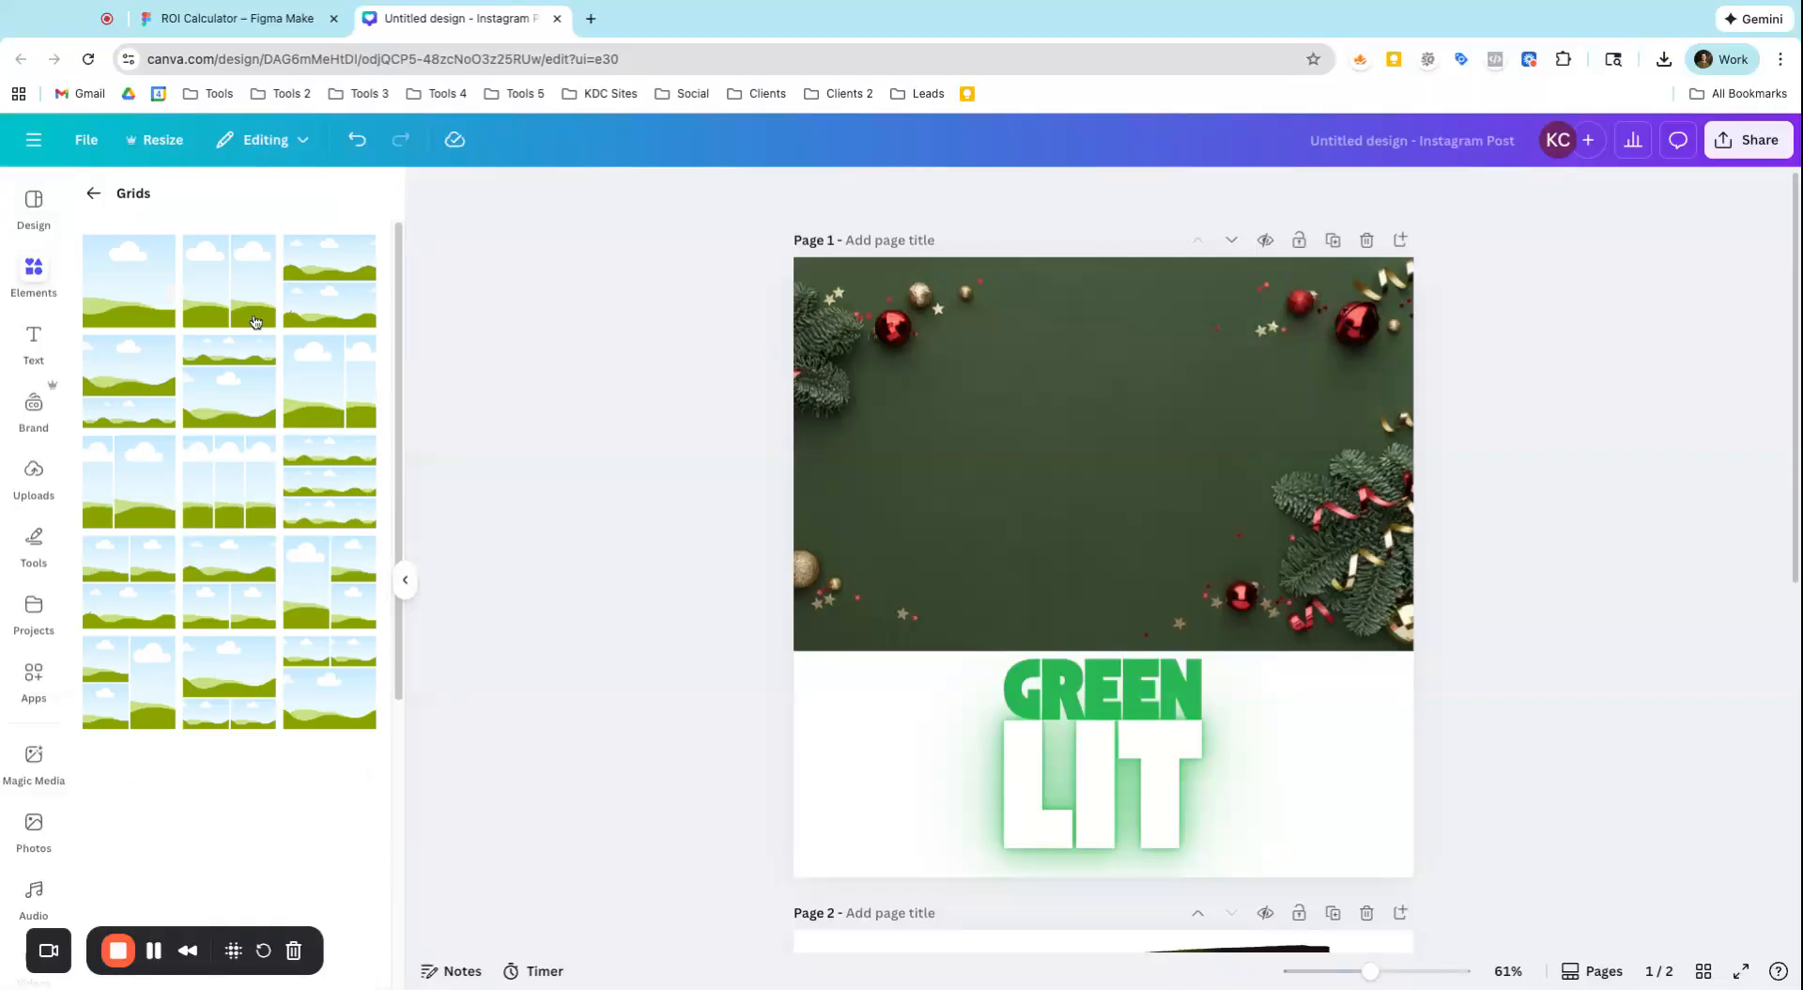
click(94, 194)
Search the elements for "frames"
double_click(166, 218)
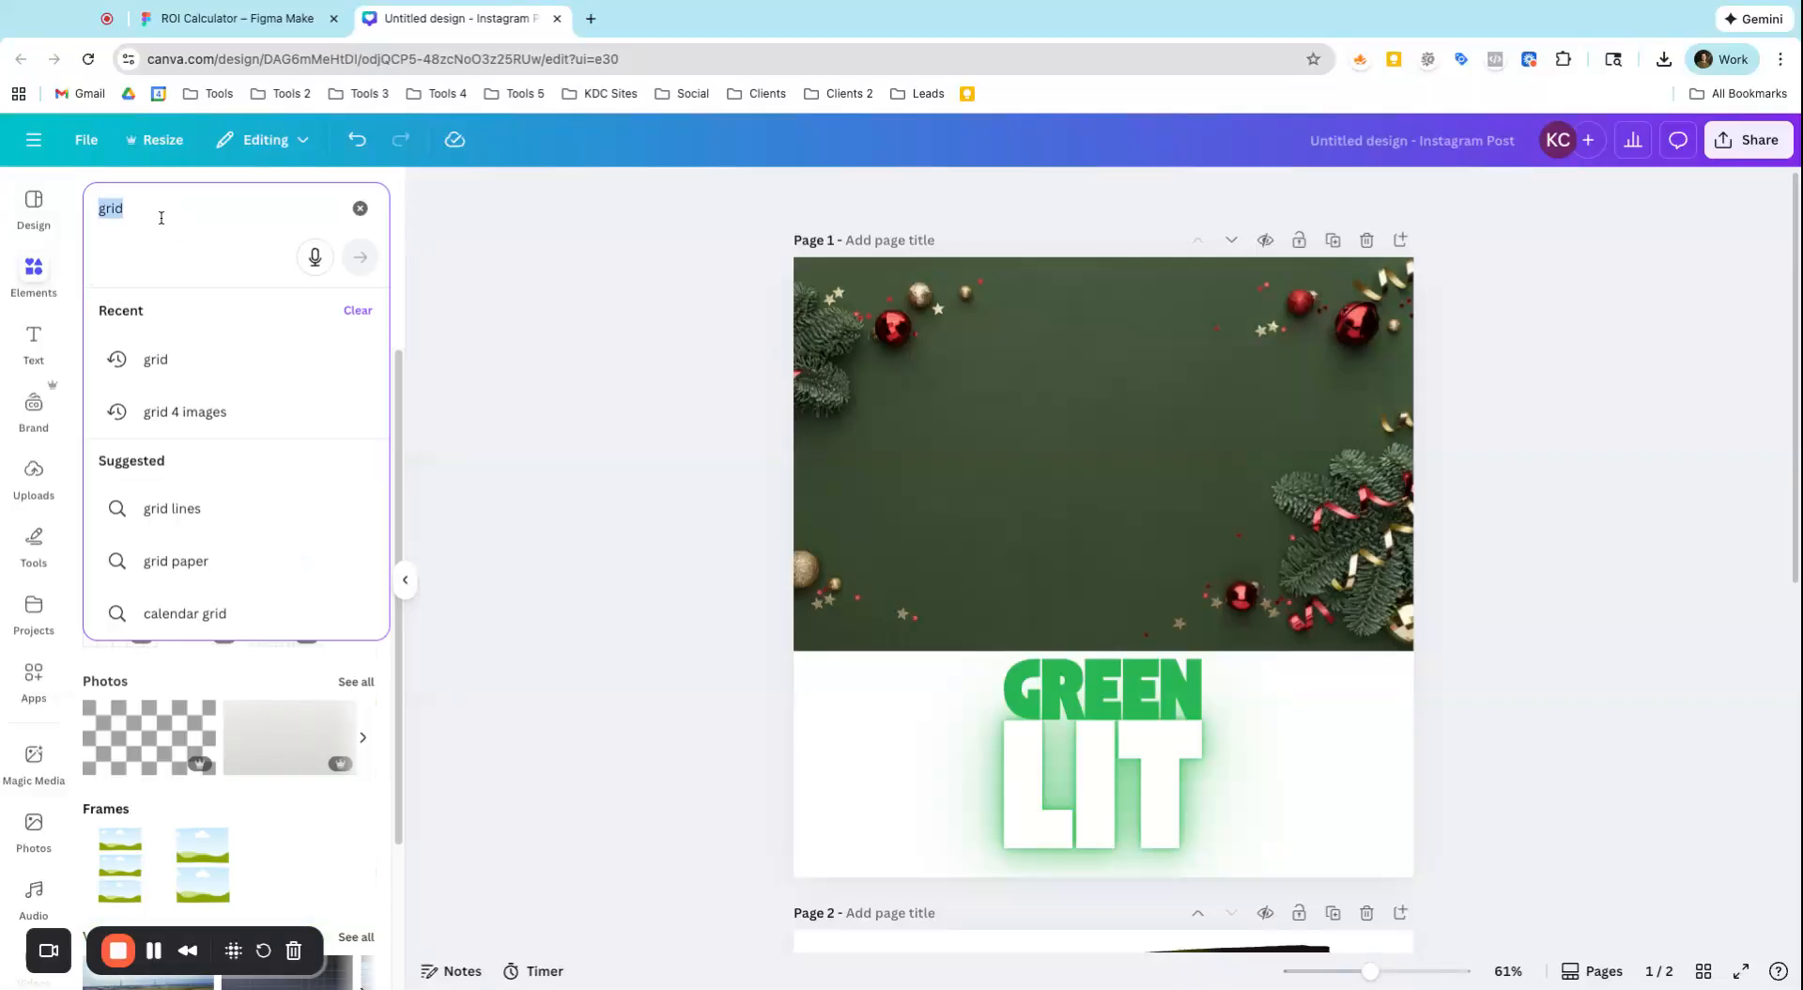
text(framers)
key(BackSpace)
key(BackSpace)
text(s)
key(Return)
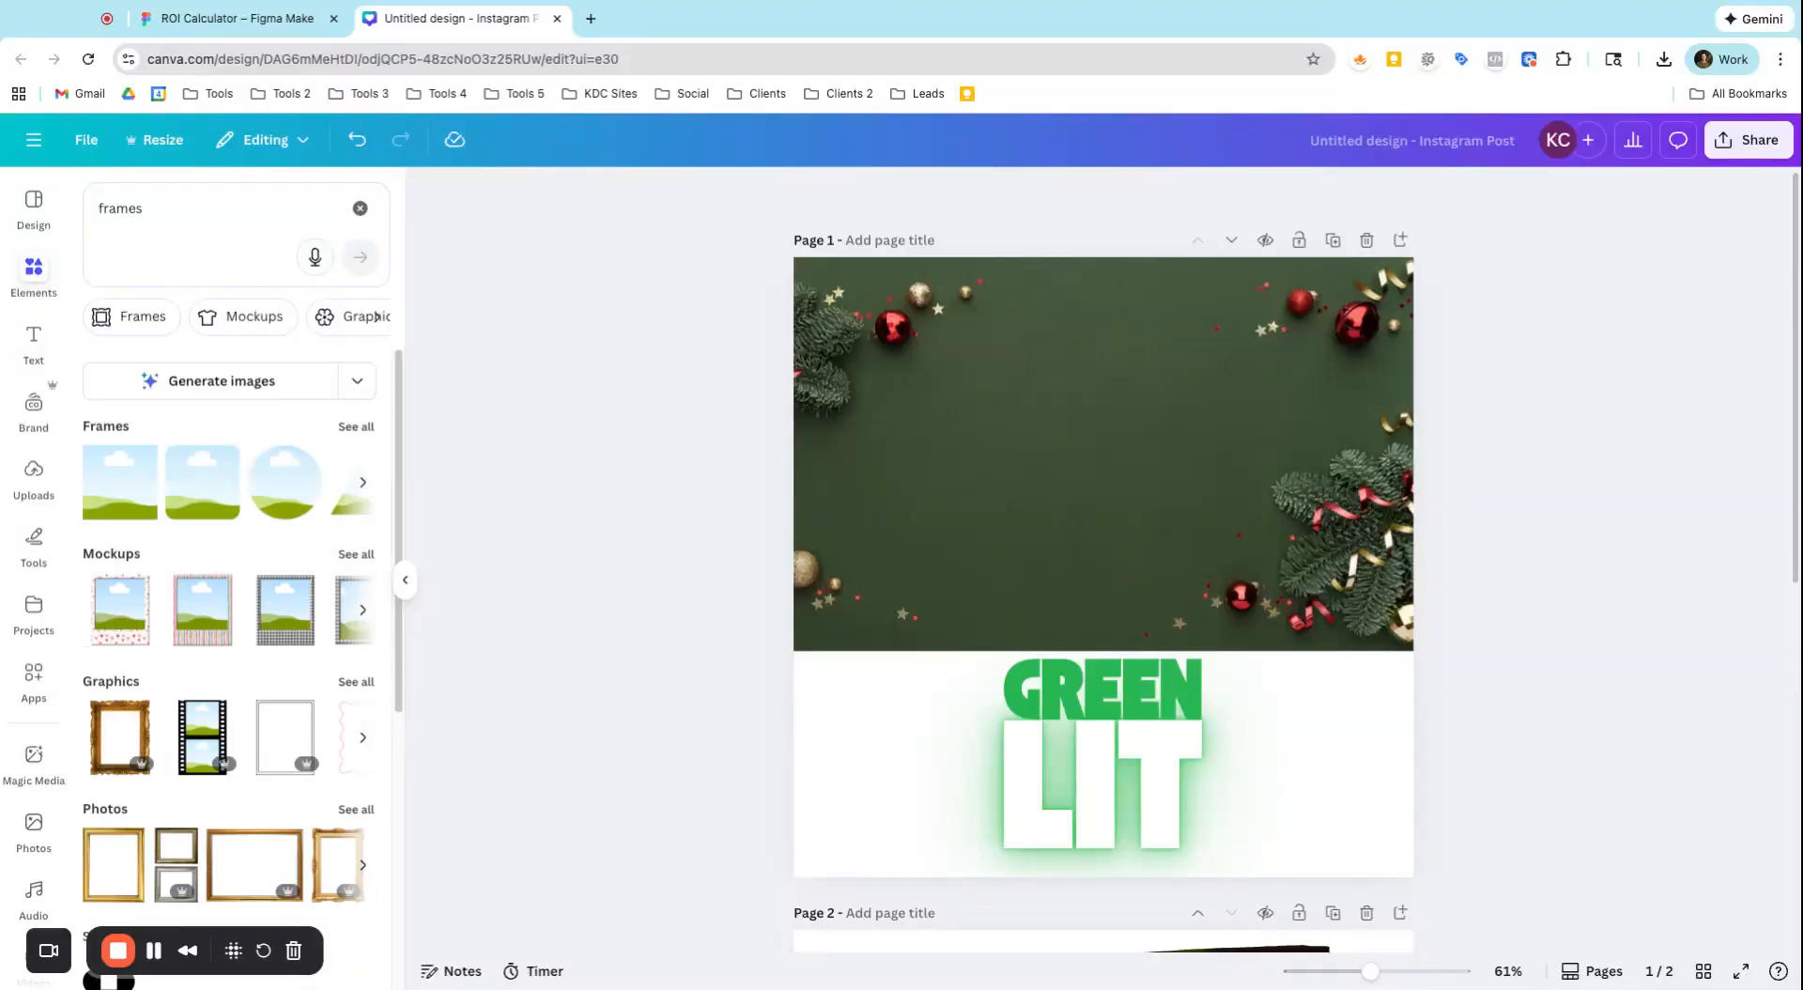